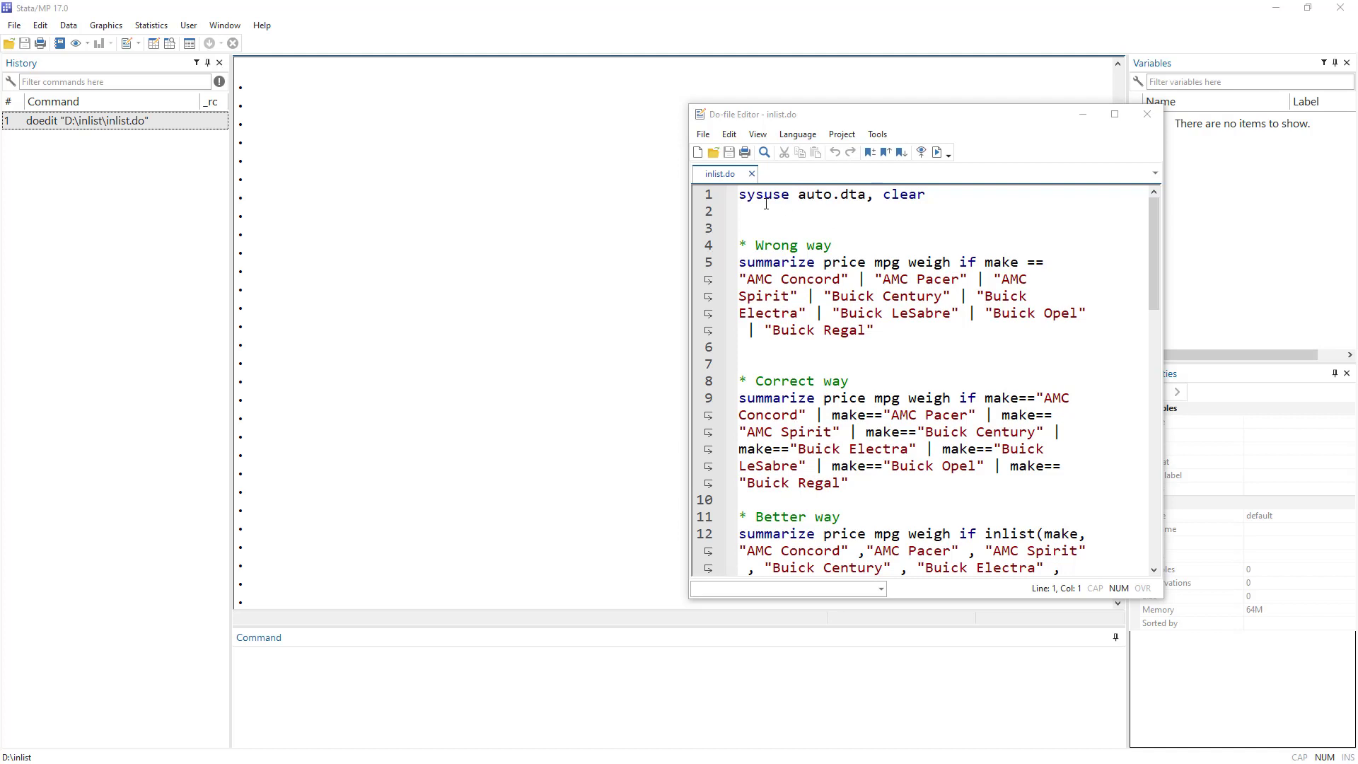
Step: Run the sysuse auto.dta, clear line of inlist.do to load the automobile dataset
click(698, 198)
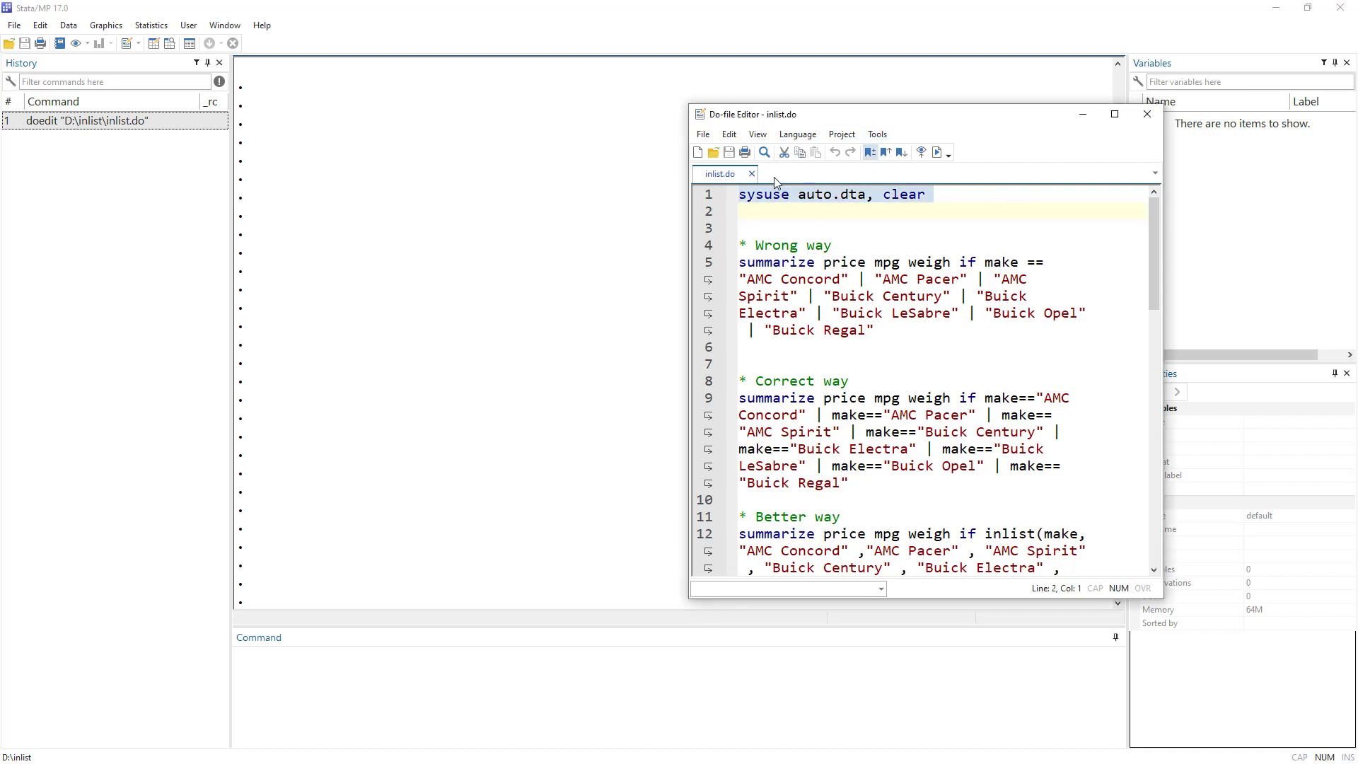
click(937, 152)
drag(946, 121, 791, 87)
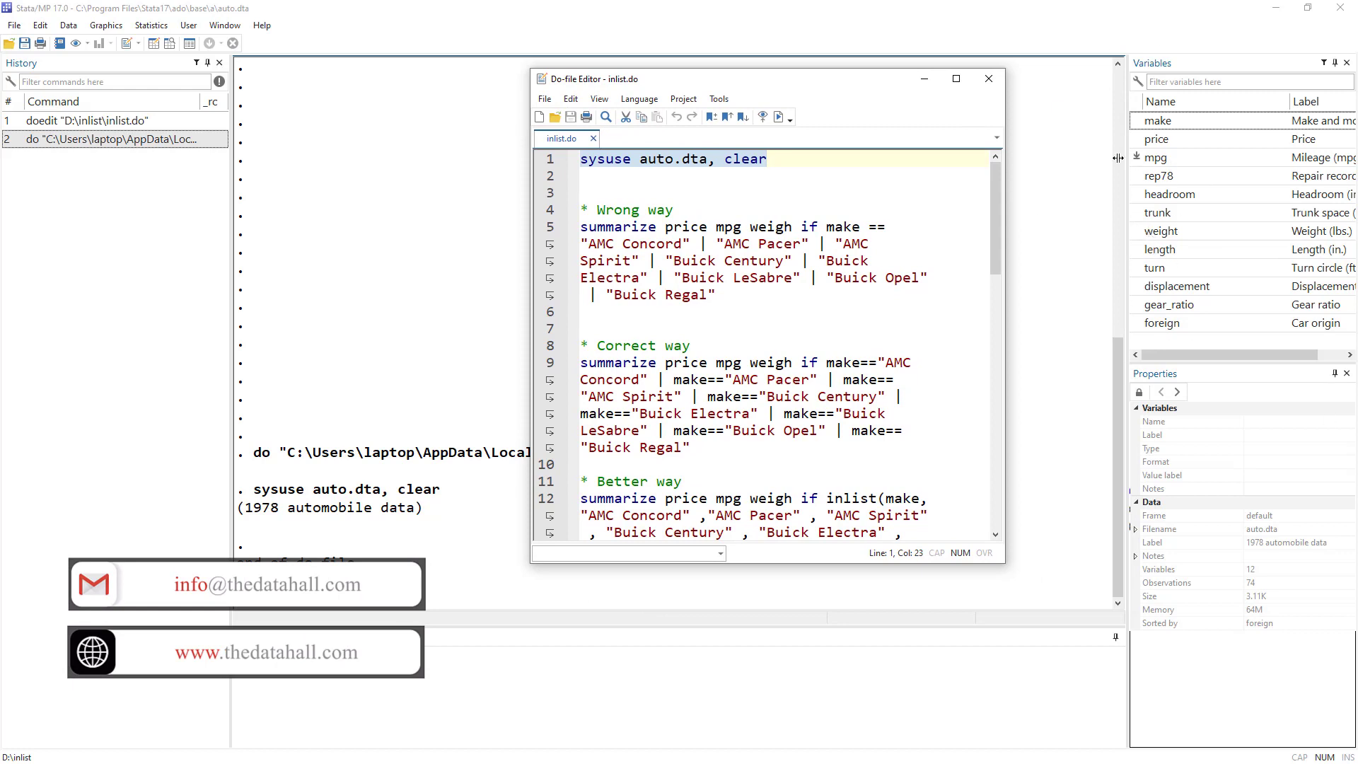
Step: Open the dataset in the Data Editor, examine the make column, and return to the do-file
click(155, 47)
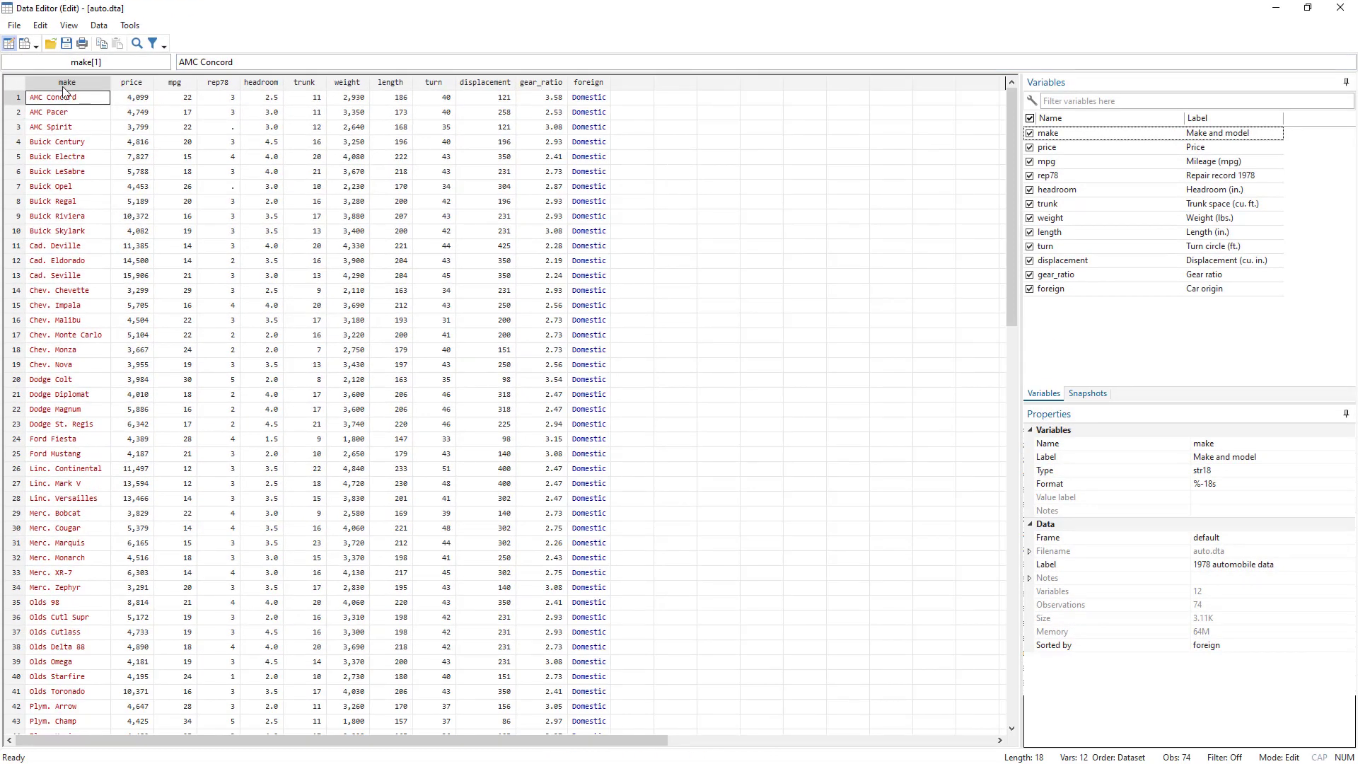
click(64, 85)
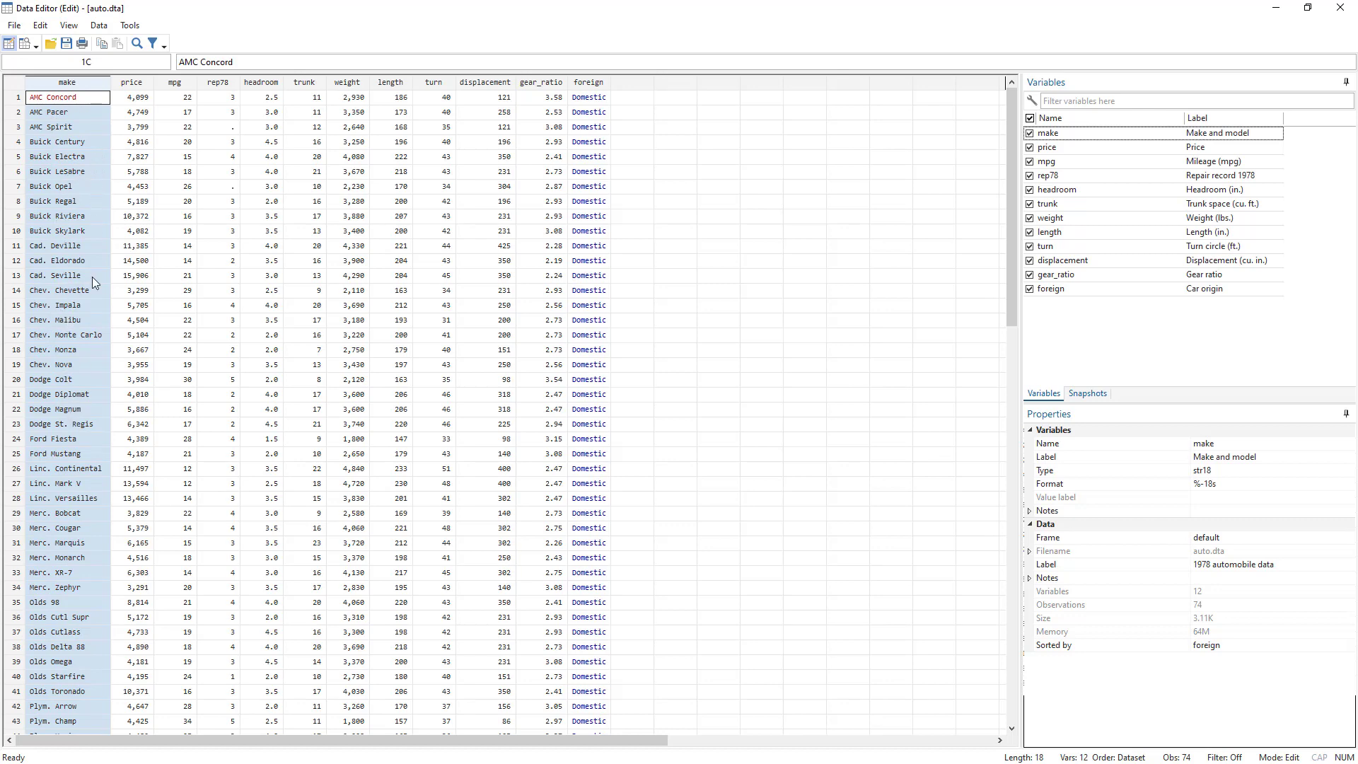
click(207, 245)
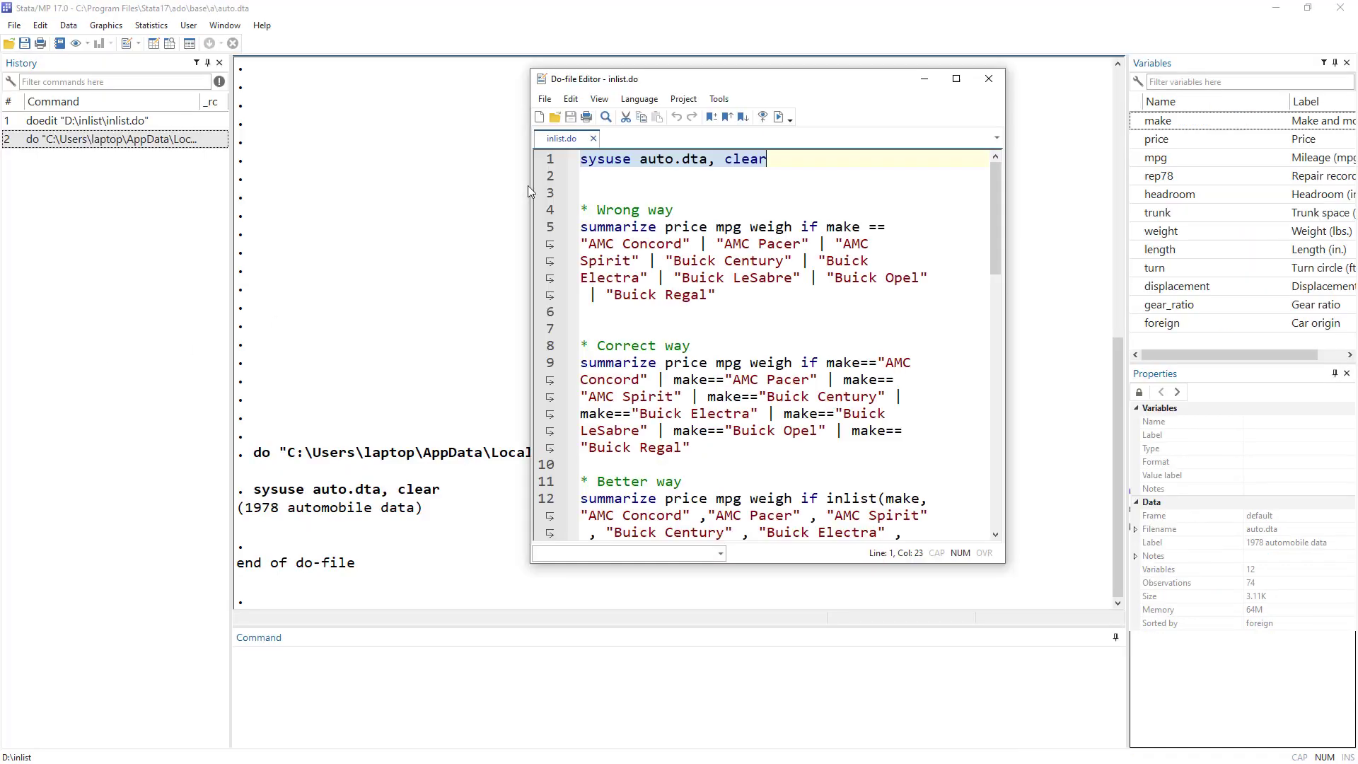
drag(686, 83, 798, 90)
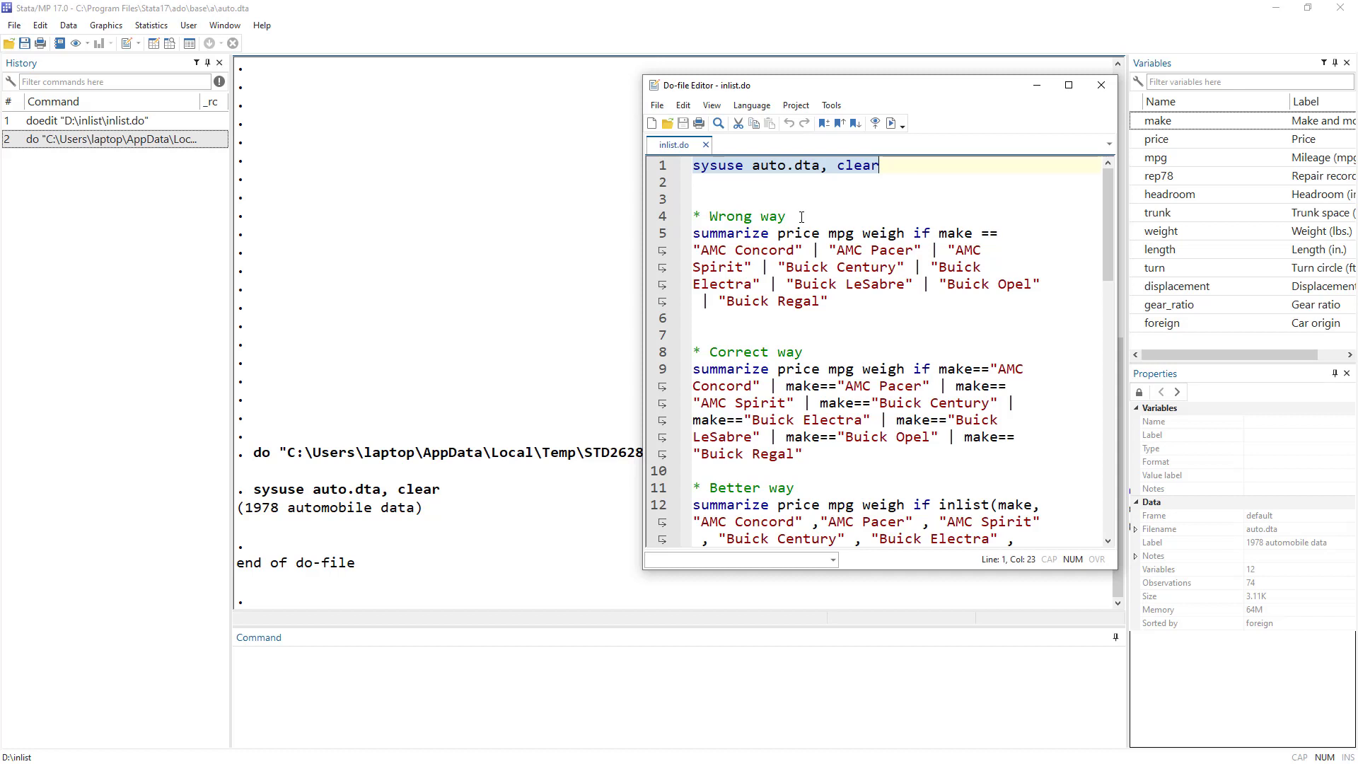
Step: Correct the misspelled variable weigh to weight in the do-file's summarize commands
double_click(729, 235)
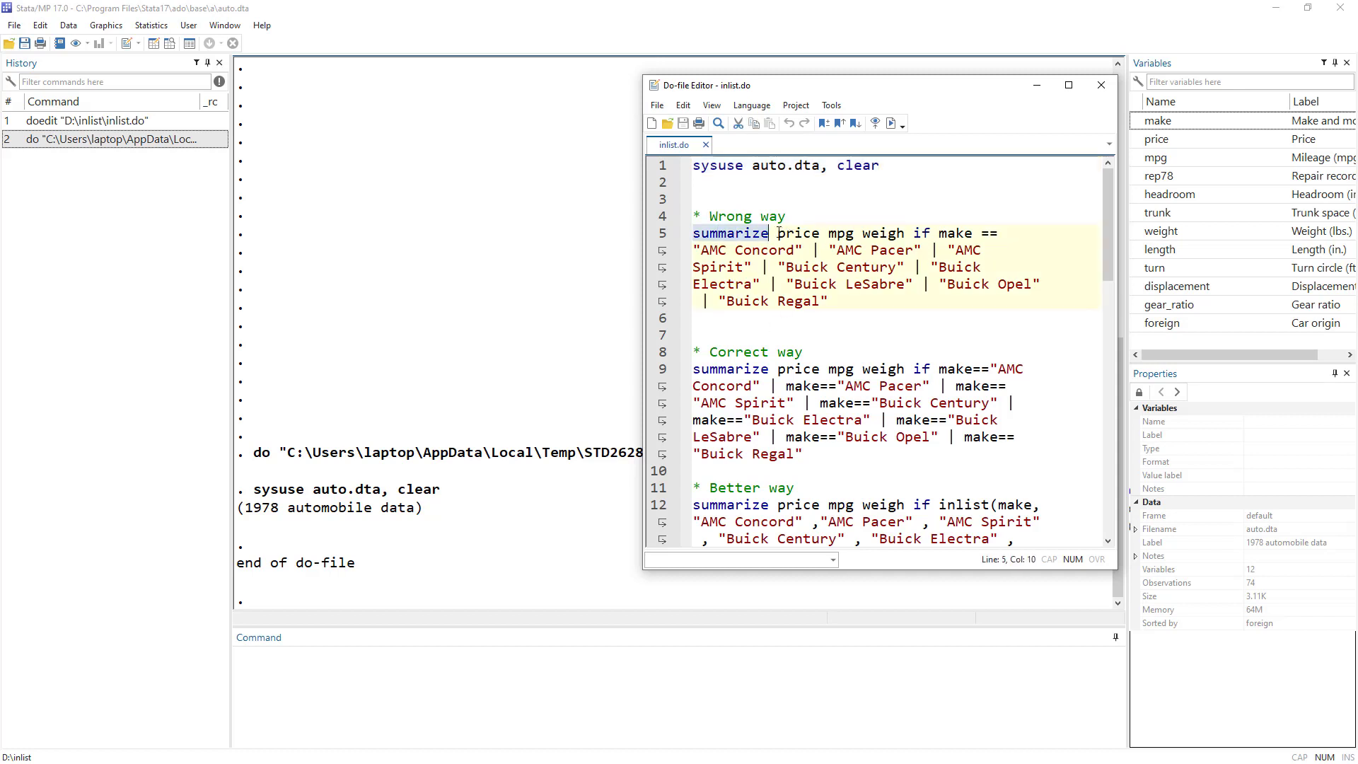
drag(777, 233, 885, 233)
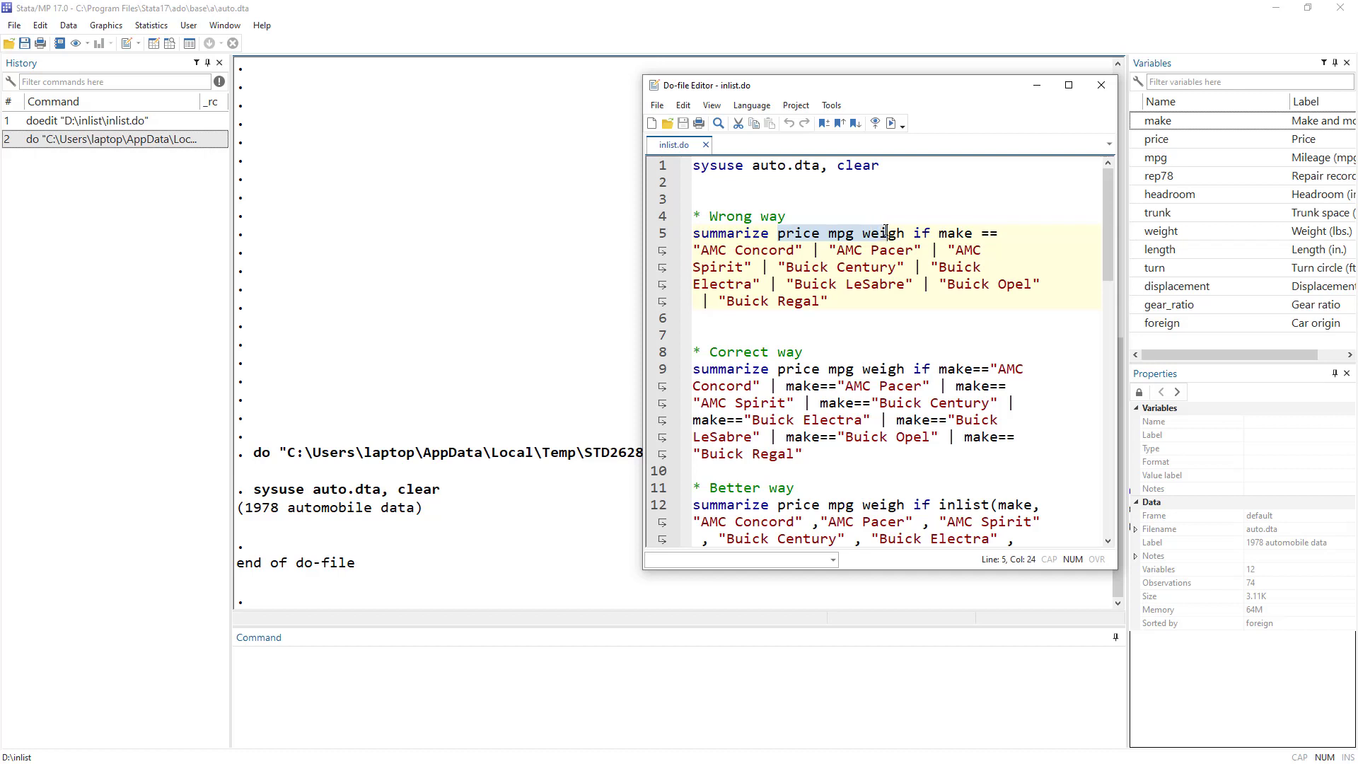
double_click(852, 234)
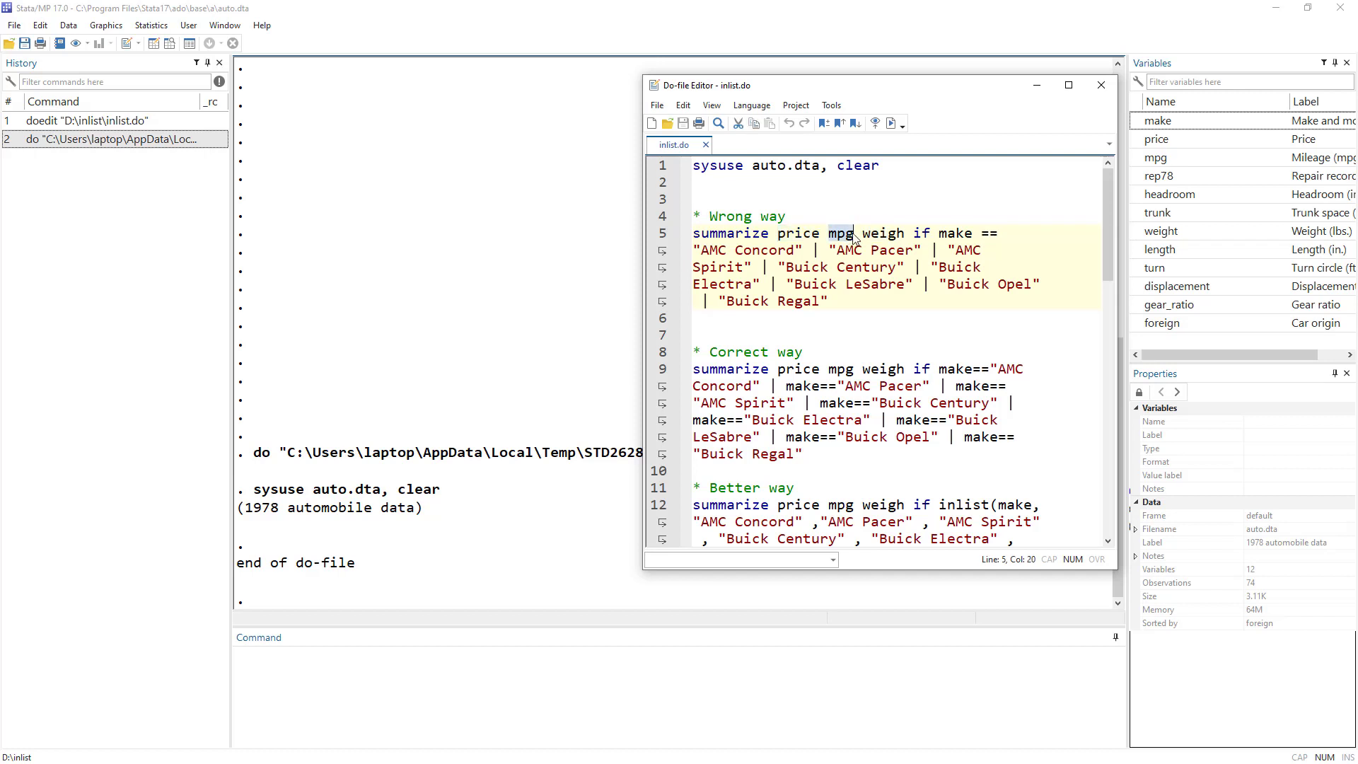
click(908, 234)
text(t)
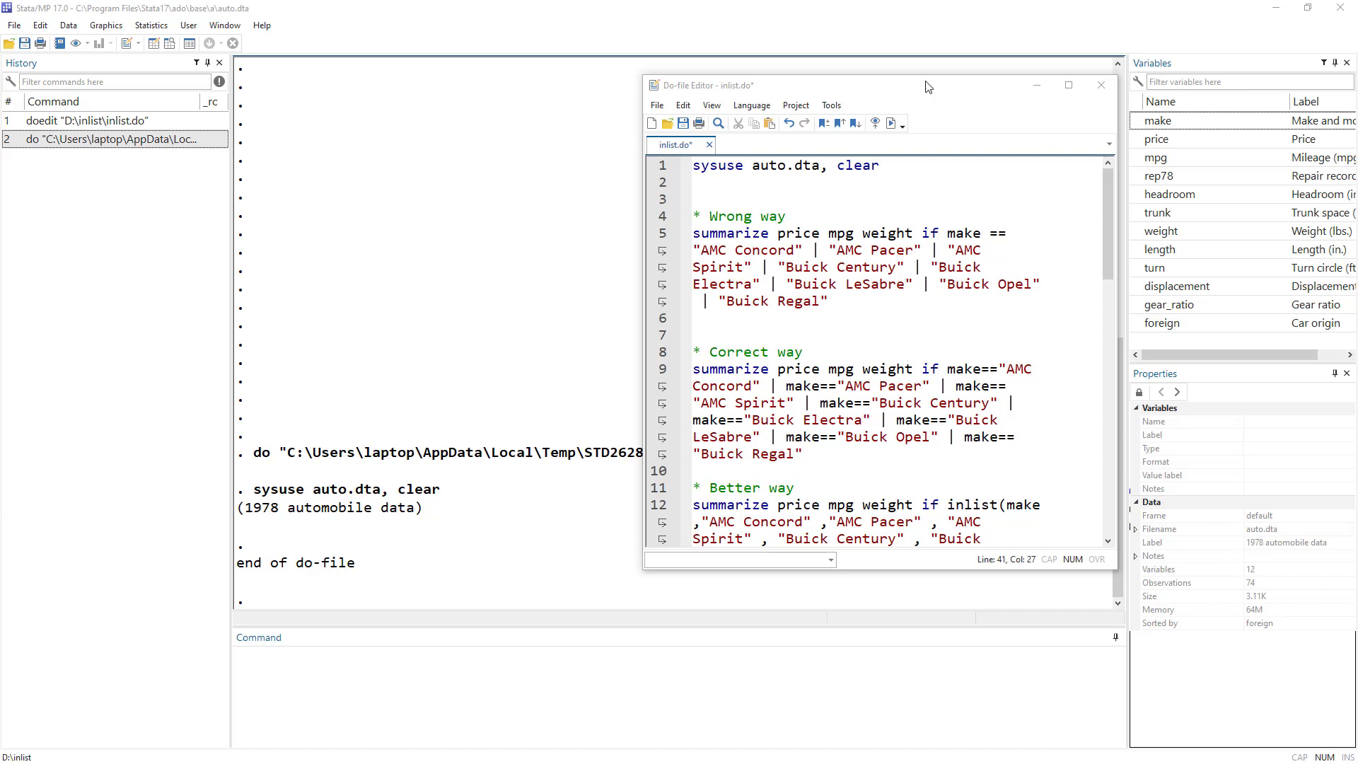
Step: Examine the if condition under "Wrong way": the single make == comparison and the car names separated by the | operator
double_click(964, 233)
drag(702, 249, 909, 251)
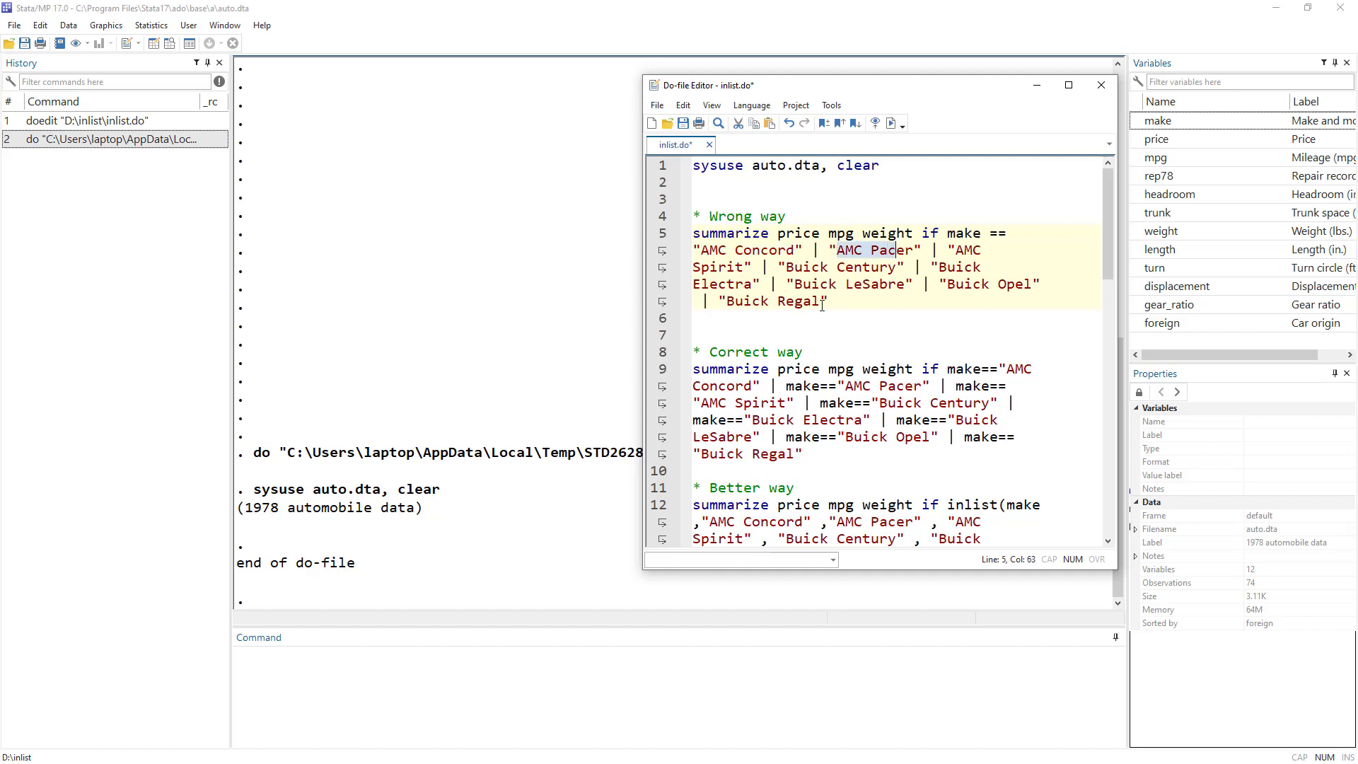
drag(828, 301, 712, 249)
click(845, 251)
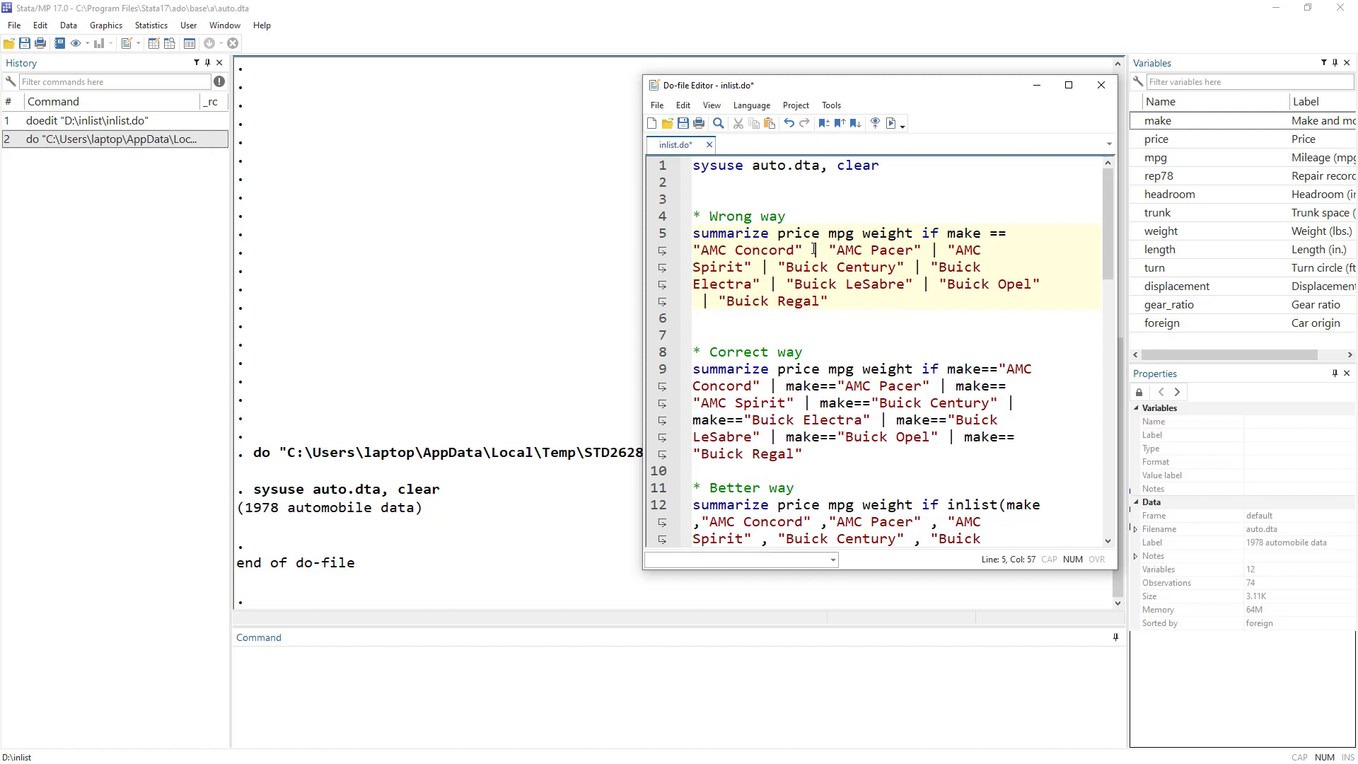
click(821, 251)
double_click(958, 234)
double_click(1005, 233)
drag(701, 251, 795, 254)
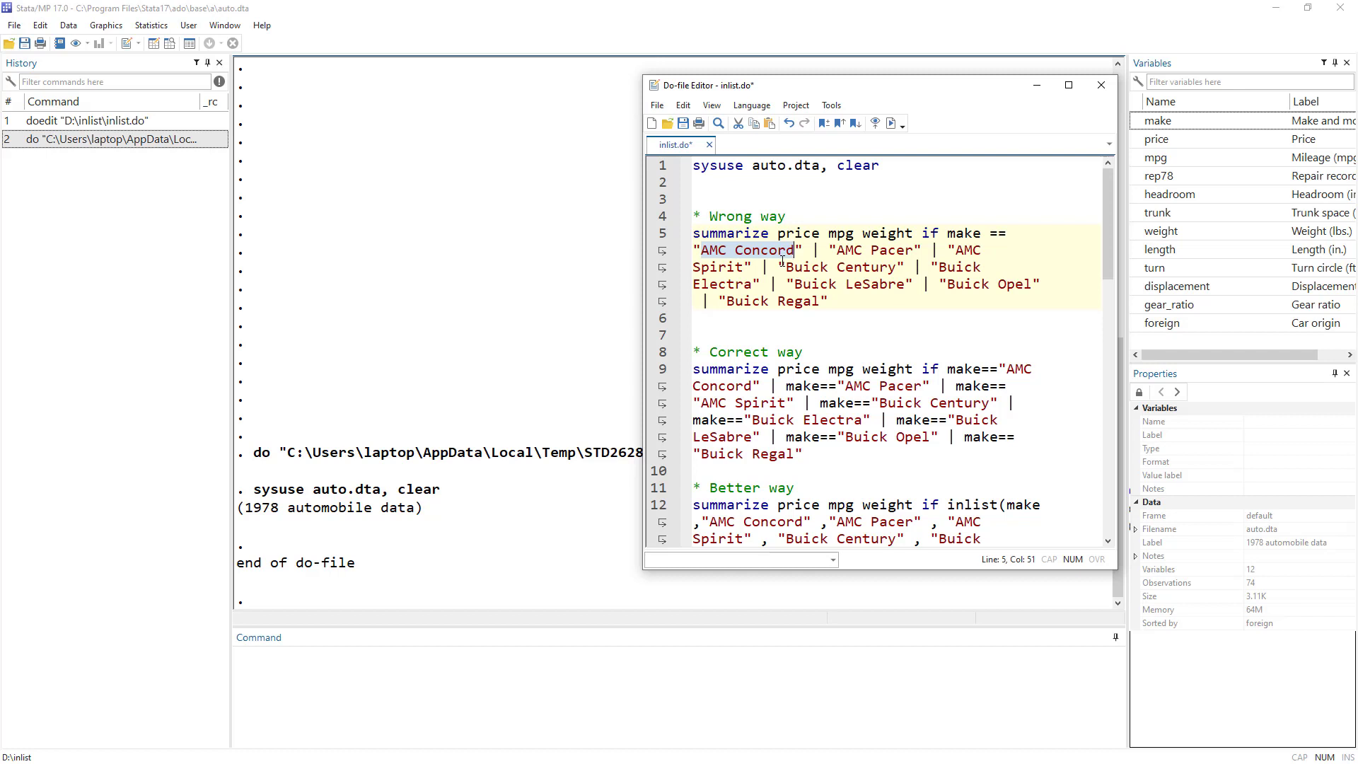
click(813, 251)
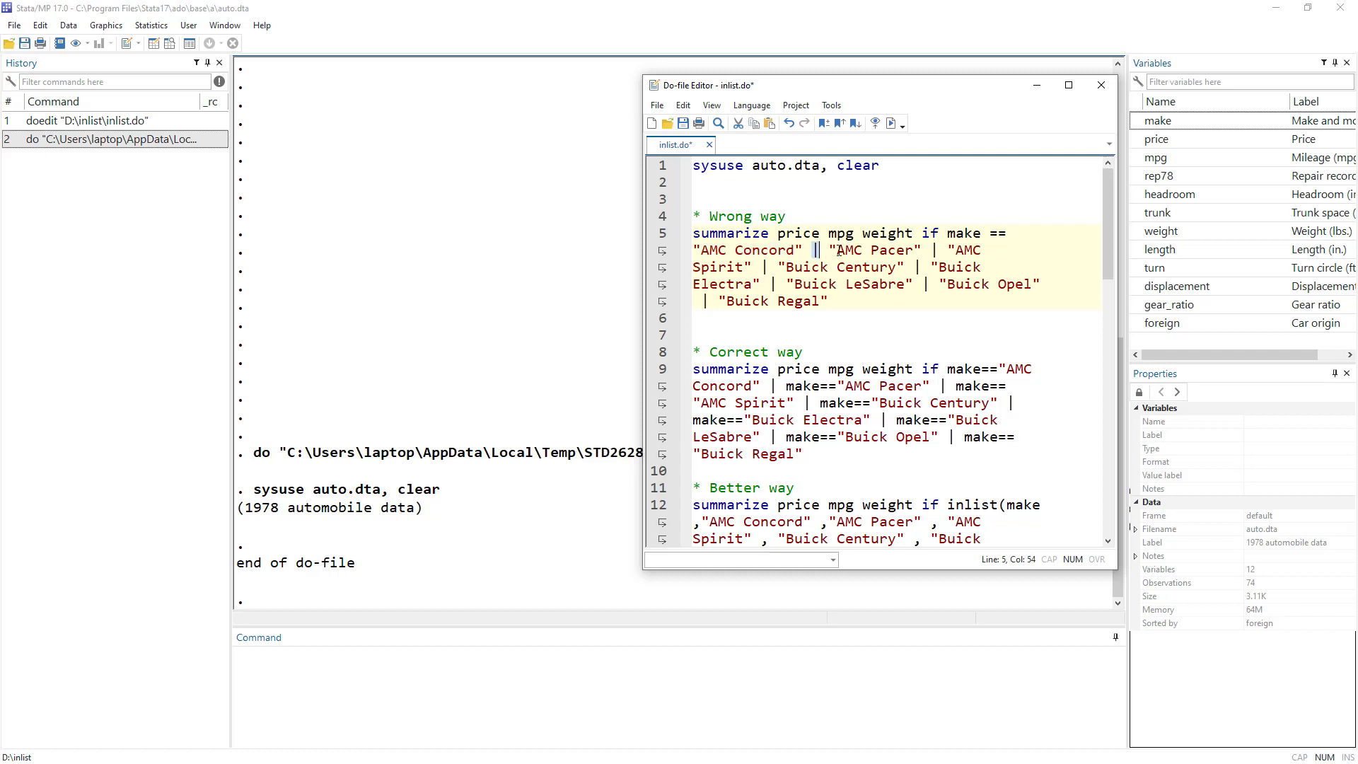
drag(831, 250, 753, 267)
click(934, 251)
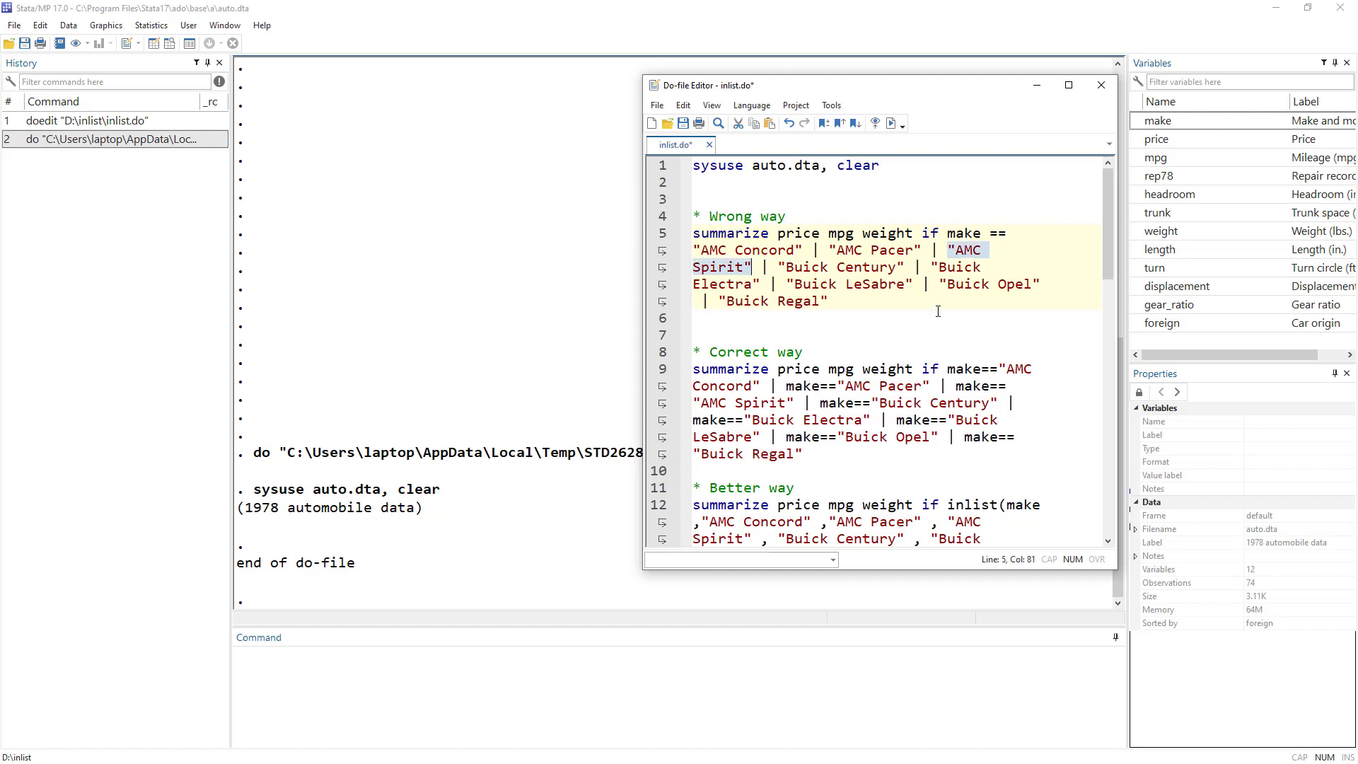
click(804, 231)
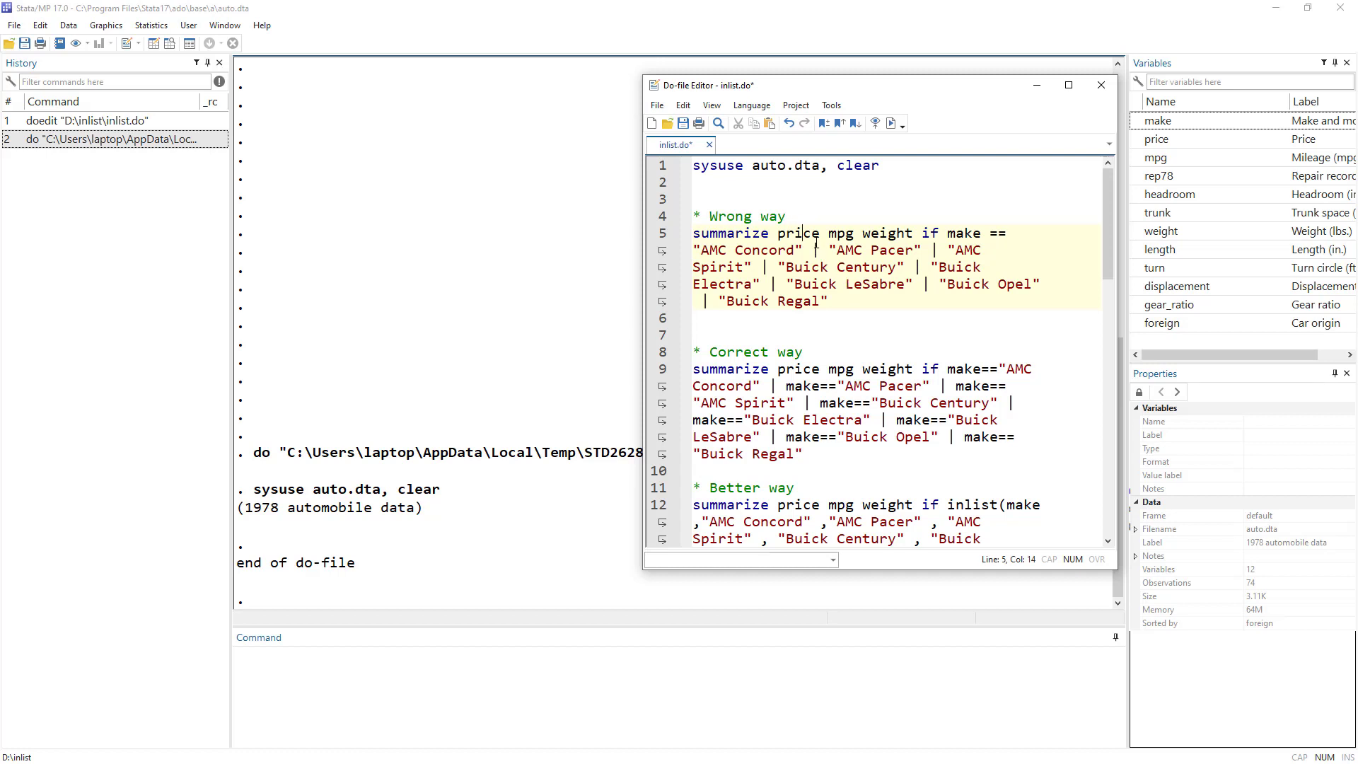
Step: Run the summarize command under "Wrong way" and review its make condition
click(655, 239)
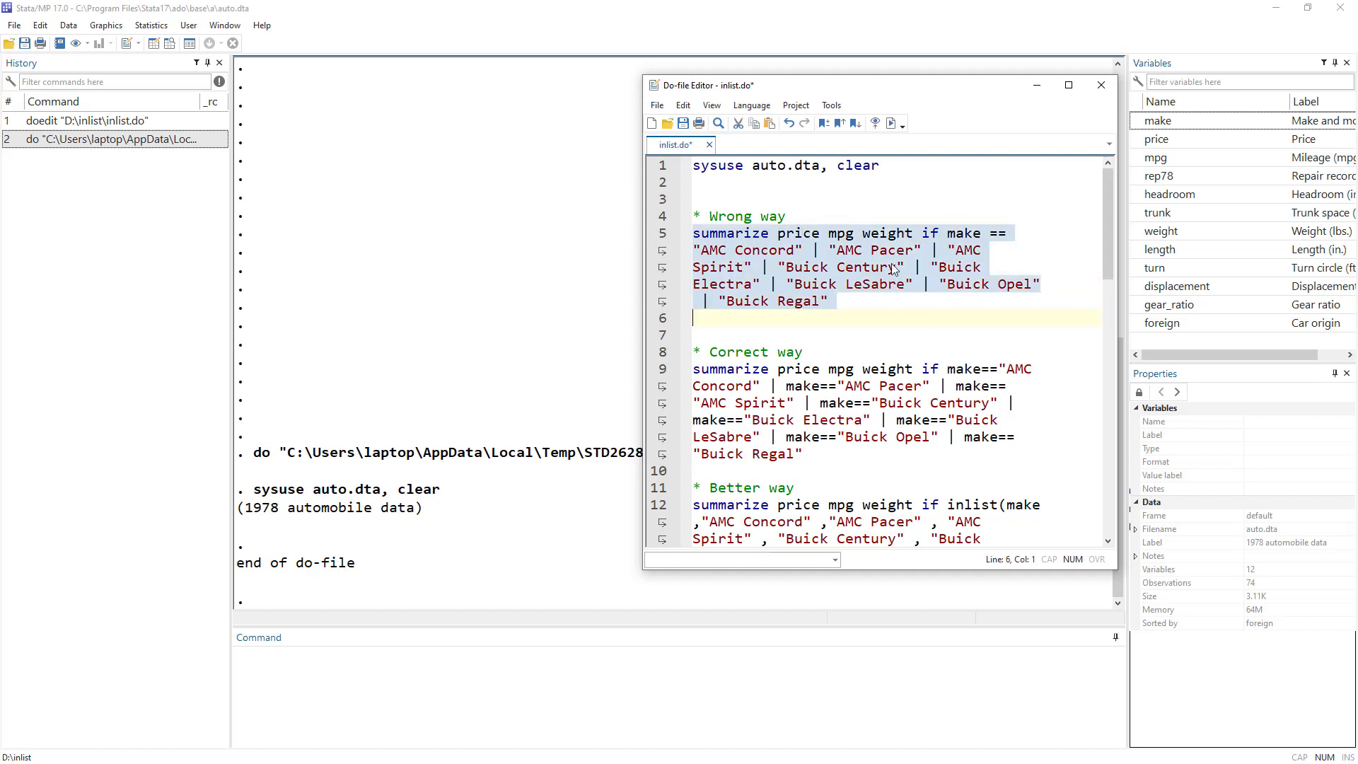
click(891, 124)
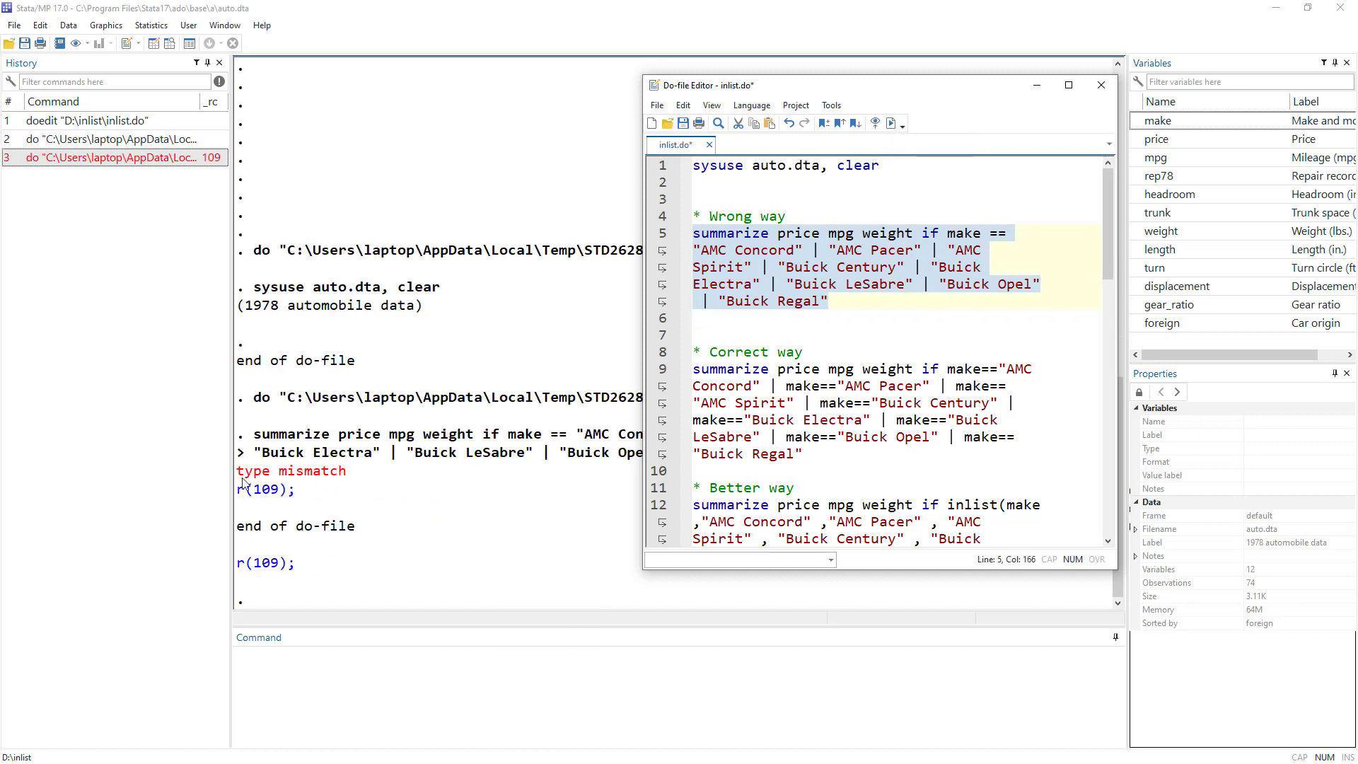
click(956, 238)
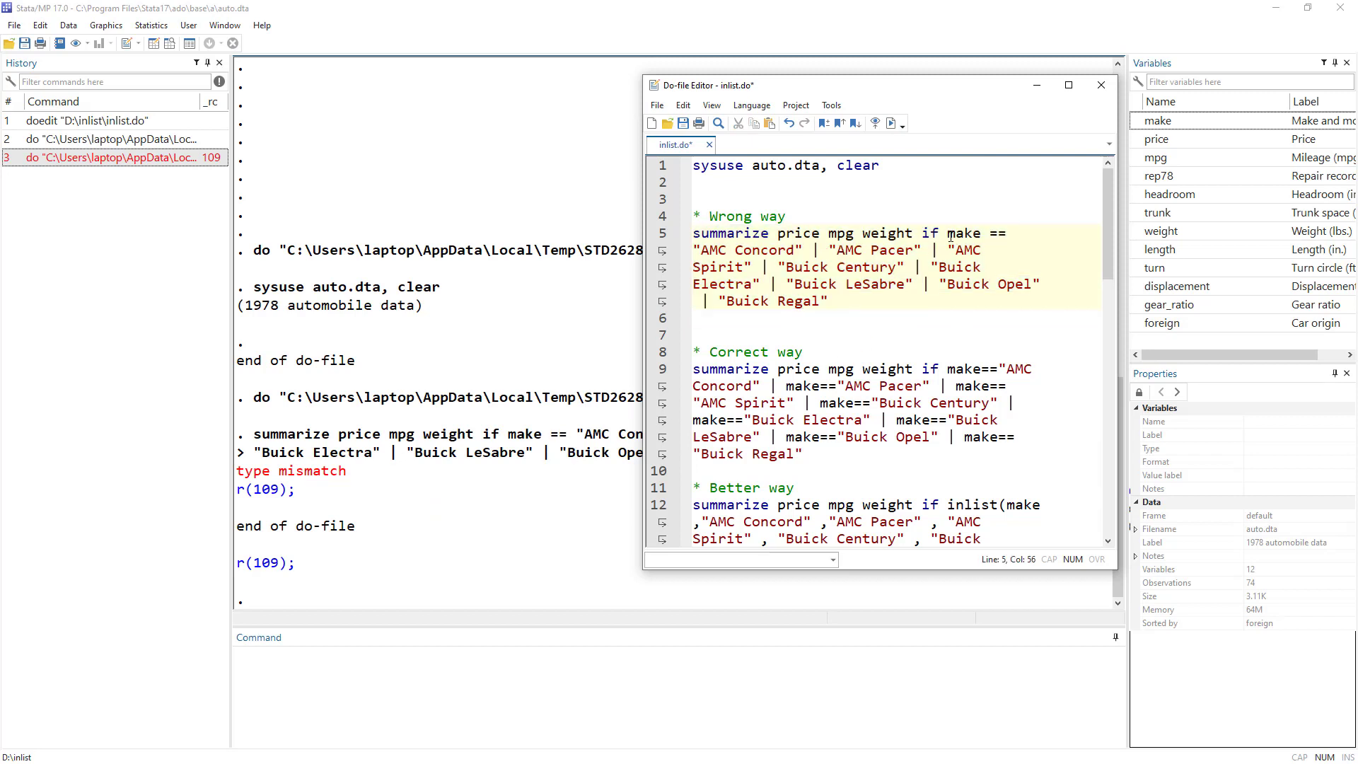
drag(962, 241, 998, 312)
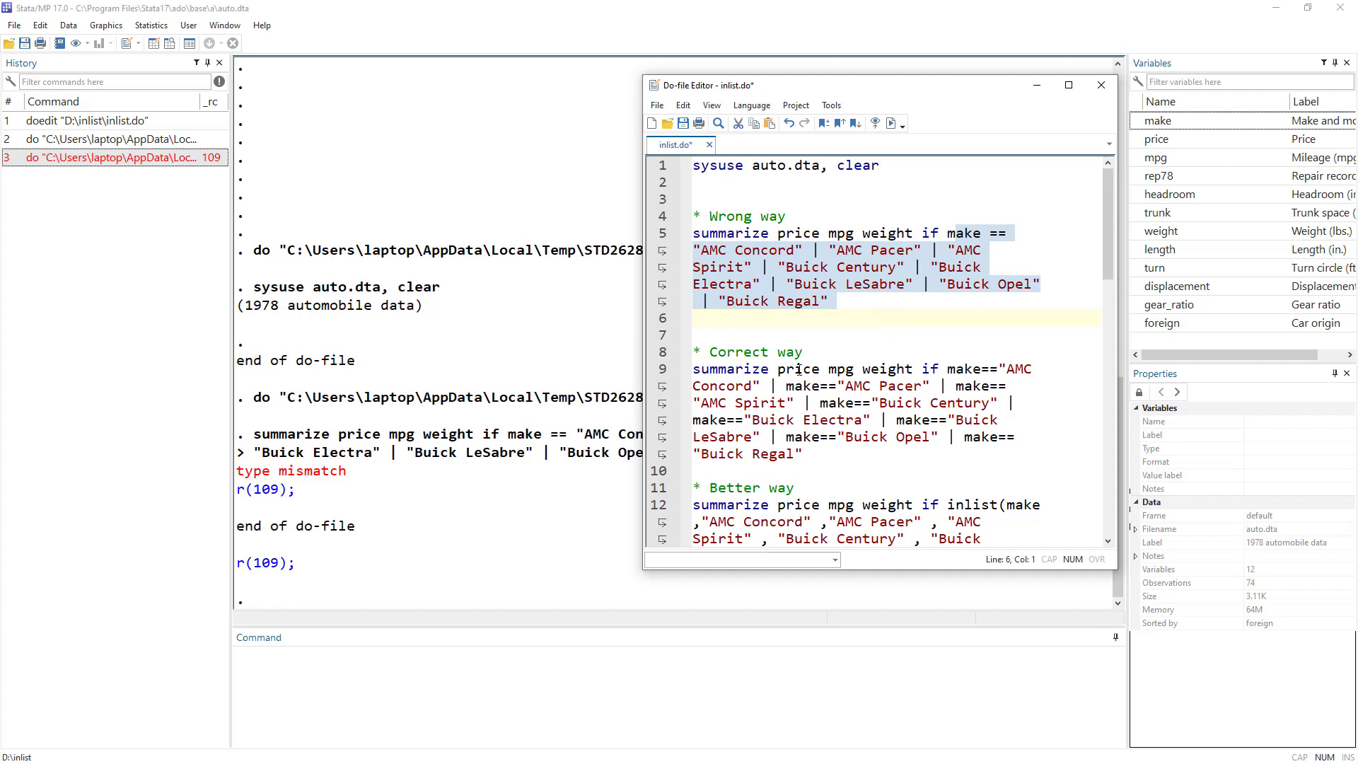
Step: Examine the summarize command under "Correct way", checking how make== is repeated before each car name and joined with |
drag(710, 352, 804, 353)
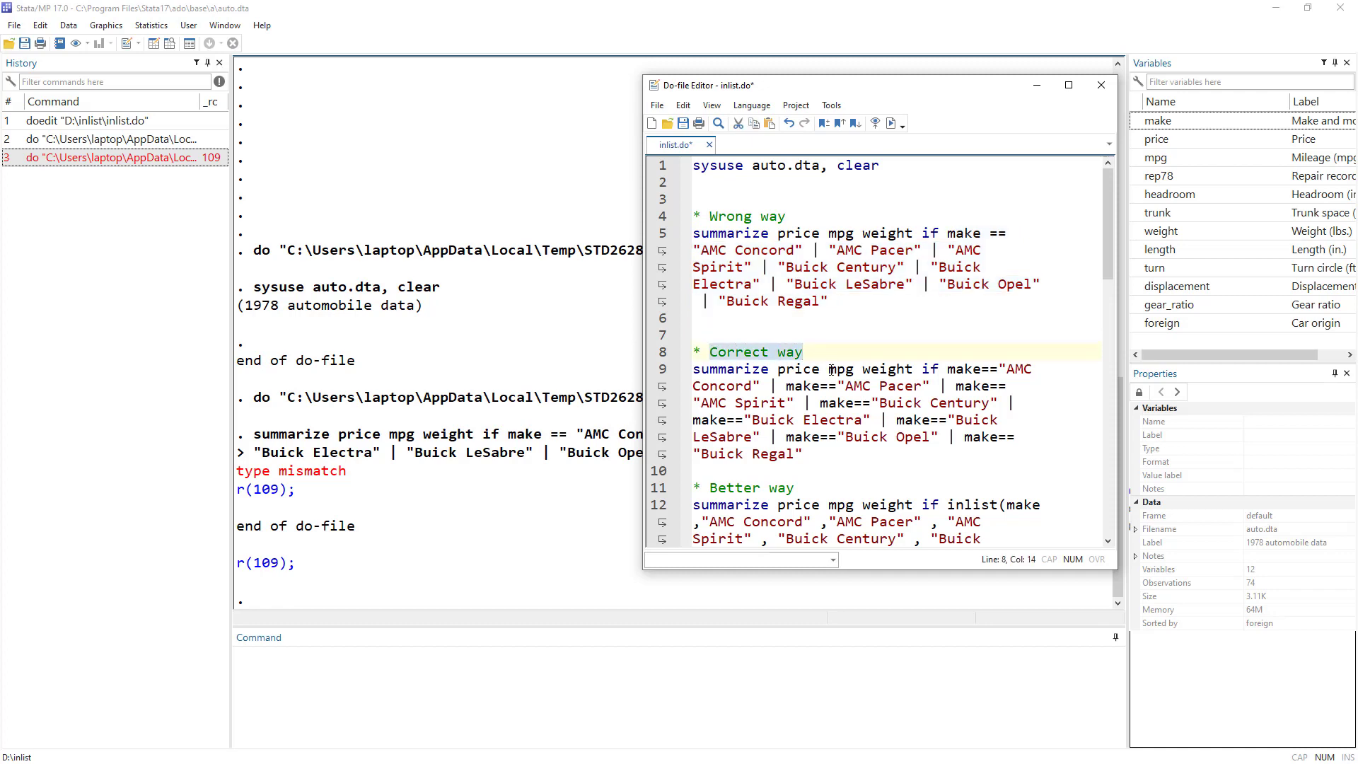
scroll(831, 369, down, 1)
click(722, 438)
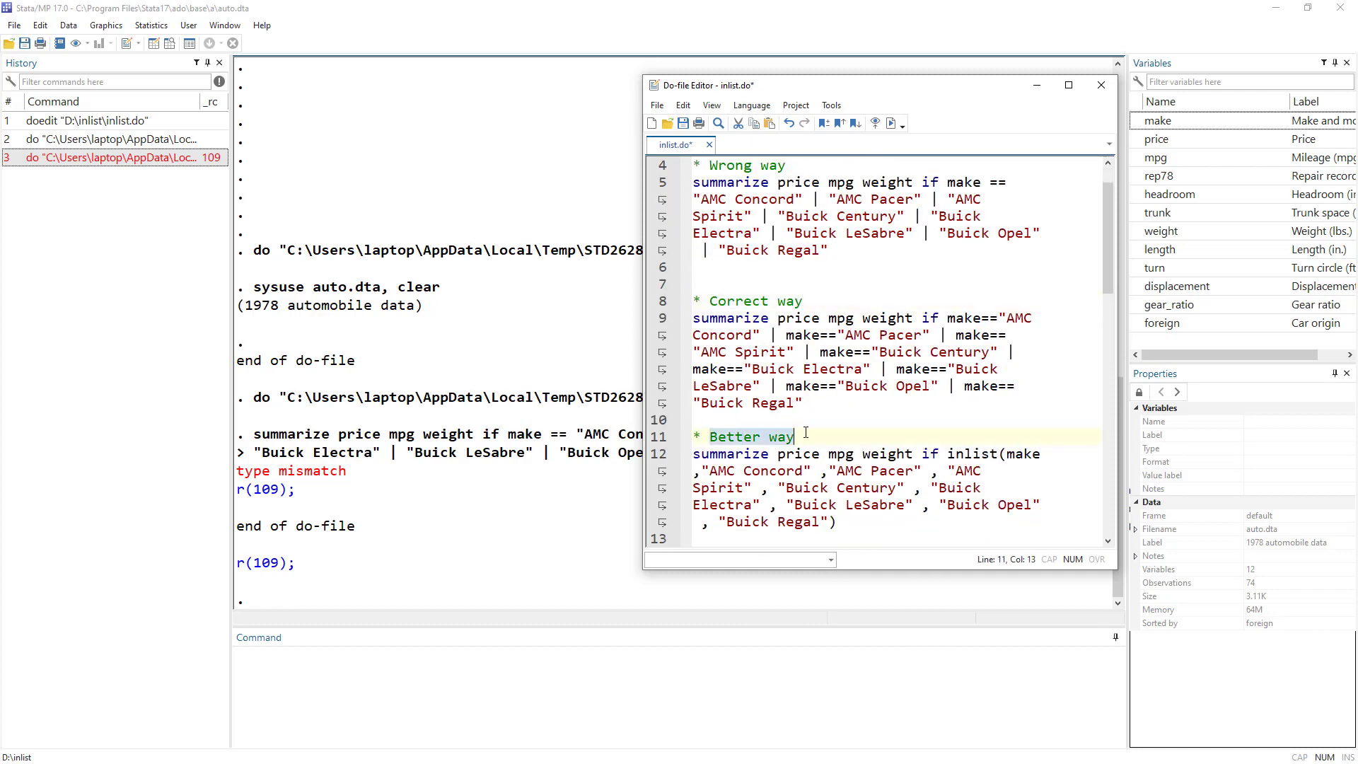
click(725, 304)
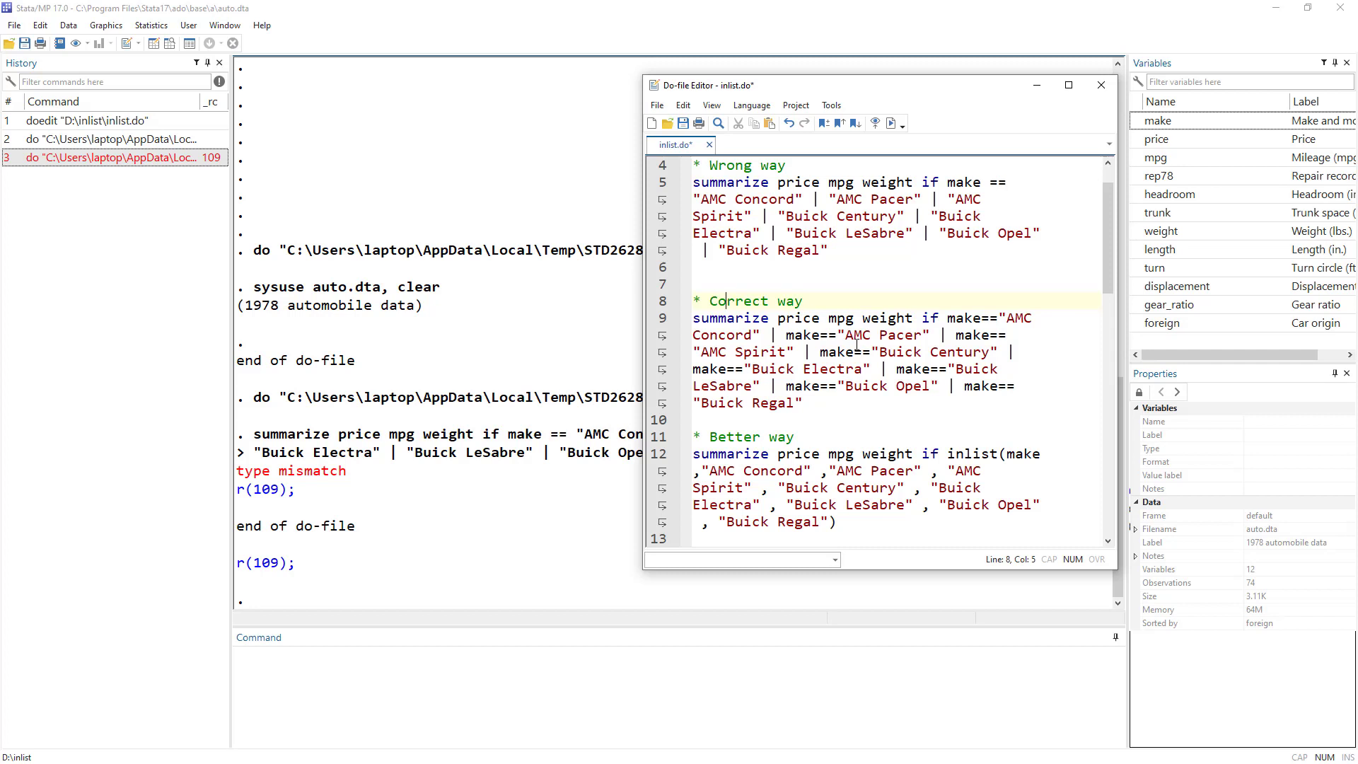
double_click(747, 319)
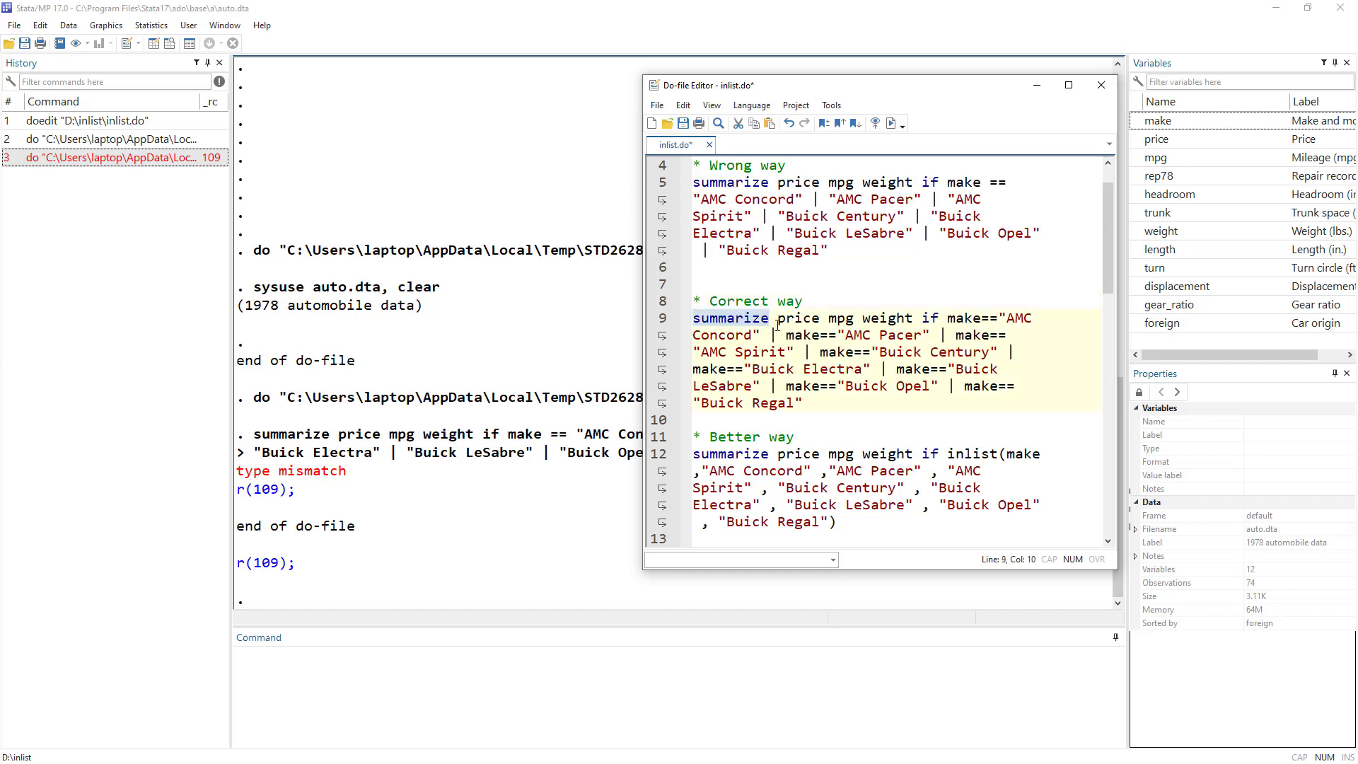
drag(777, 325, 999, 318)
click(922, 316)
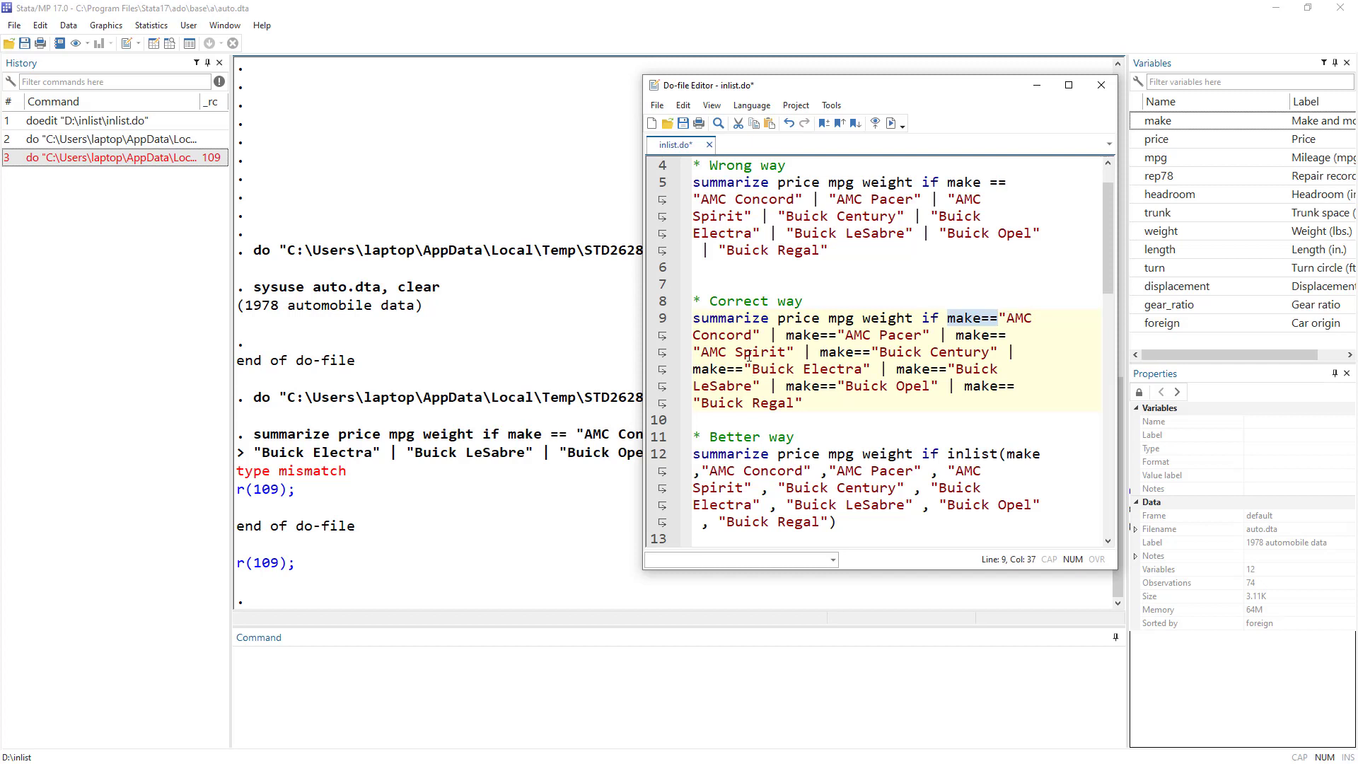
drag(760, 334, 727, 335)
click(794, 334)
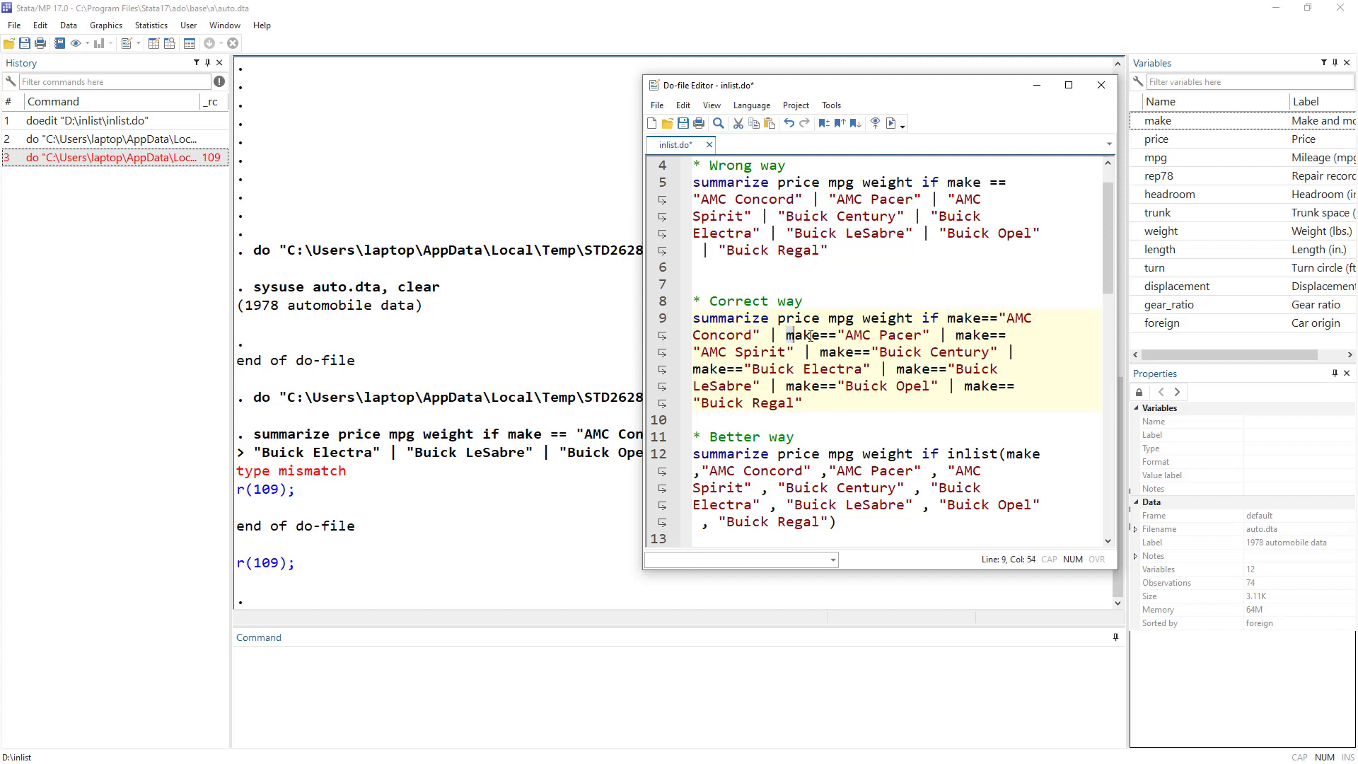
drag(810, 336, 838, 336)
drag(956, 335, 1035, 314)
click(1005, 314)
drag(761, 333, 1007, 334)
click(794, 335)
click(949, 334)
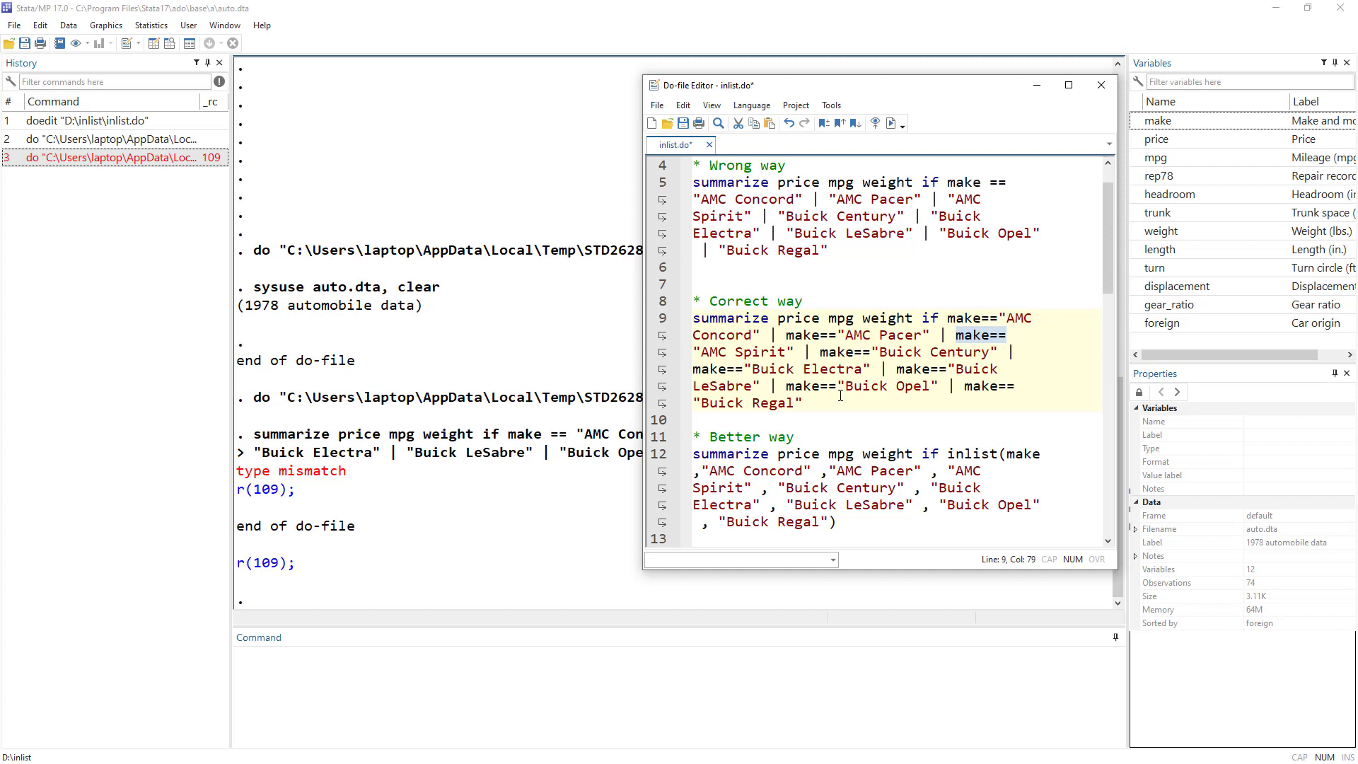
double_click(800, 335)
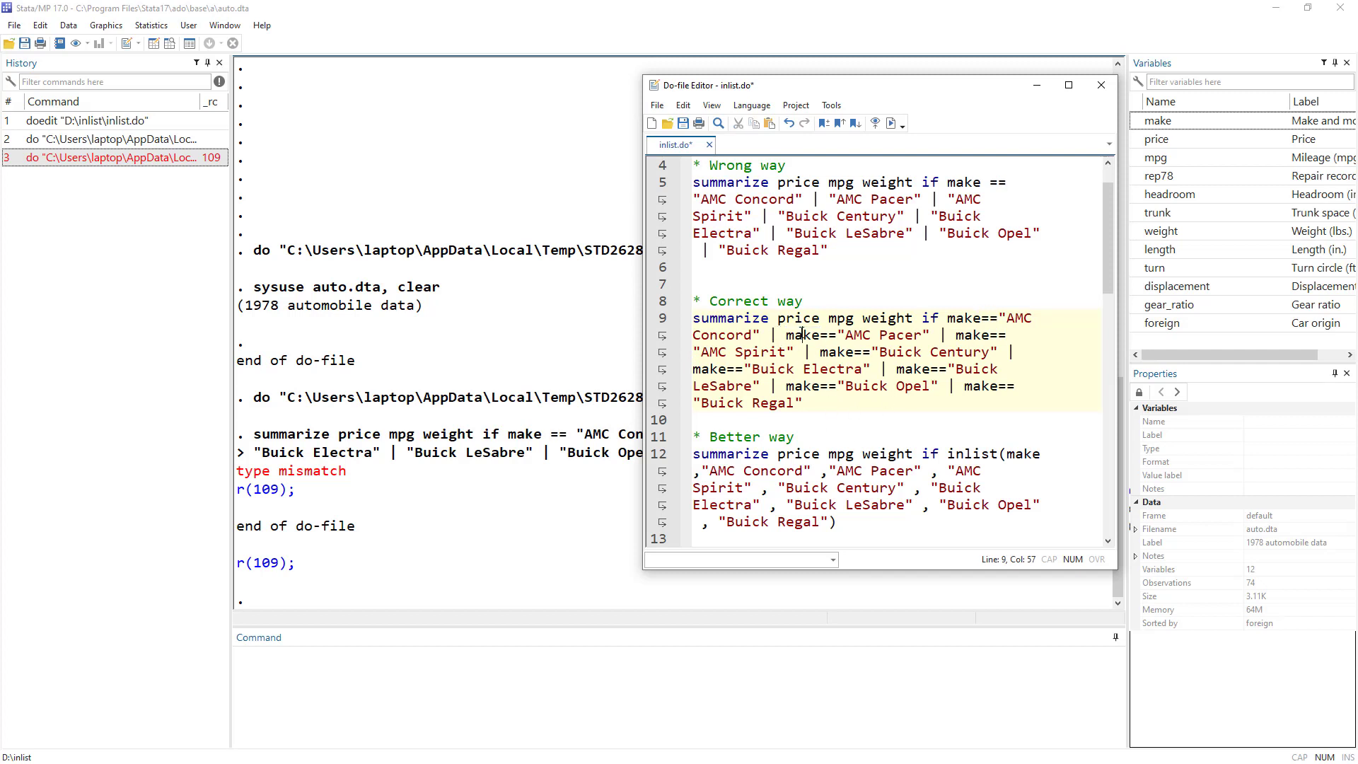
click(965, 335)
click(916, 370)
click(838, 353)
Step: Examine the summarize command under "Better way", comparing its heading with "Correct way" and checking its variables, if qualifier and inlist function
scroll(731, 326, down, 2)
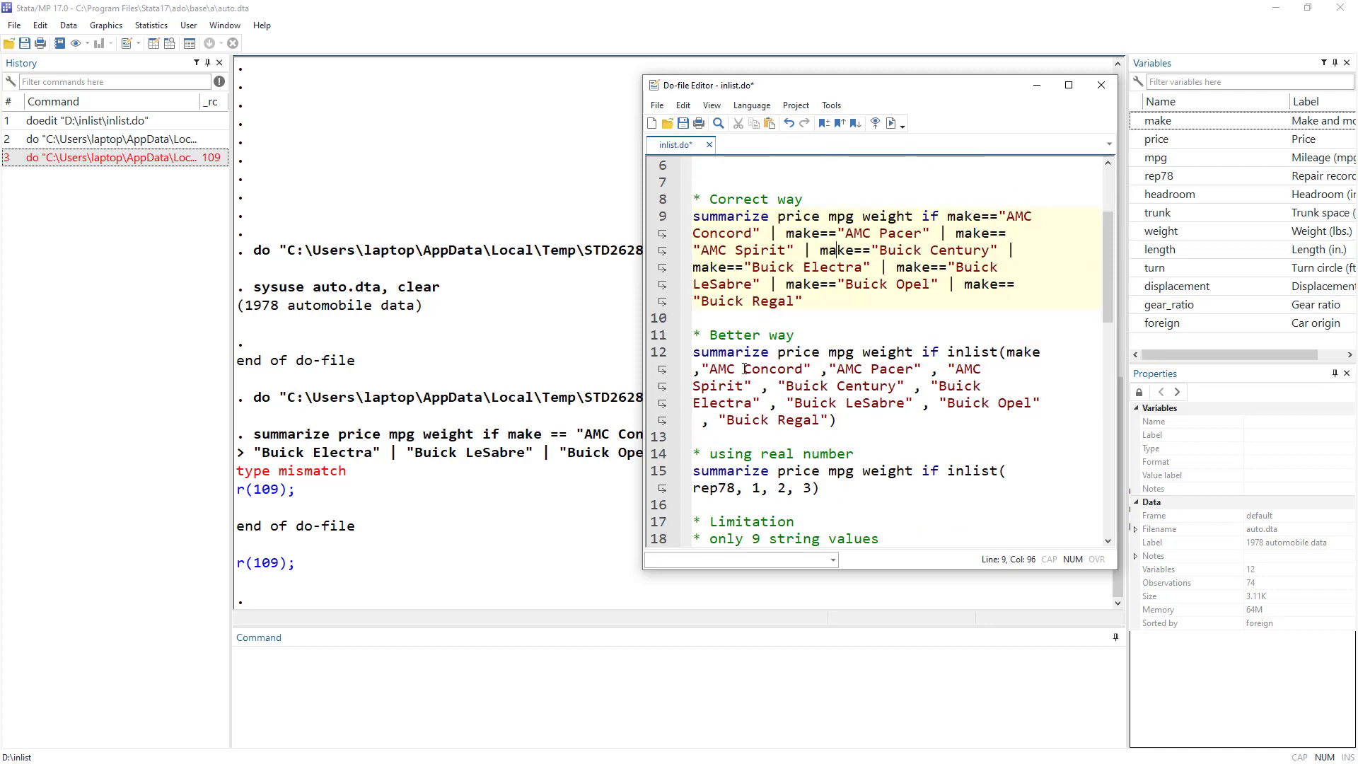
double_click(953, 353)
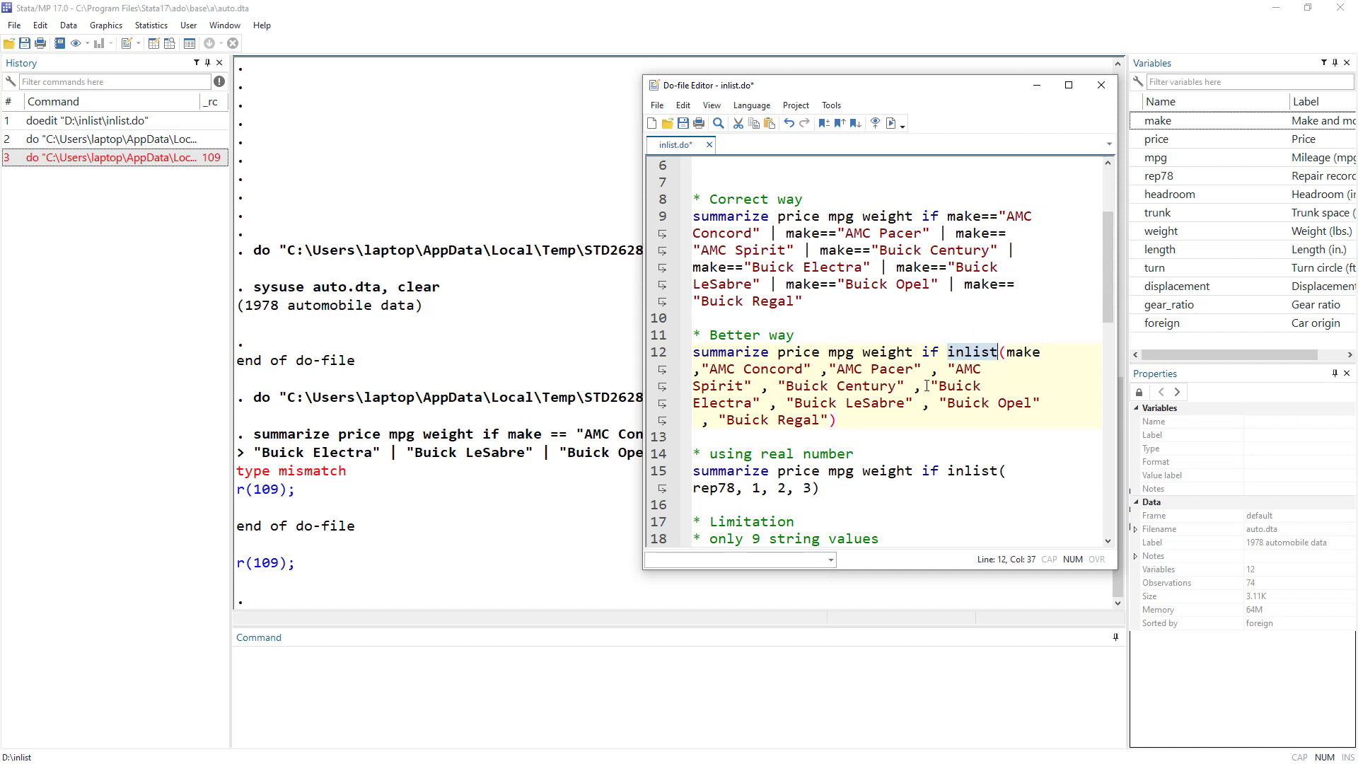
drag(709, 335, 807, 337)
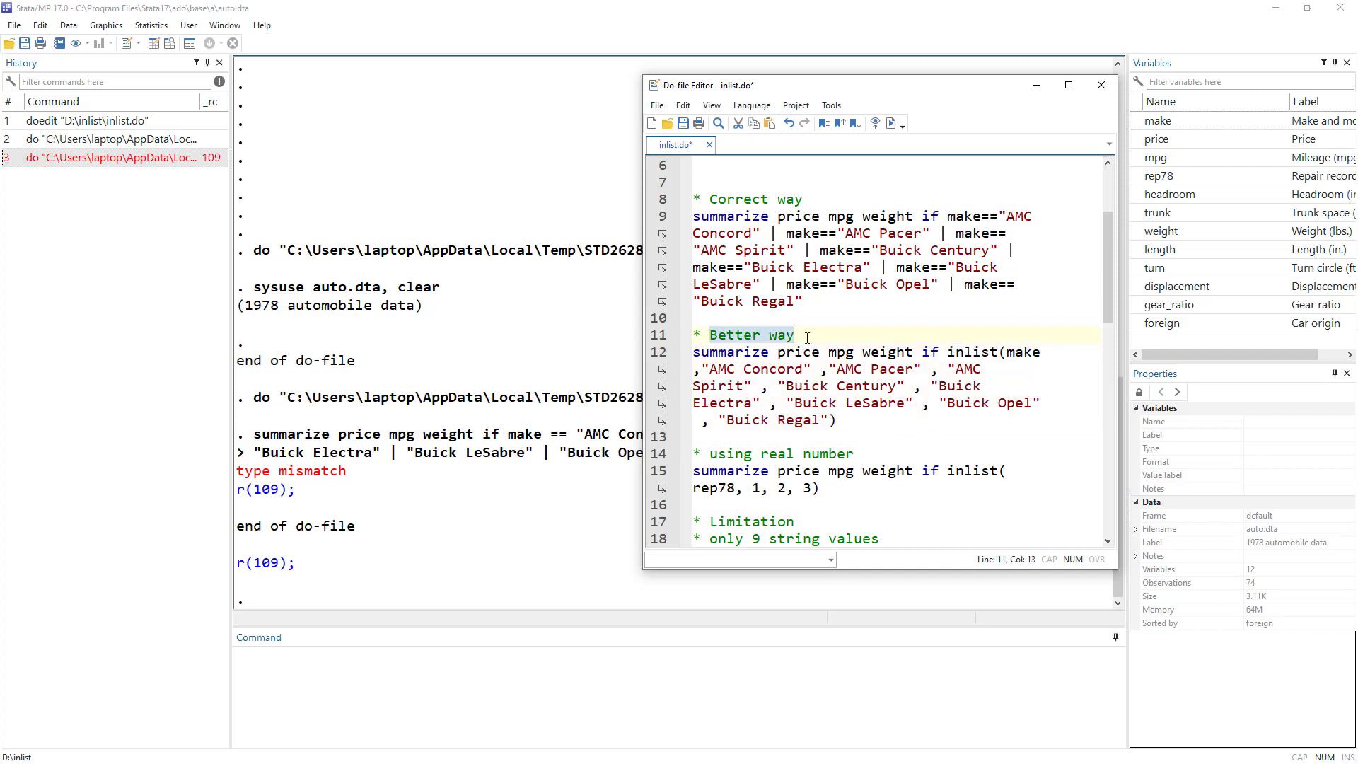
drag(709, 199, 804, 199)
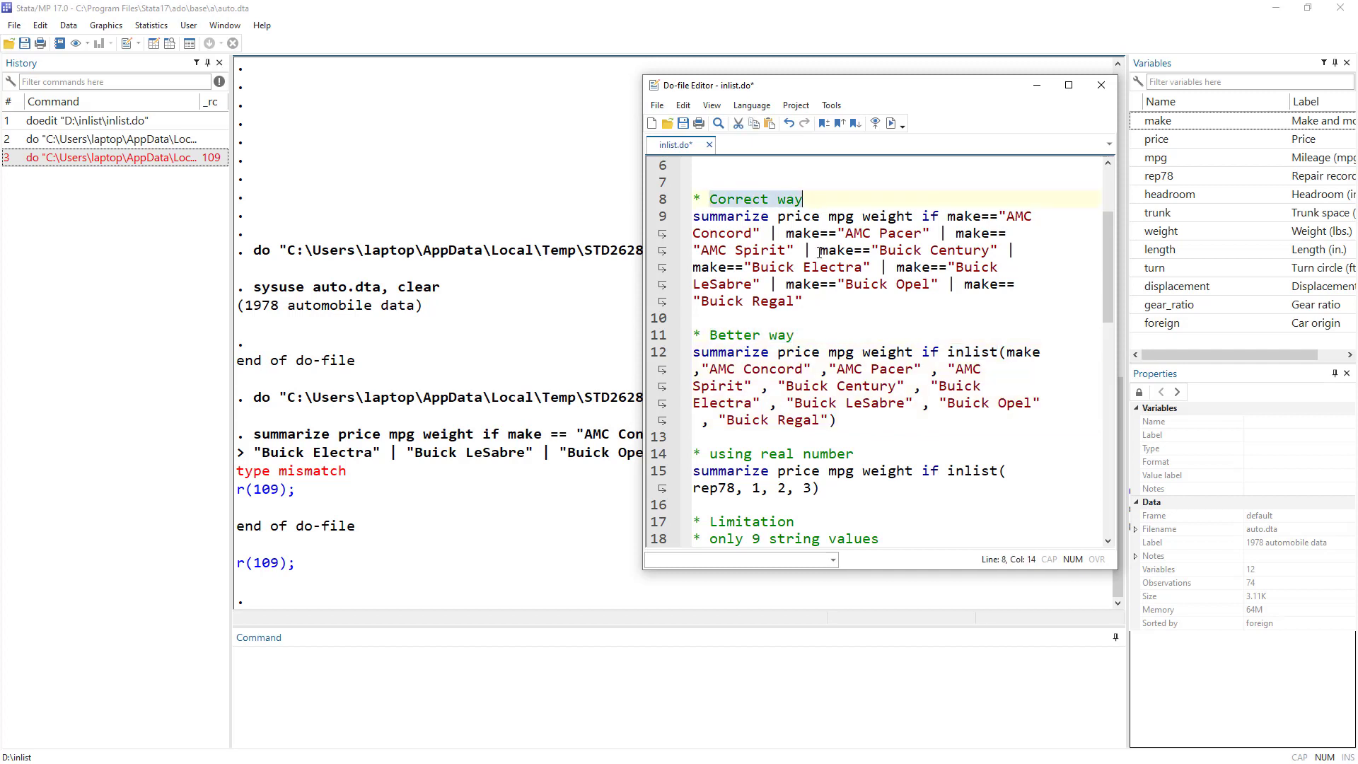
double_click(715, 354)
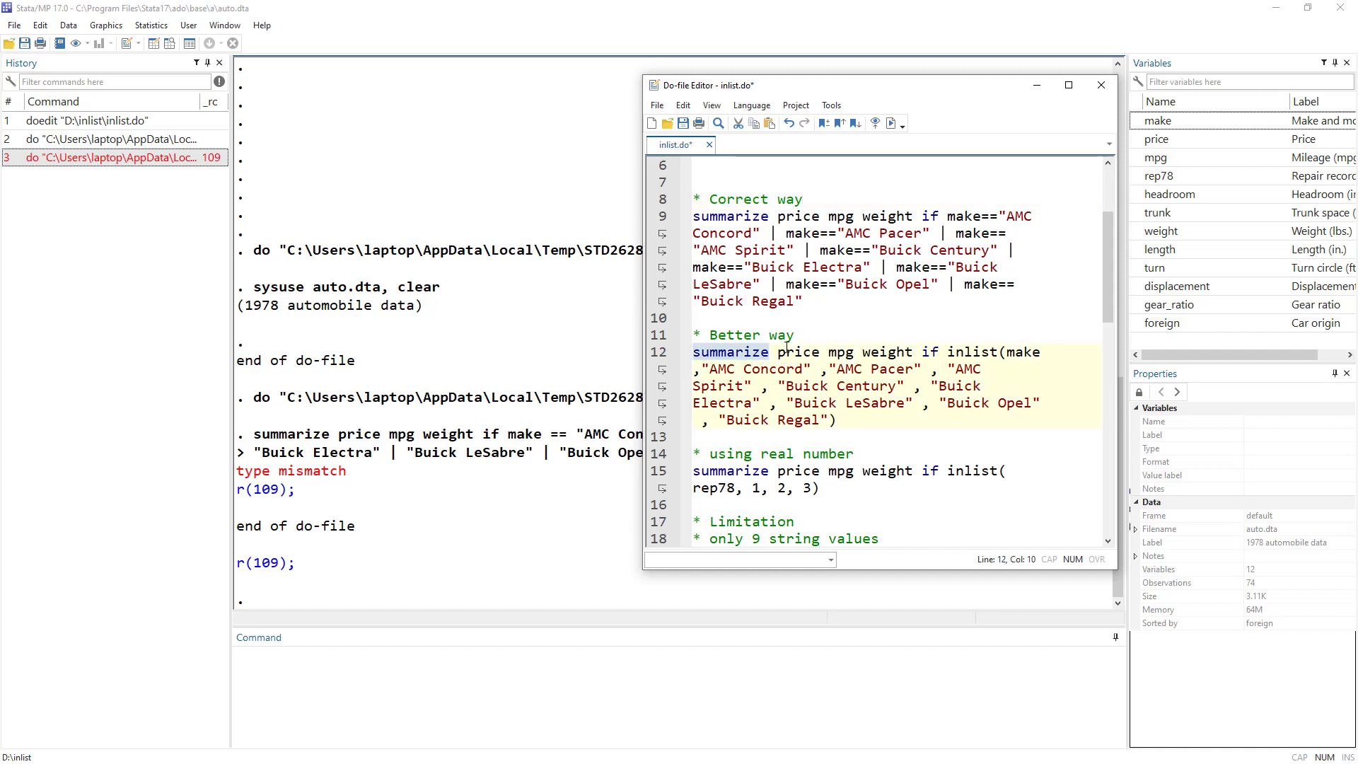
drag(777, 352, 908, 352)
double_click(929, 352)
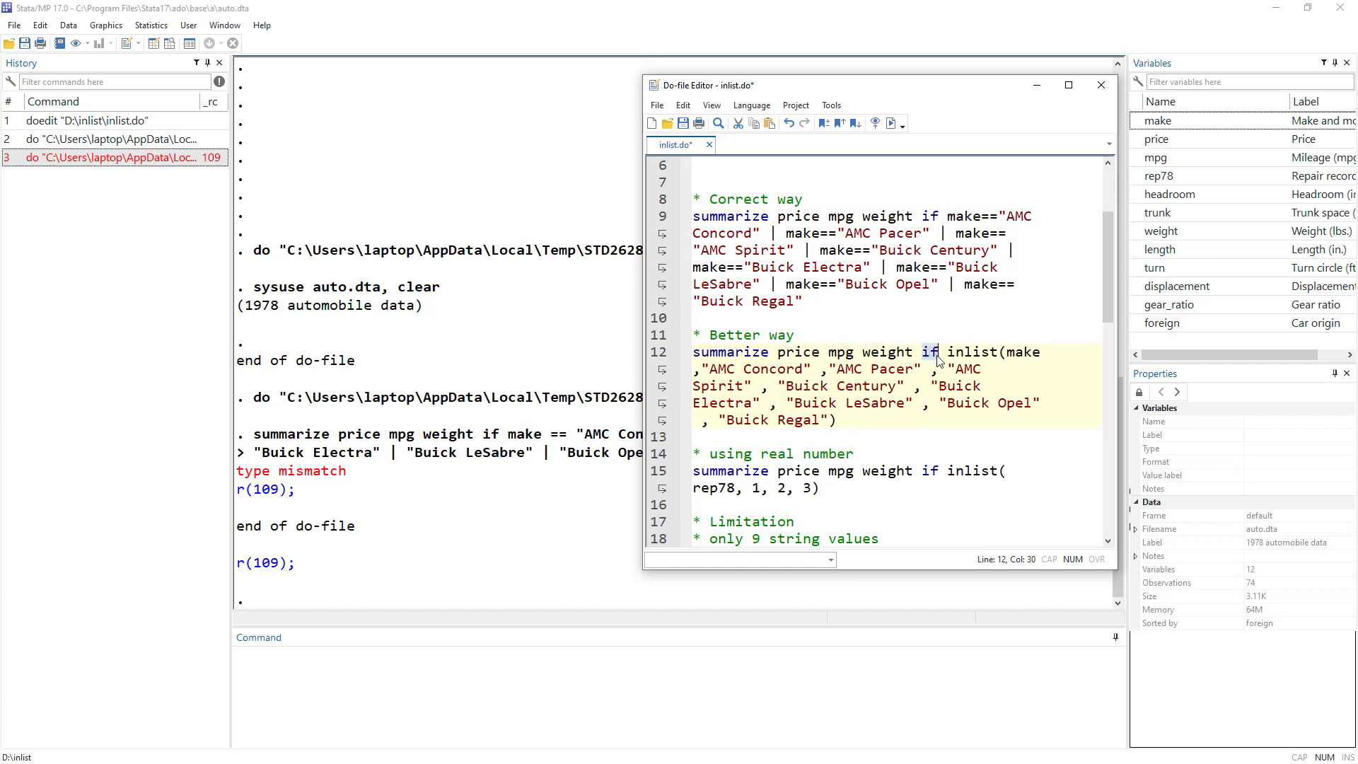
Step: Compare the repeated make== conditions under "Correct way" with the inlist() arguments under "Better way": make followed by comma-separated car names
drag(946, 216, 986, 298)
double_click(965, 218)
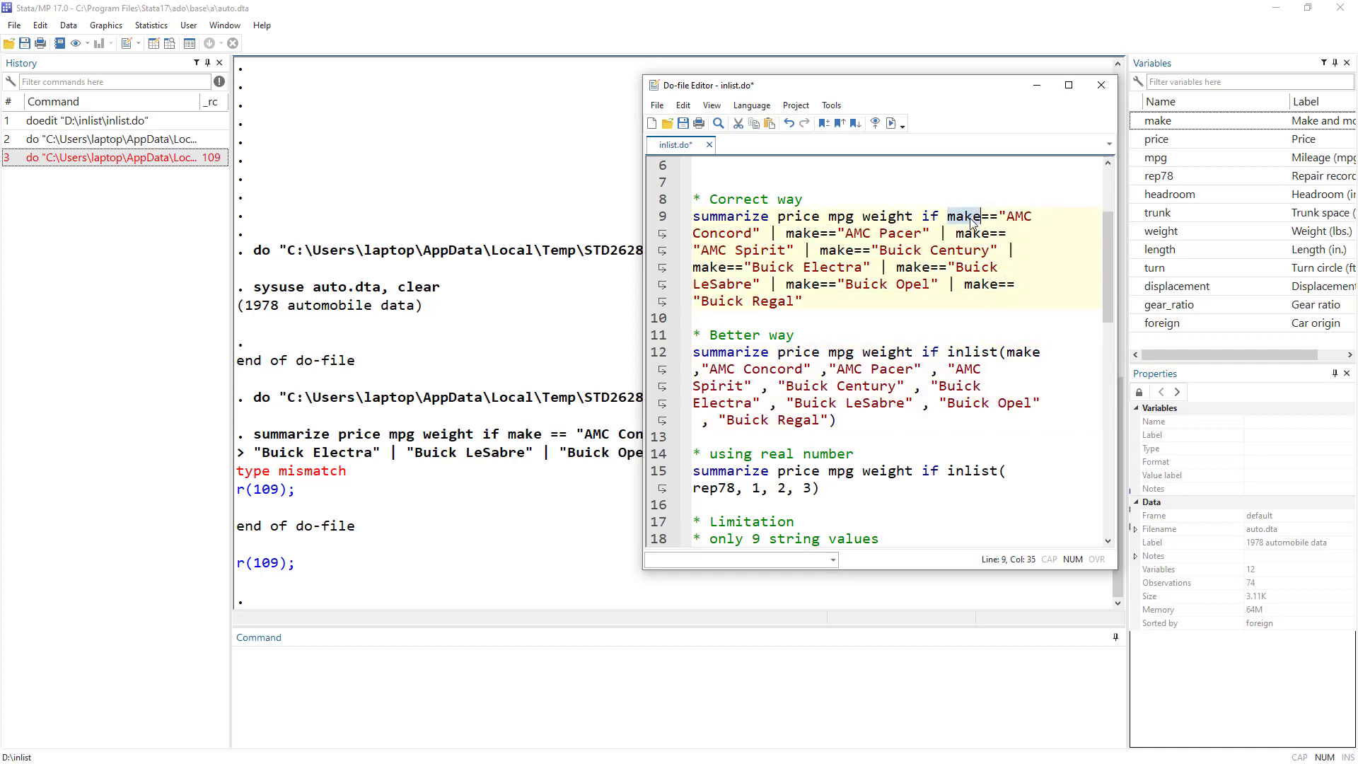
double_click(811, 234)
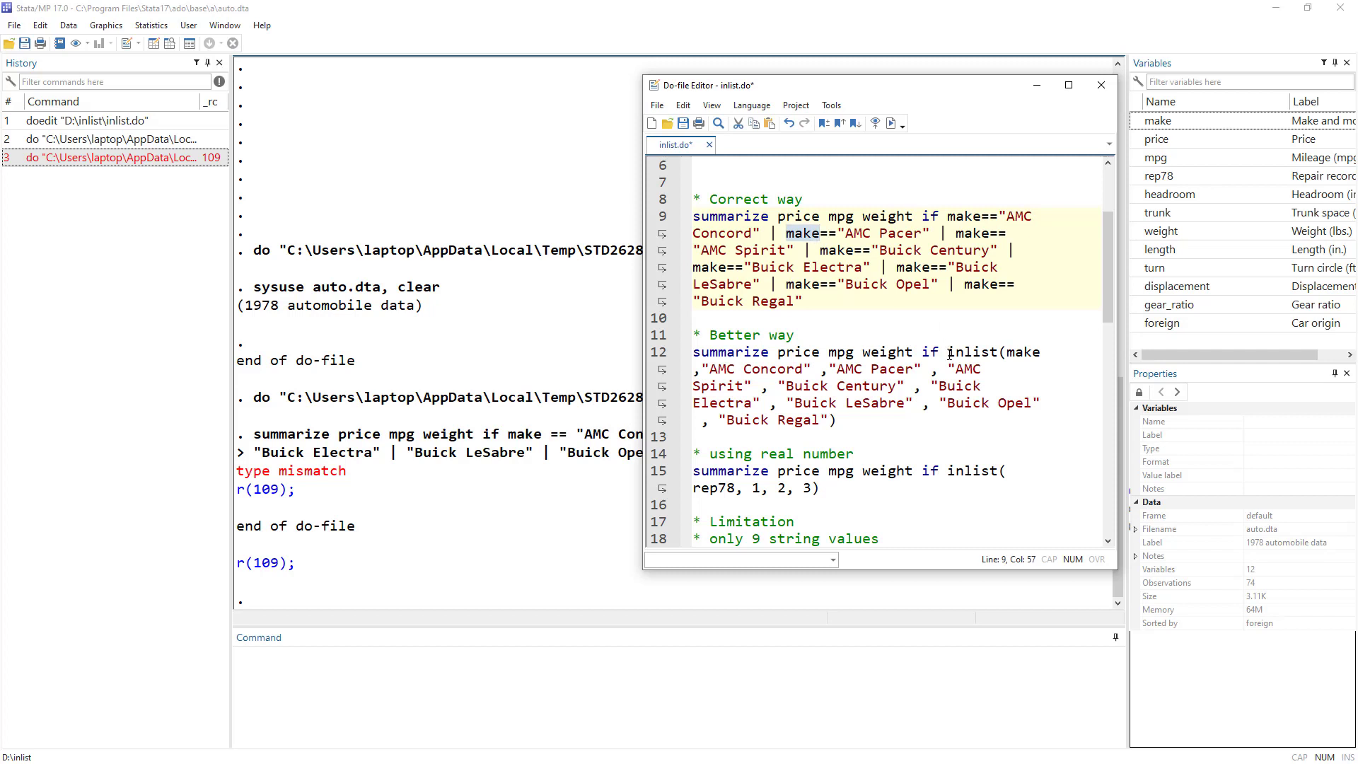
drag(947, 352, 1000, 352)
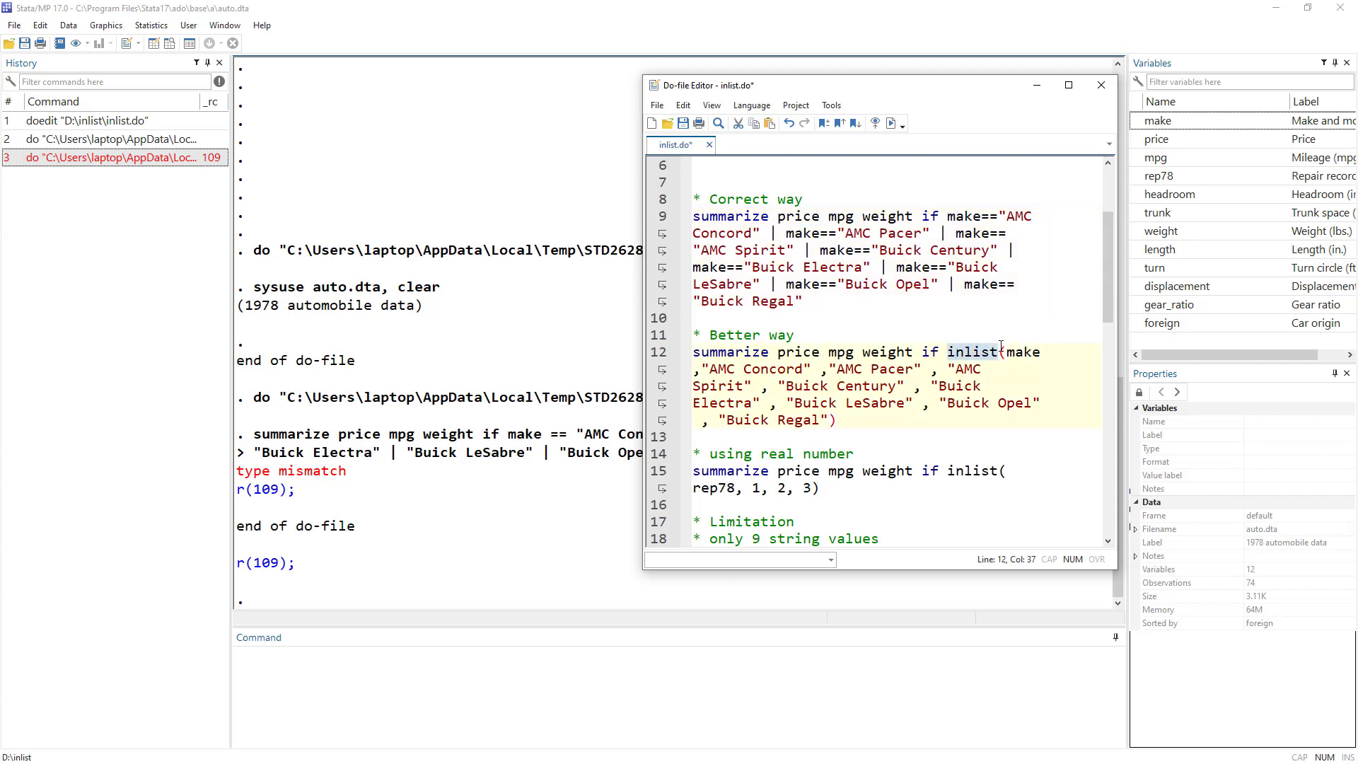
double_click(1019, 352)
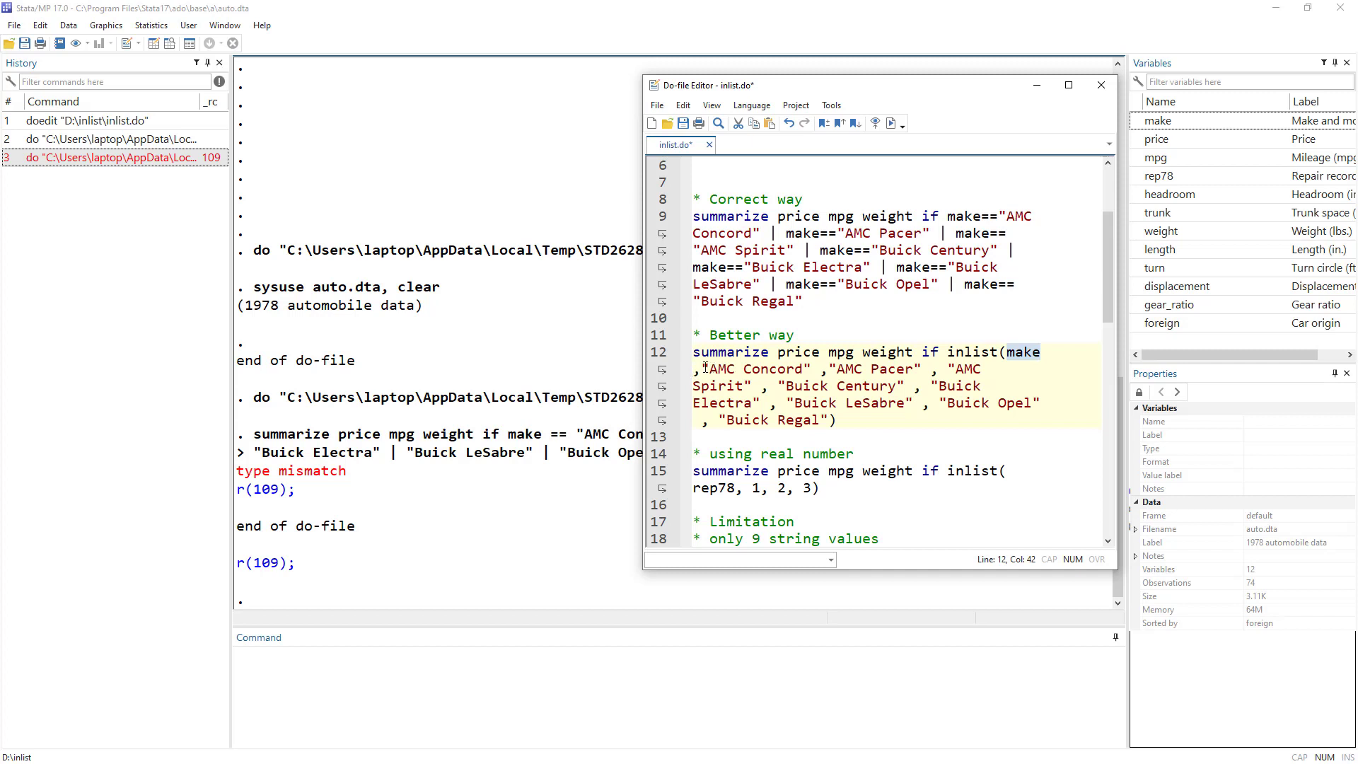
drag(702, 368, 982, 369)
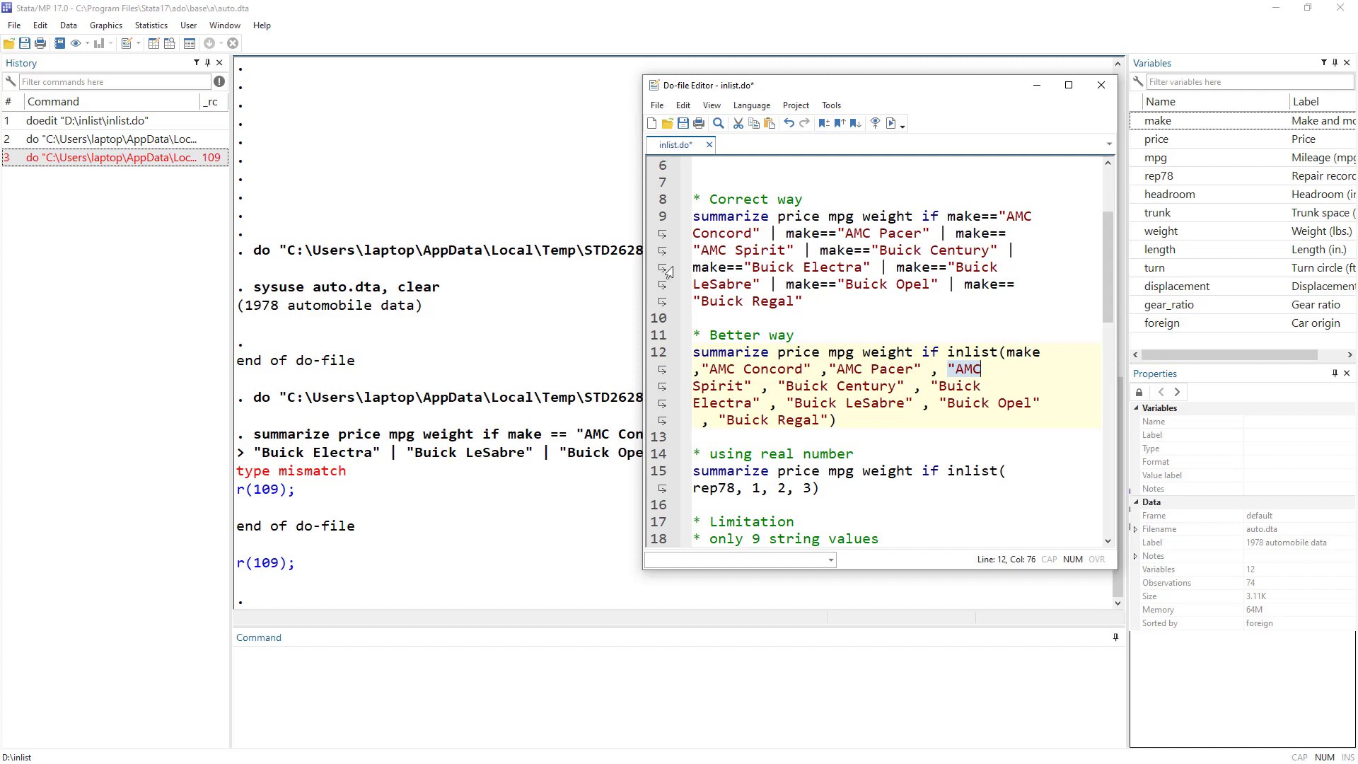
Step: Run the summarize command under "Correct way" and the inlist() version under "Better way" to compare their results
click(654, 216)
click(890, 123)
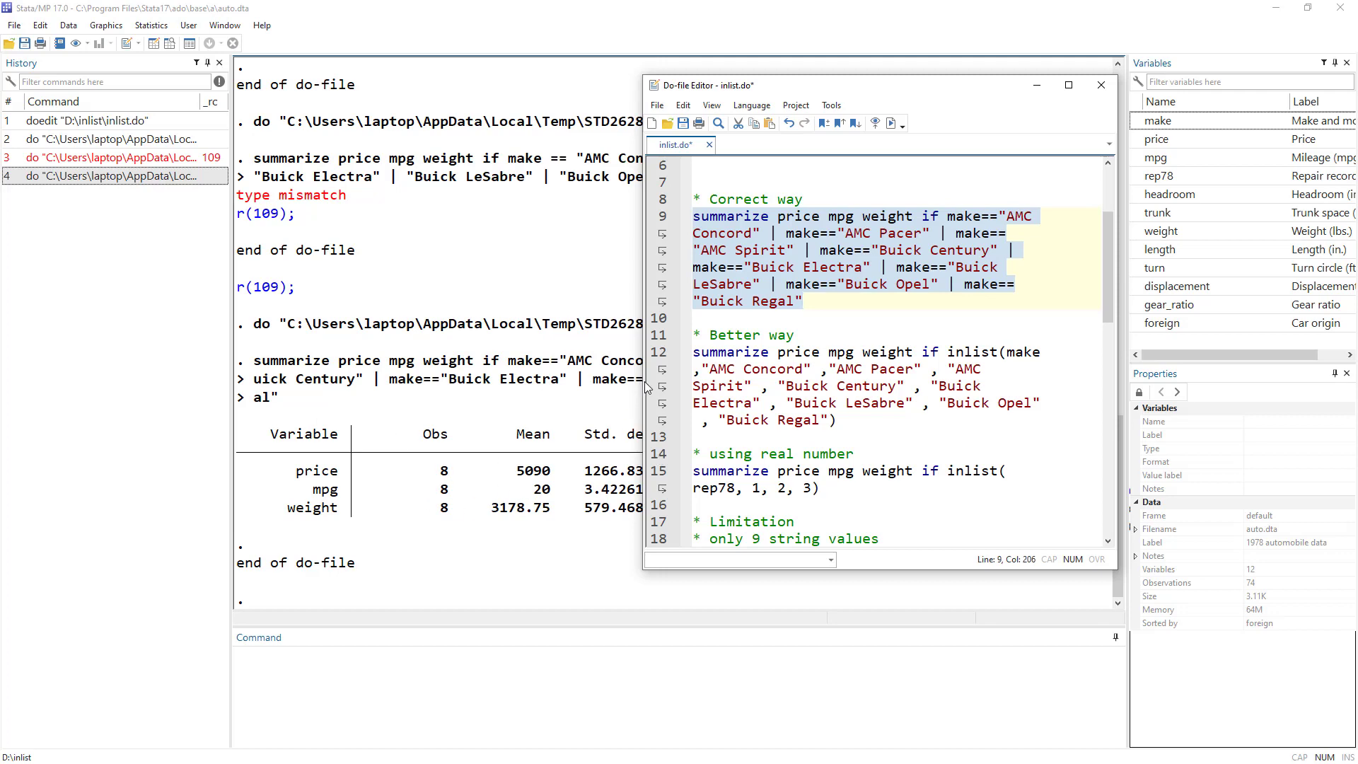
click(654, 352)
click(890, 123)
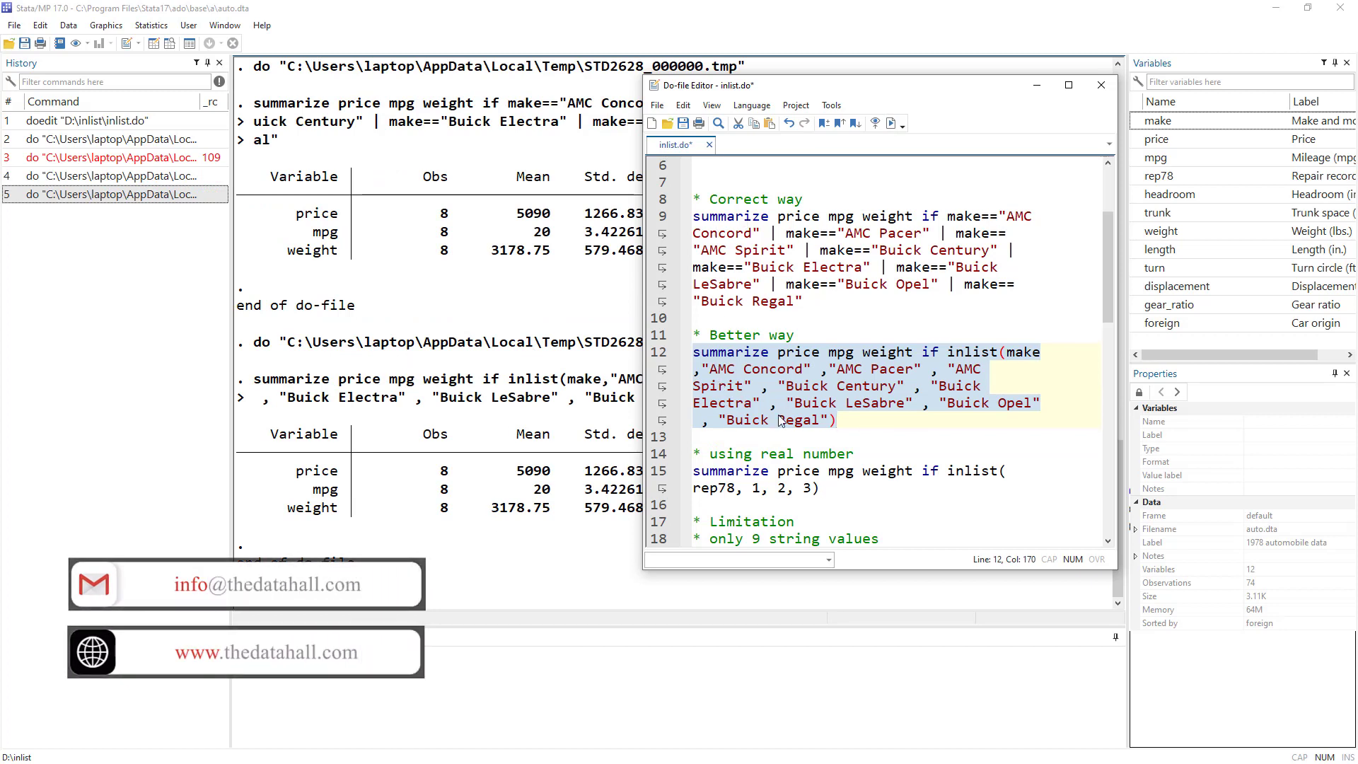
Step: Review the complete inlist() expression for make in the "Better way" command, including its list of car names
click(820, 390)
double_click(872, 387)
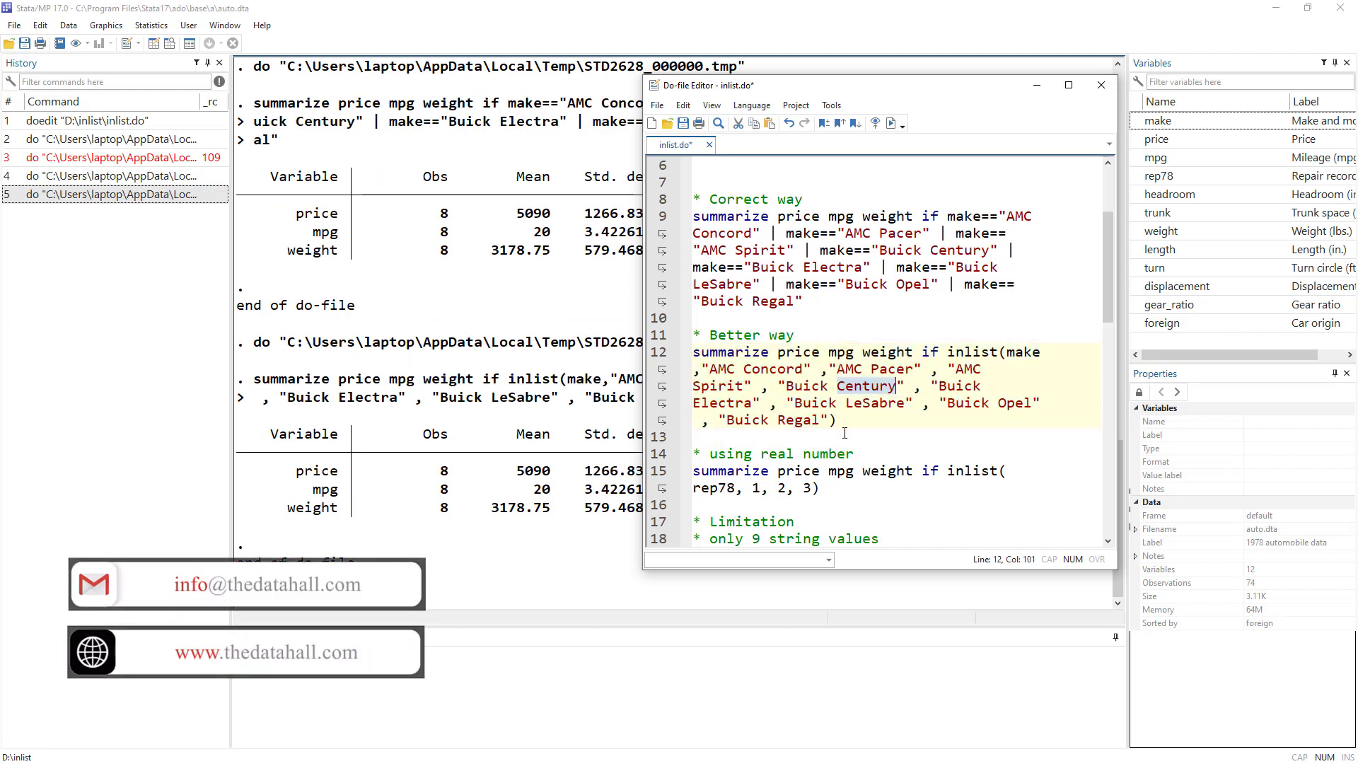
drag(838, 420, 952, 356)
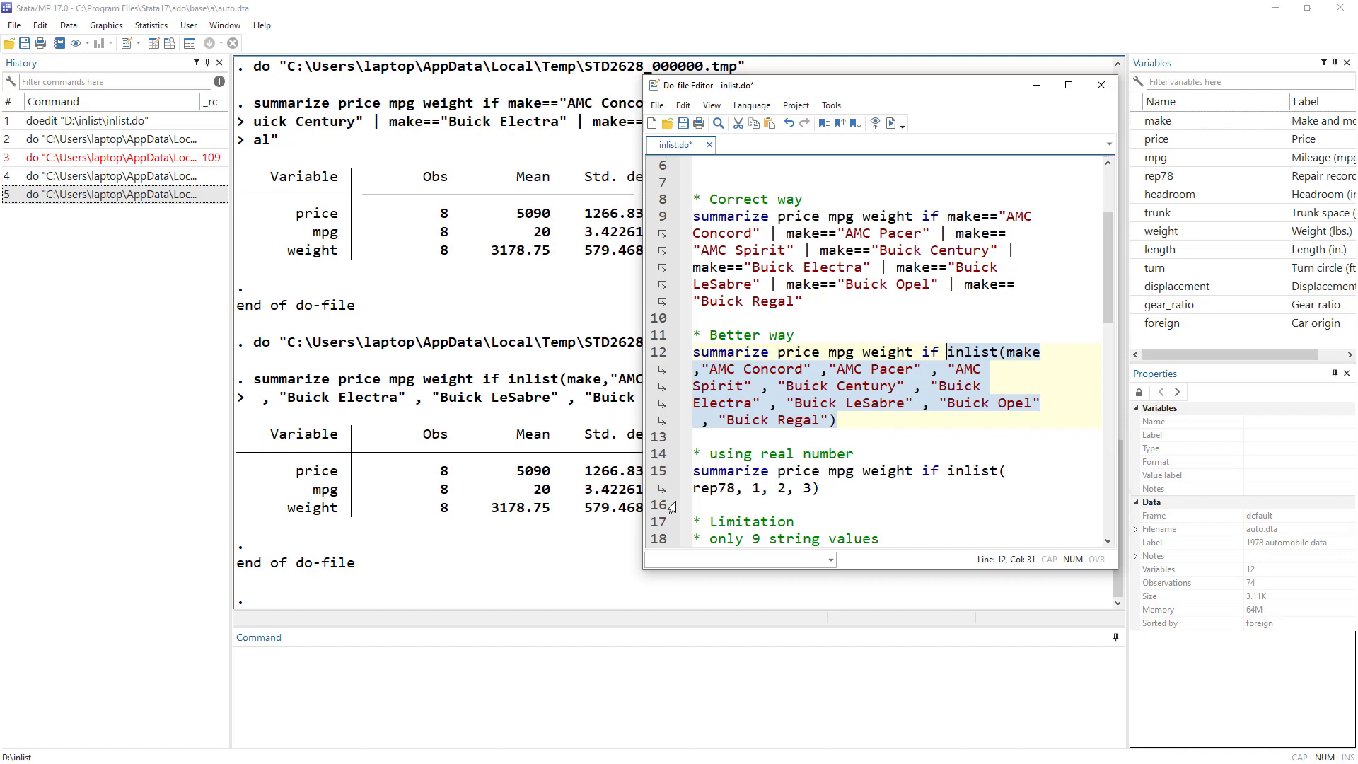
Step: Tabulate rep78 with the command tab rep78 and review its repair record categories
scroll(712, 464, down, 1)
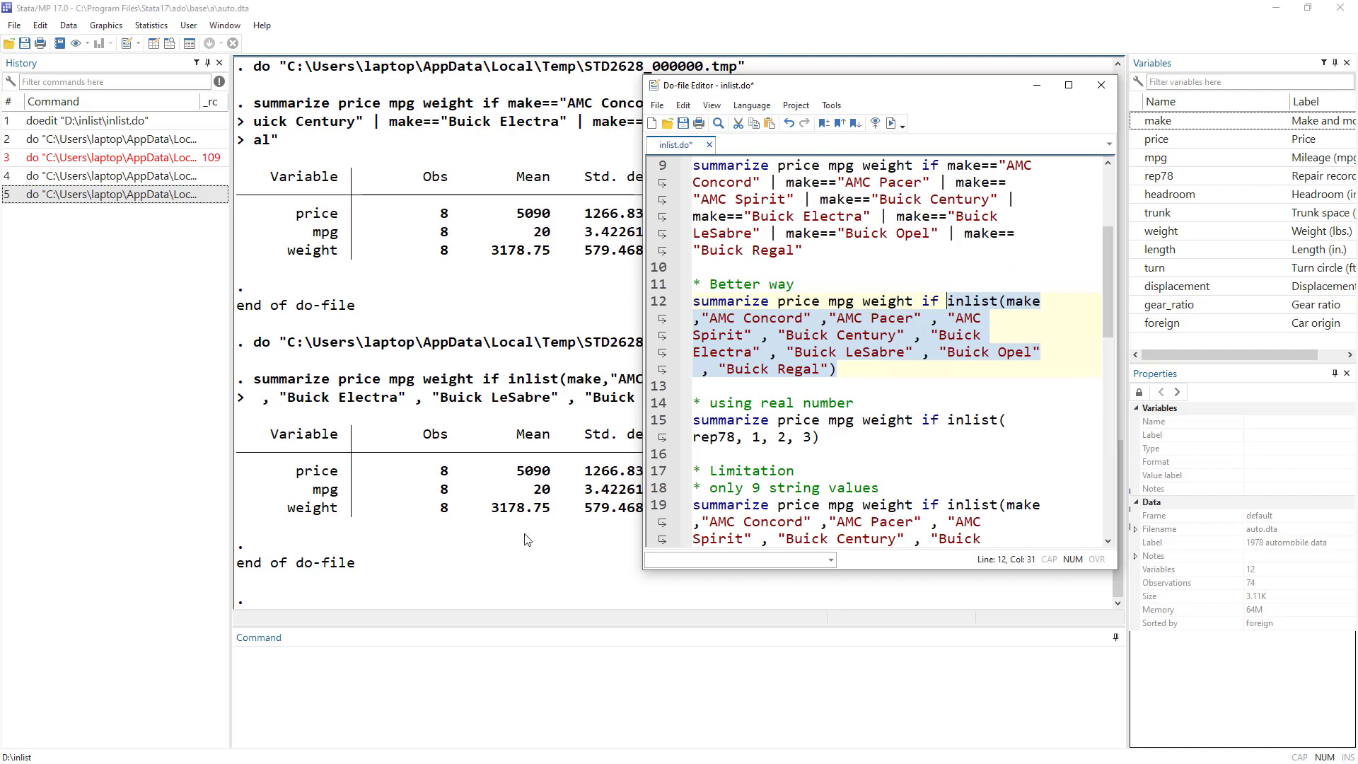
click(423, 692)
text(ta)
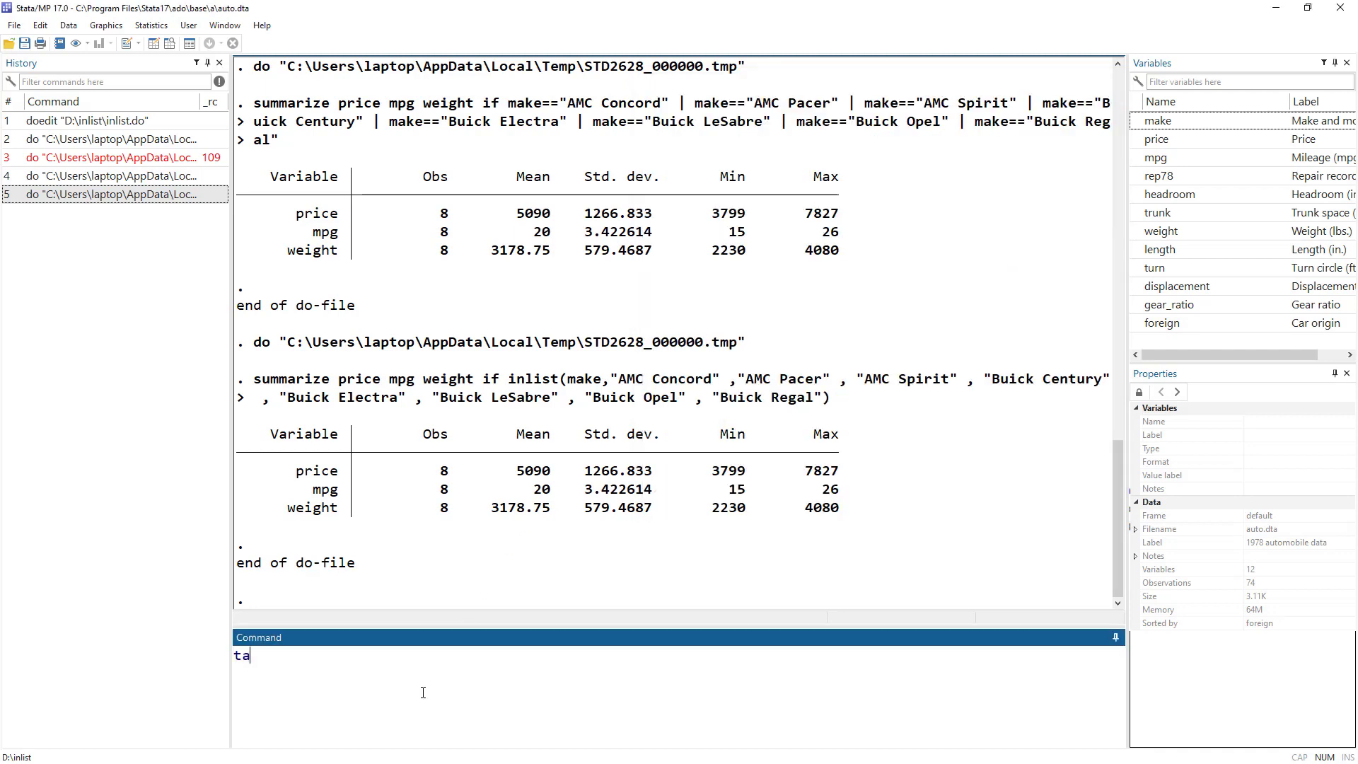
text(b rep78)
key(Return)
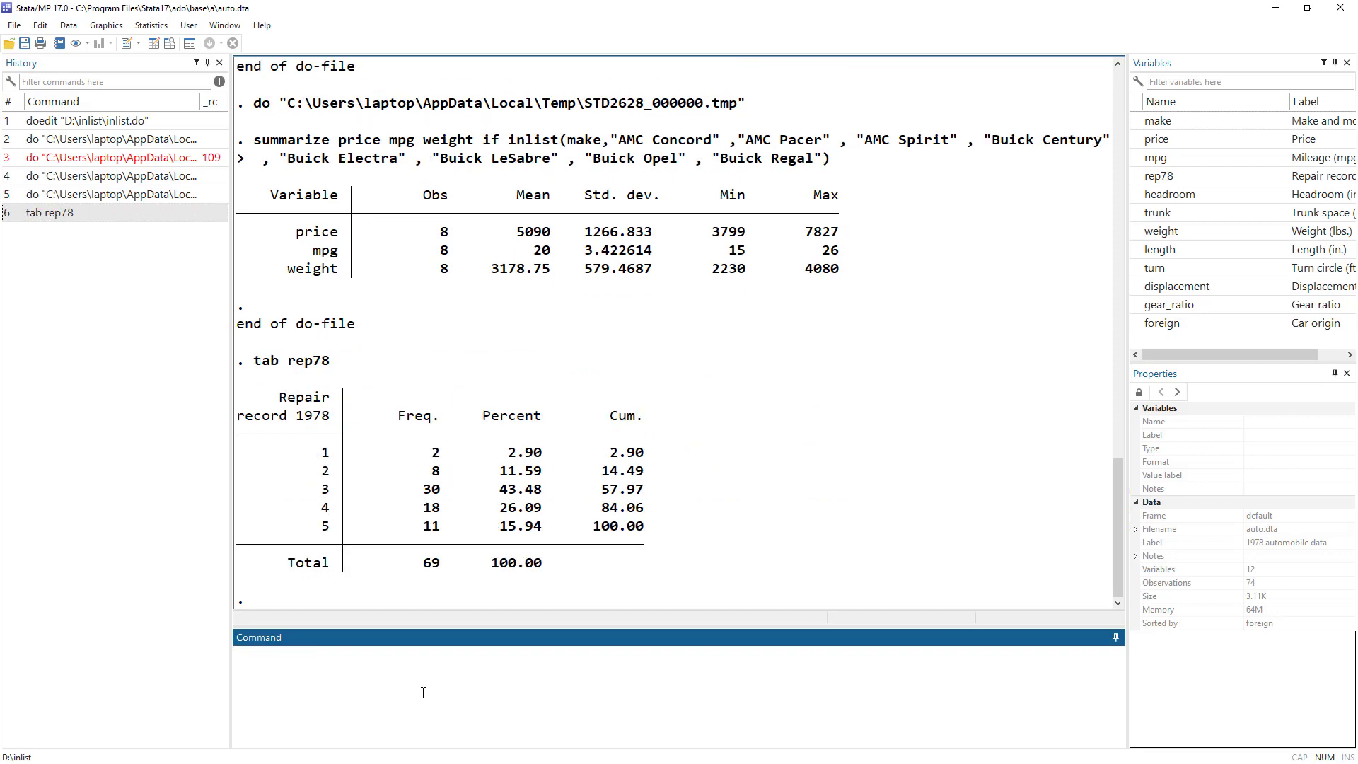
drag(322, 447, 338, 534)
Step: Examine the summarize command under "using real number" in the do-file, checking the rep78 variable and the values 1, 2 and 3
key(alt+Tab)
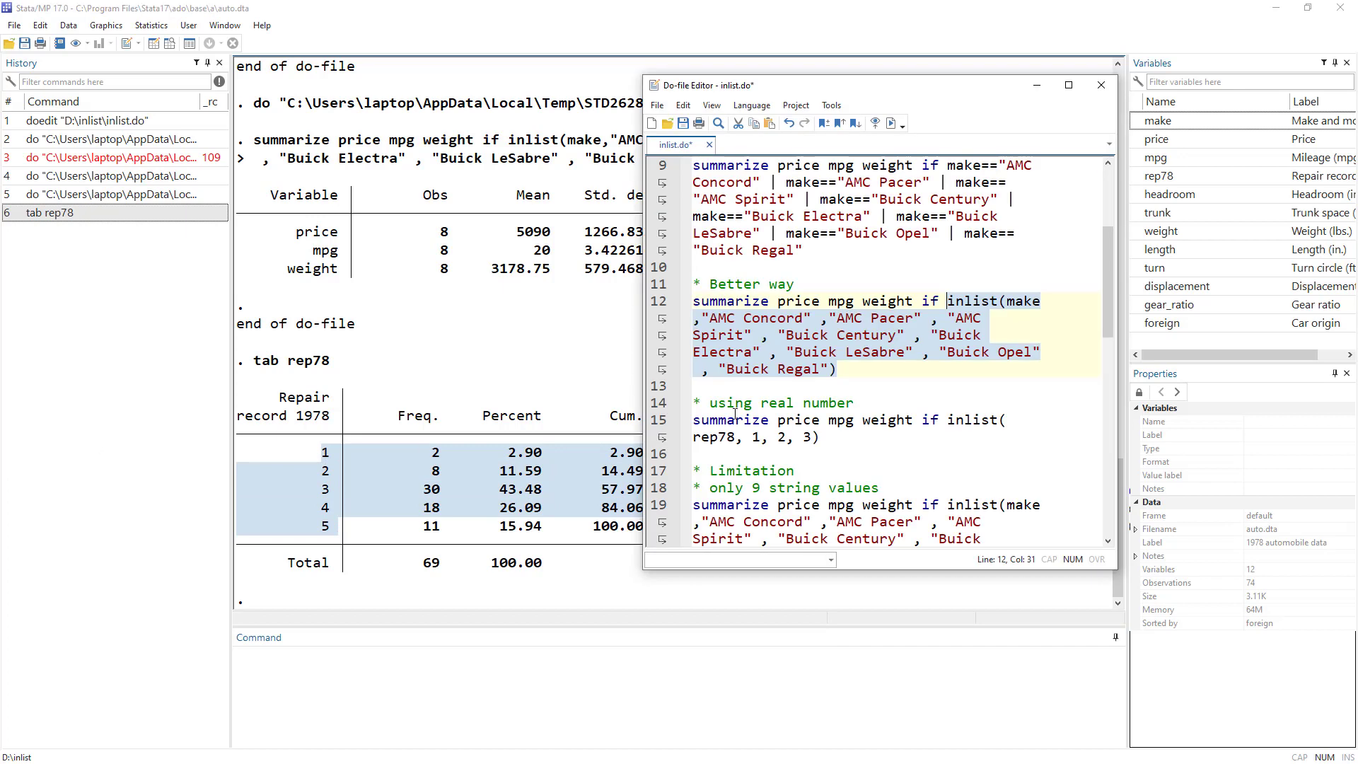
double_click(762, 420)
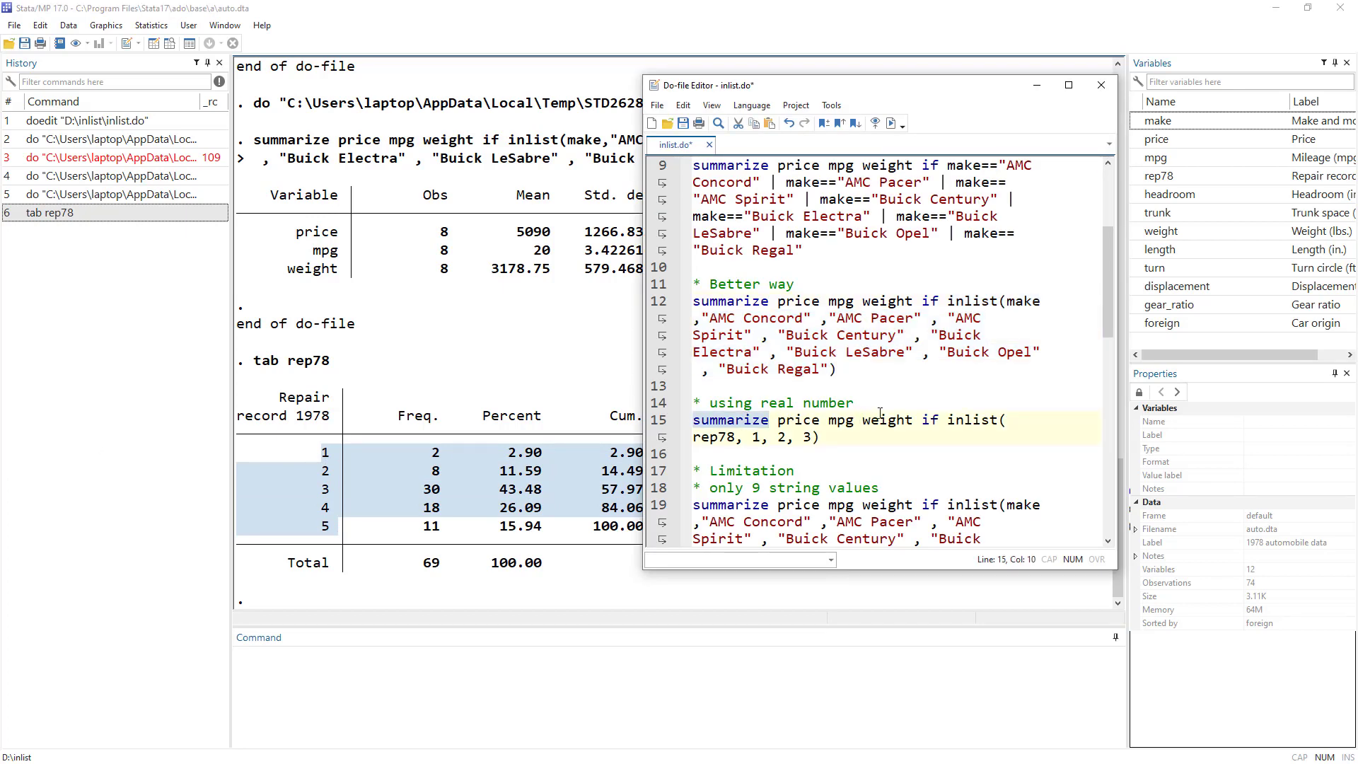
double_click(974, 423)
double_click(715, 437)
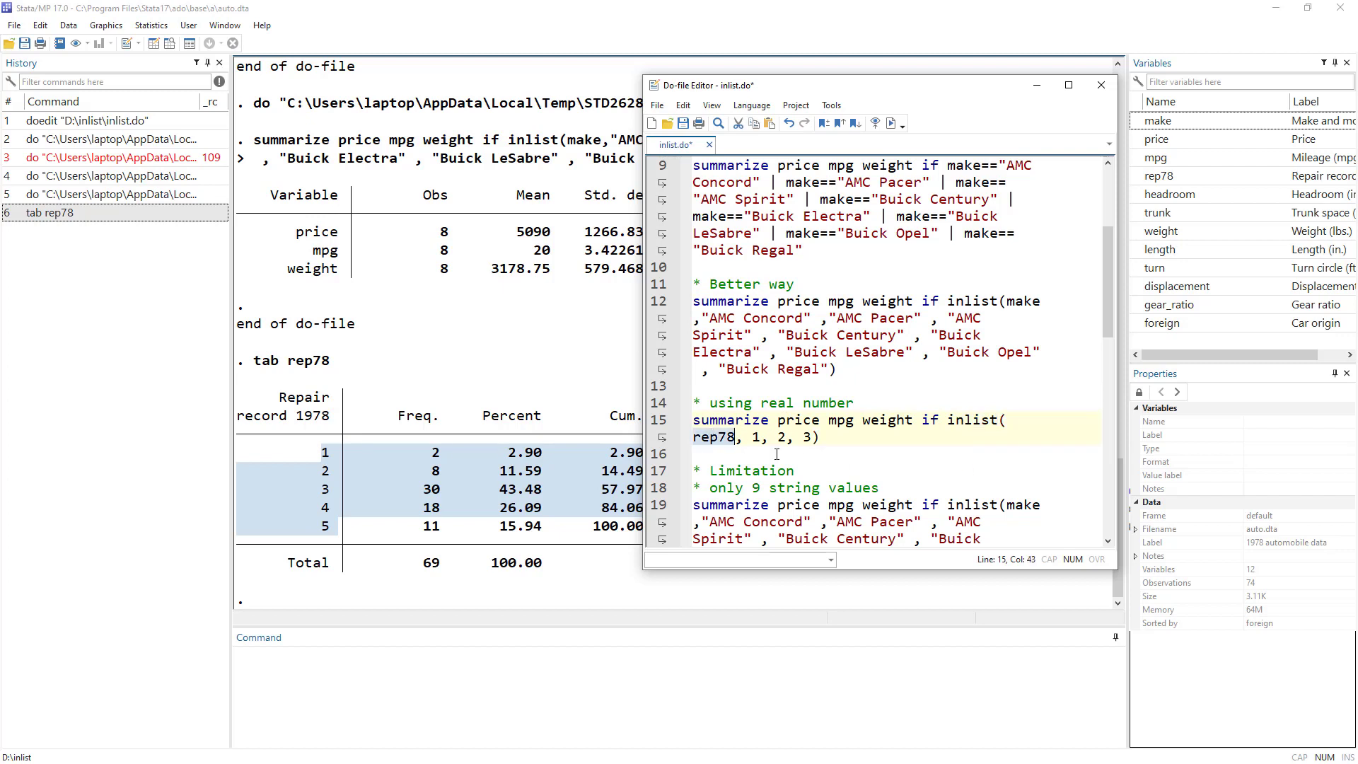
double_click(756, 437)
double_click(782, 436)
double_click(807, 436)
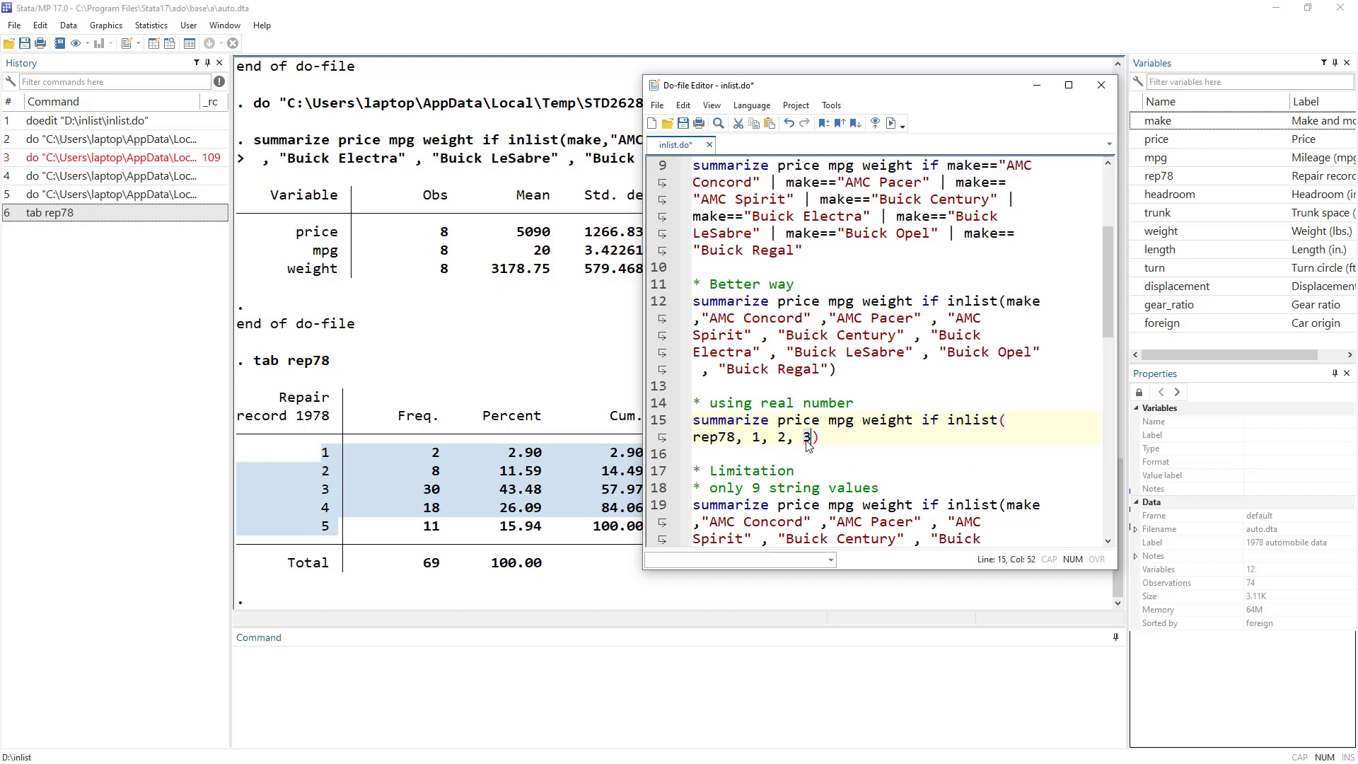
Step: Review how inlist(rep78, 1, 2, 3) is built under "using real number": function name, variable, unquoted numeric values and closing parenthesis
double_click(970, 422)
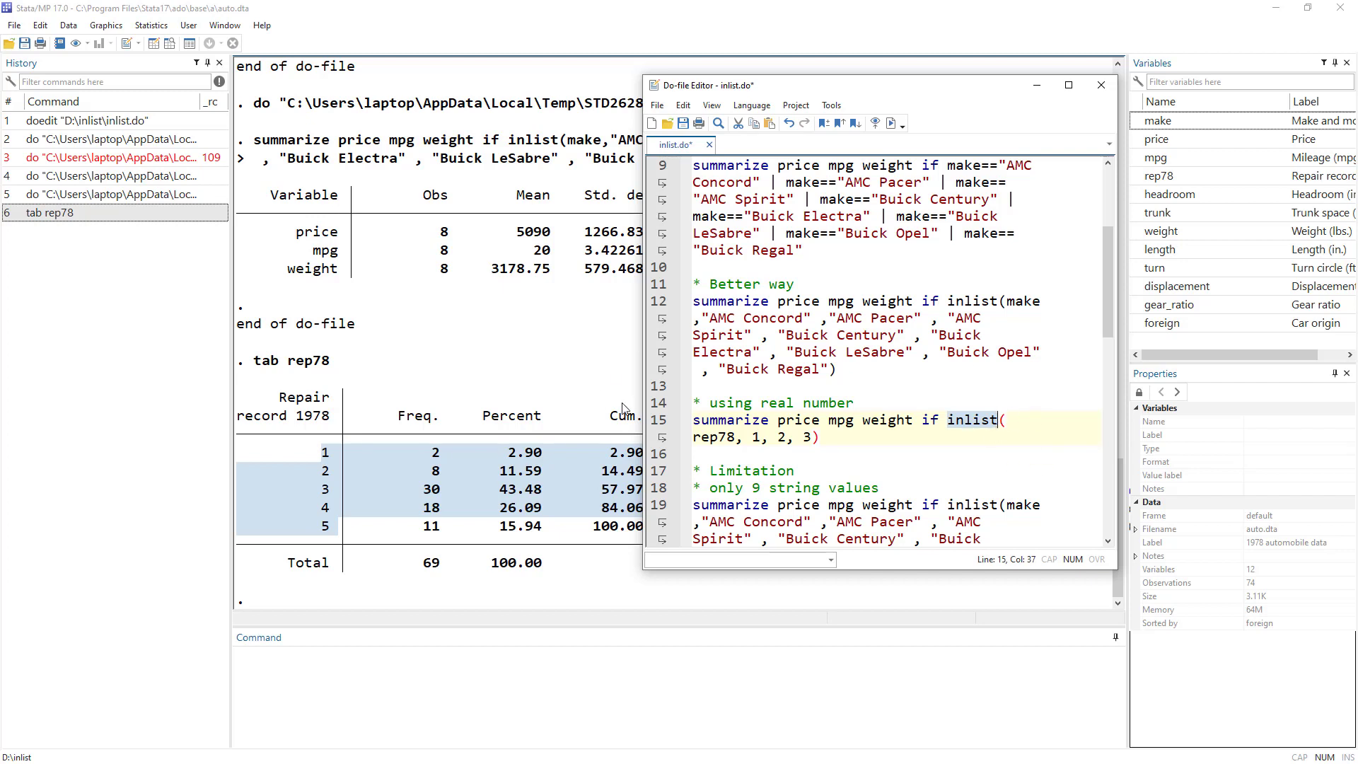
double_click(710, 438)
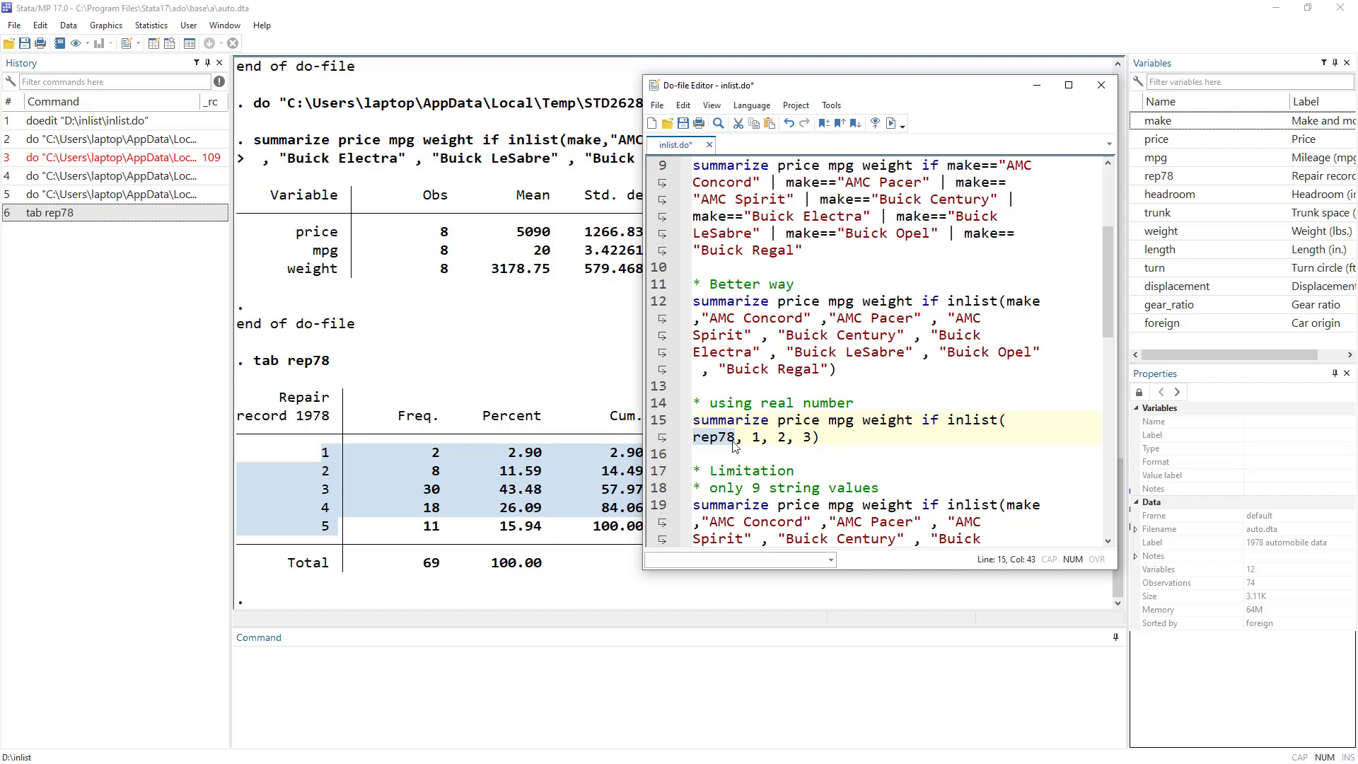
key(Right)
key(Right)
key(Right)
key(Right)
key(Right)
key(Right)
key(Right)
key(Right)
key(Right)
key(Right)
key(shift+Left)
drag(753, 439, 811, 444)
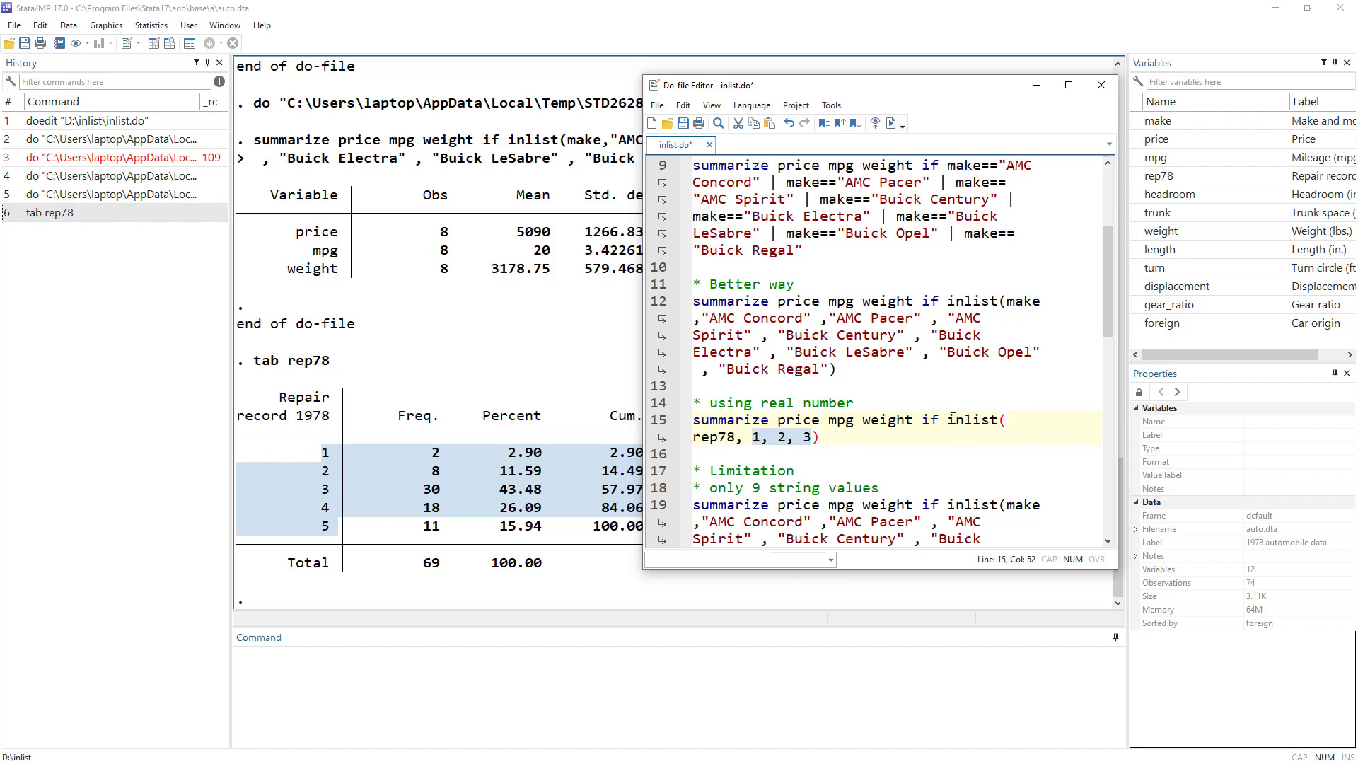
drag(948, 420, 958, 439)
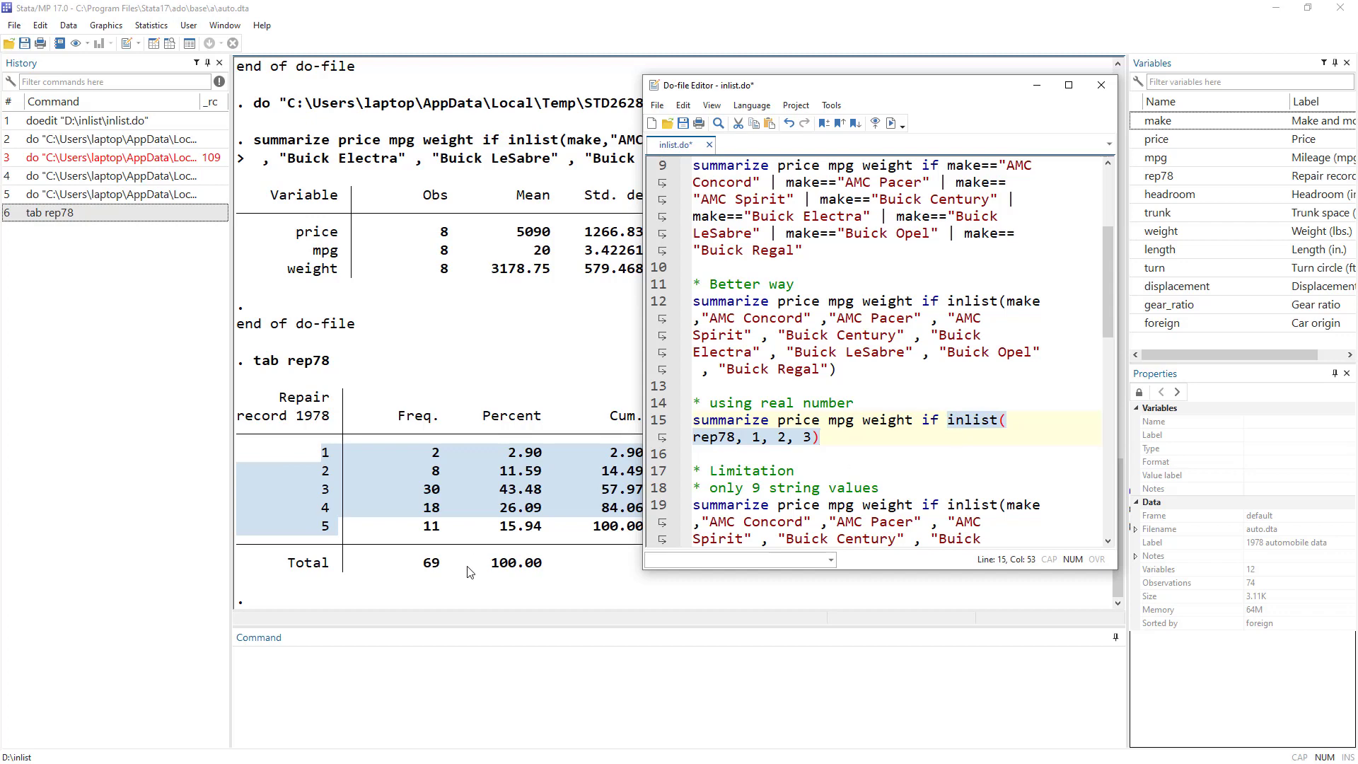
Step: Open the Stata help entry for inlist with the command help inlist and bring its viewer window into position
click(497, 700)
text(help inlit)
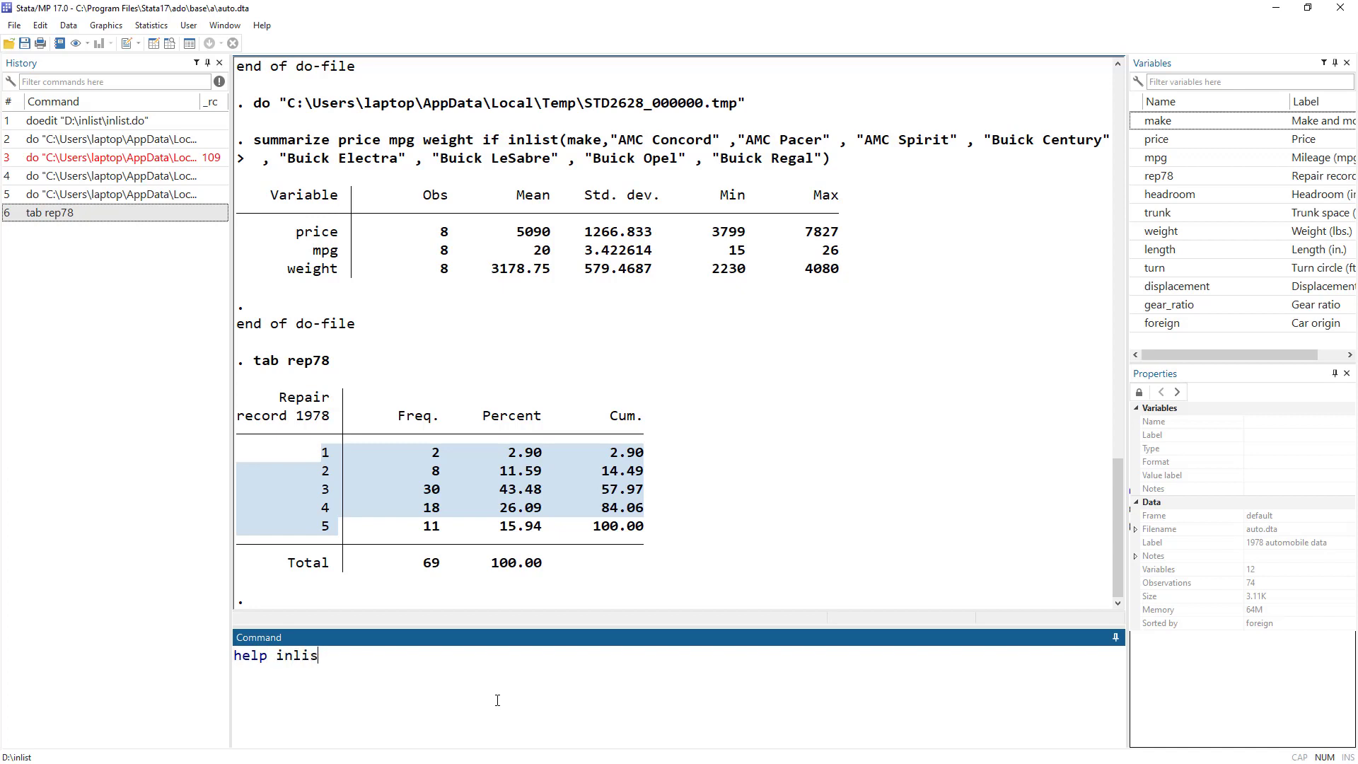
text(t)
key(Return)
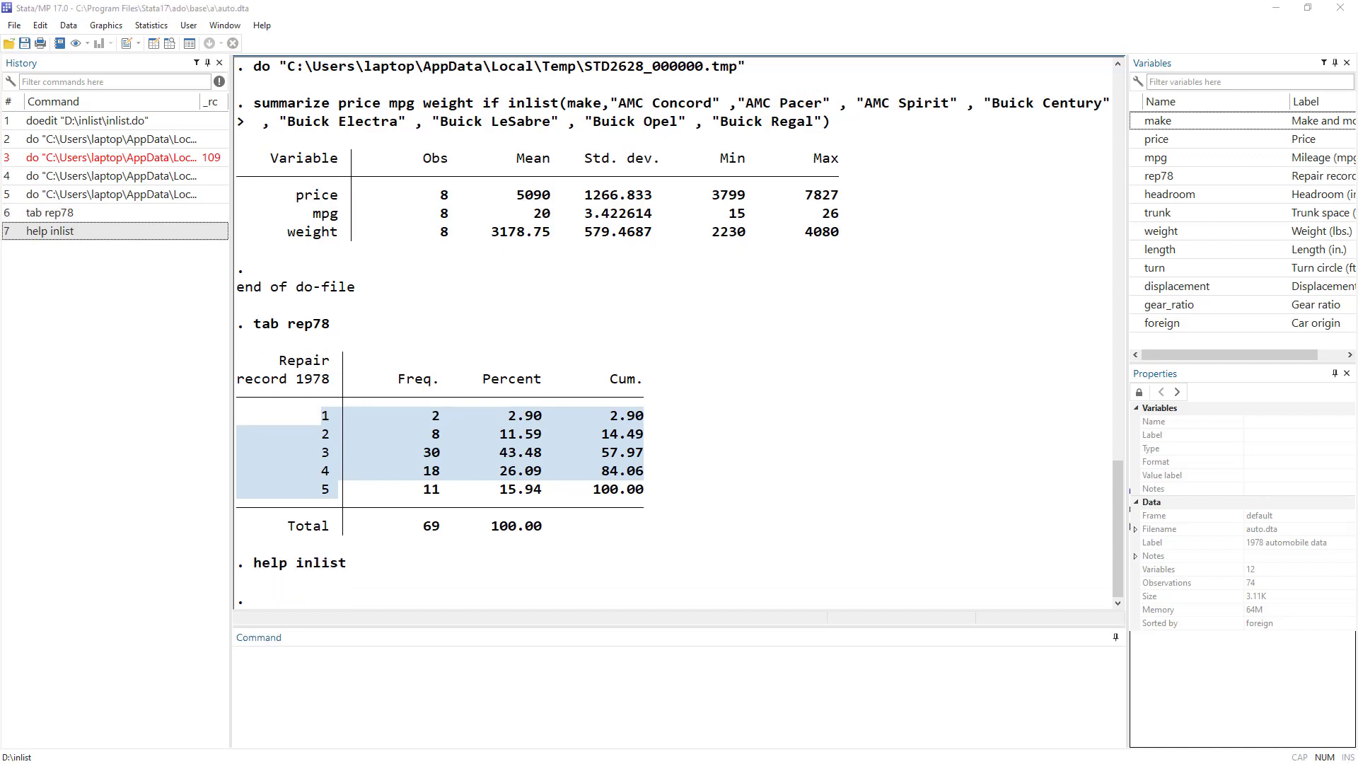
drag(398, 52, 558, 67)
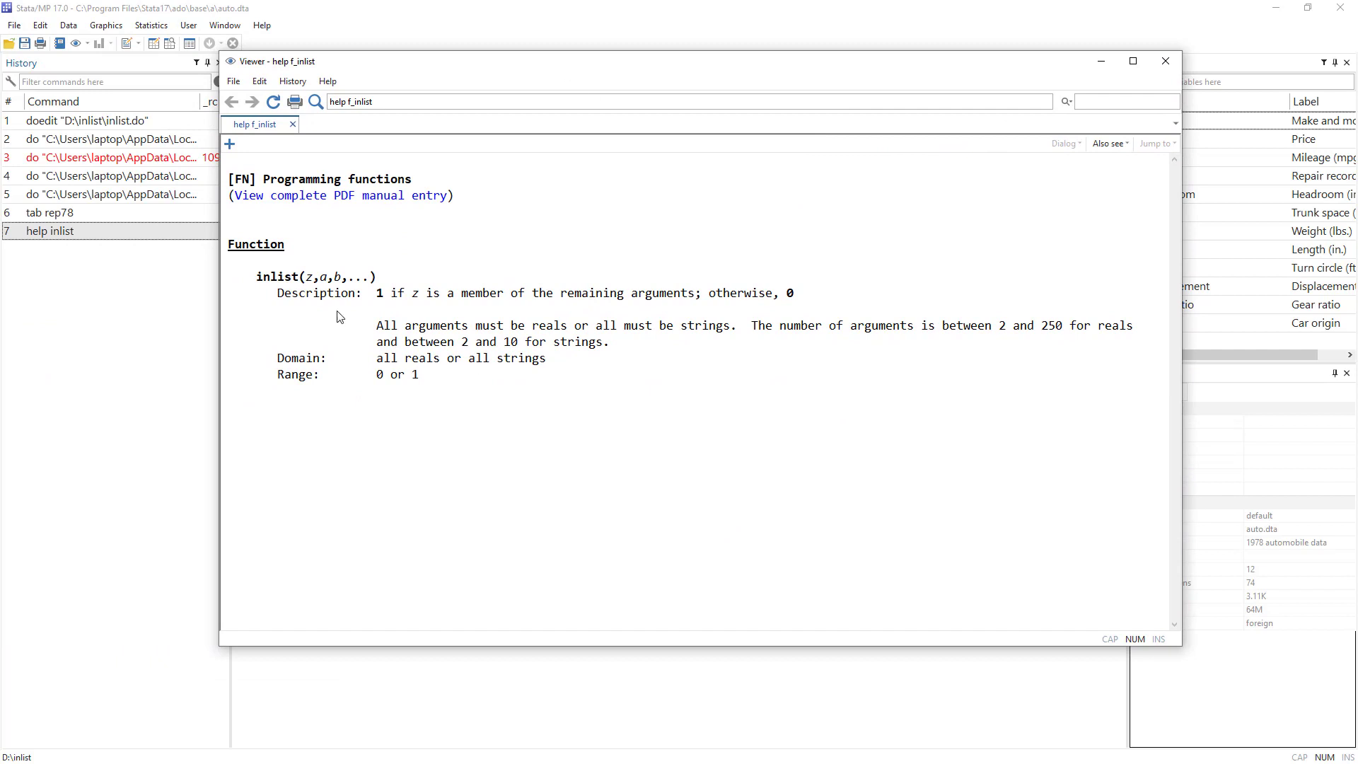
Step: Read the inlist(z,a,b,...) help entry: its syntax, description and the argument limits for strings and reals
drag(258, 278, 388, 278)
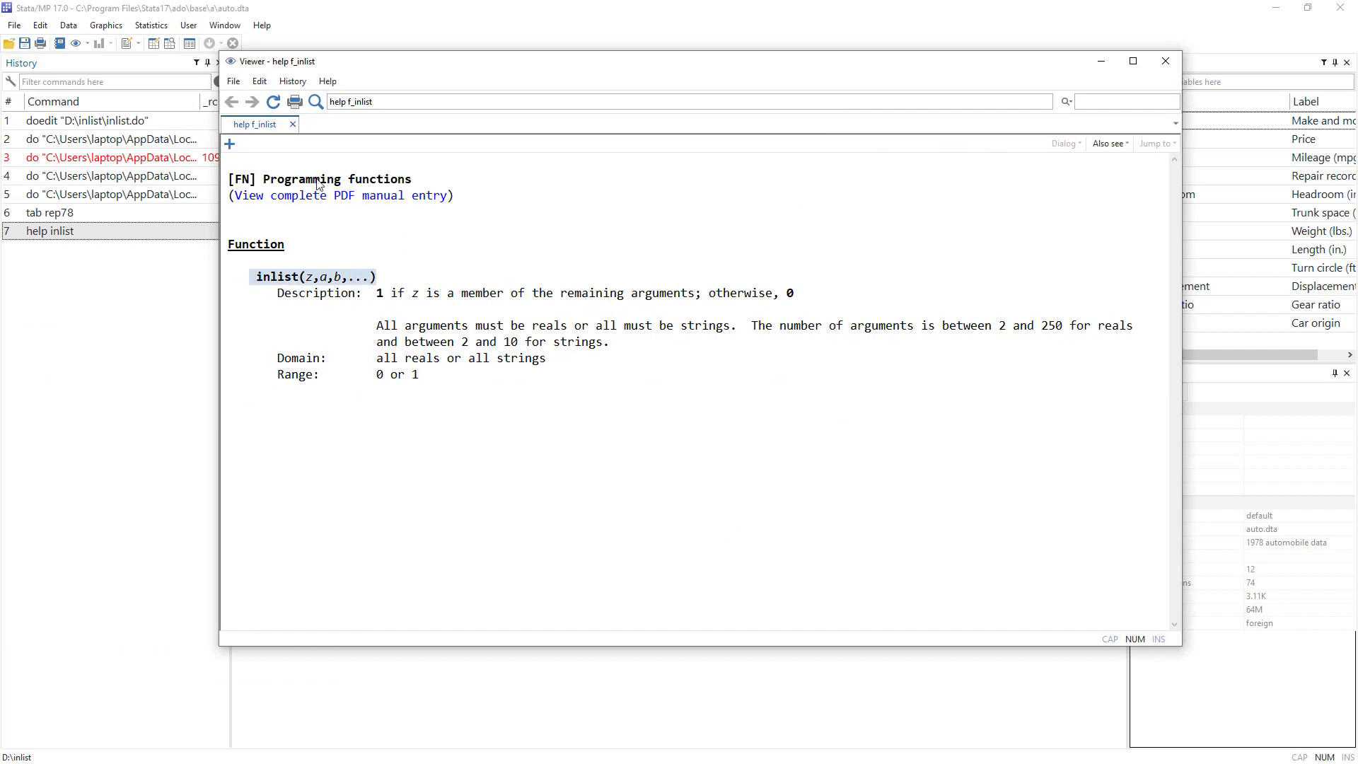
drag(278, 183, 439, 182)
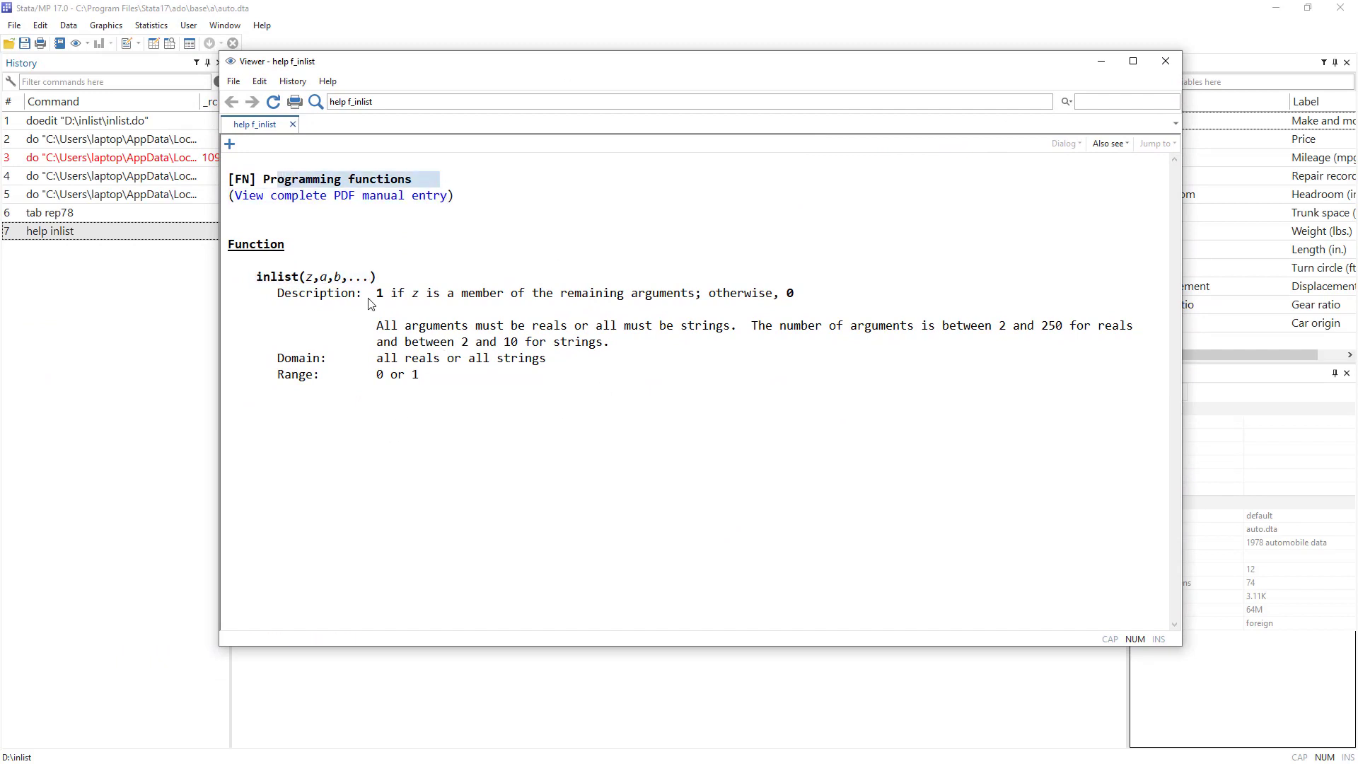
drag(413, 294, 490, 295)
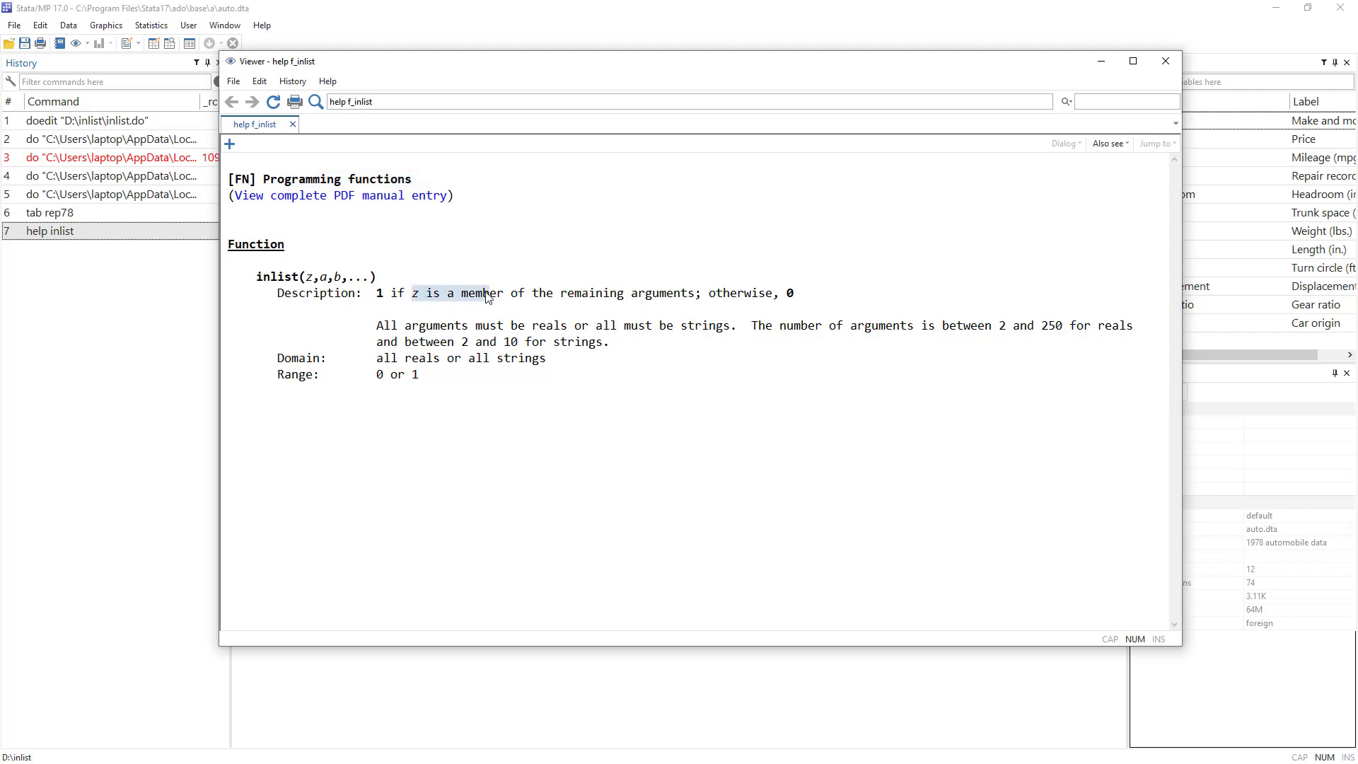
drag(333, 280, 355, 280)
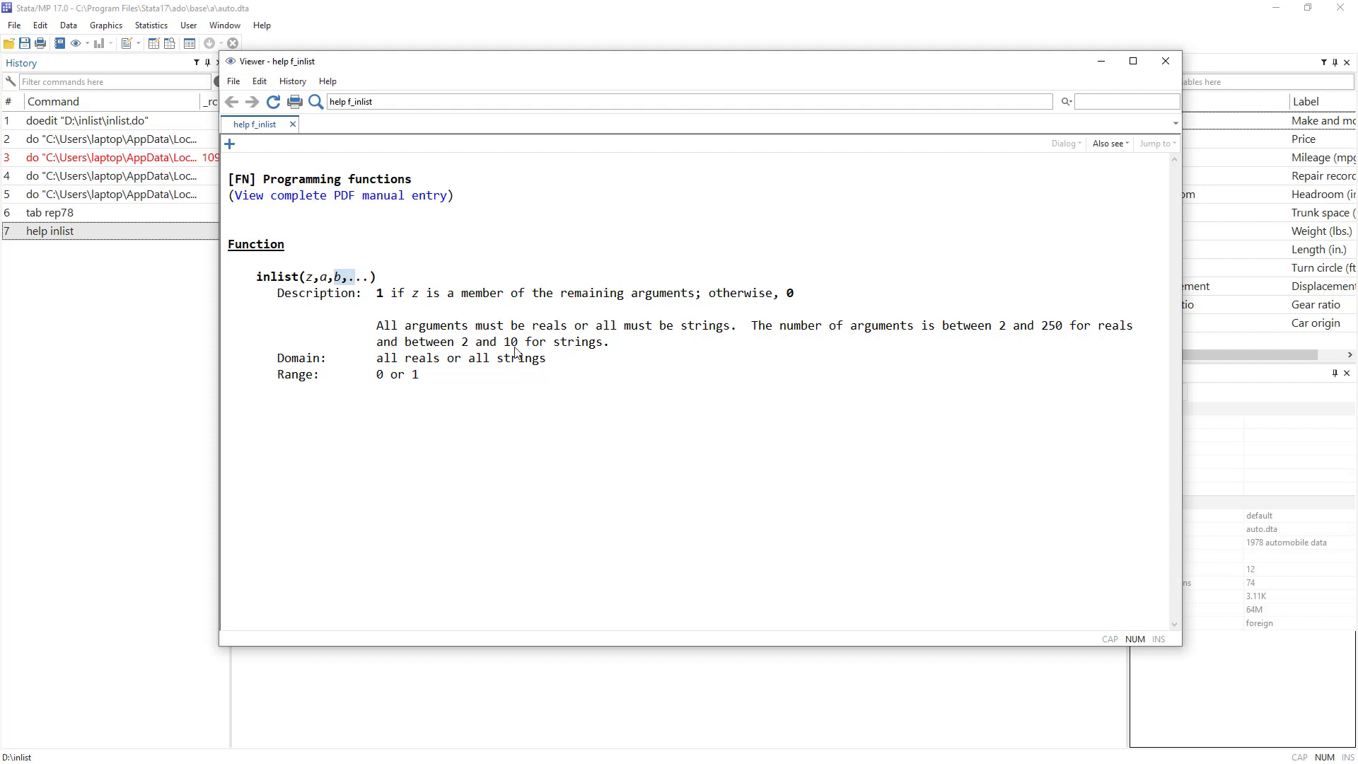
drag(461, 342, 514, 344)
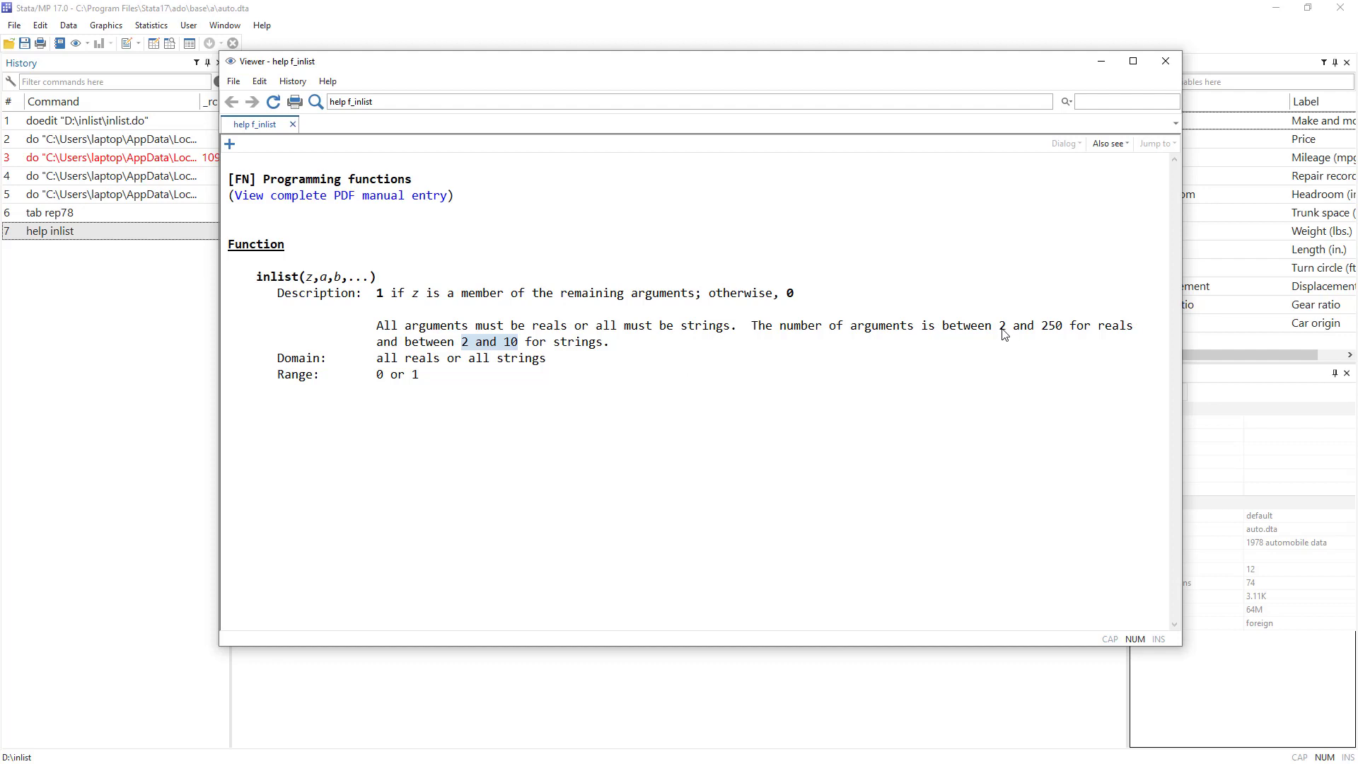
drag(1003, 333, 1066, 332)
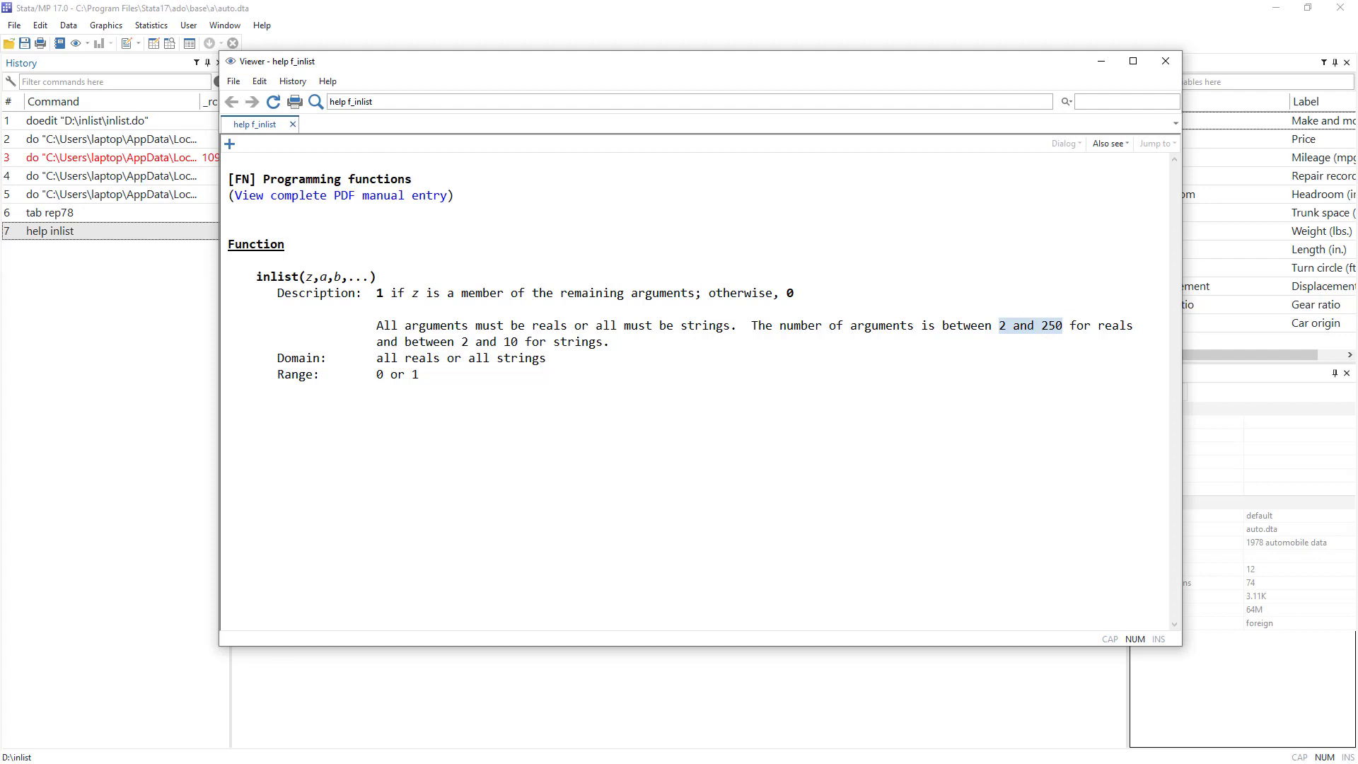
Step: Return to the do-file and review the unquoted values 1, 2 and 3 passed to inlist() for rep78
key(alt+Tab)
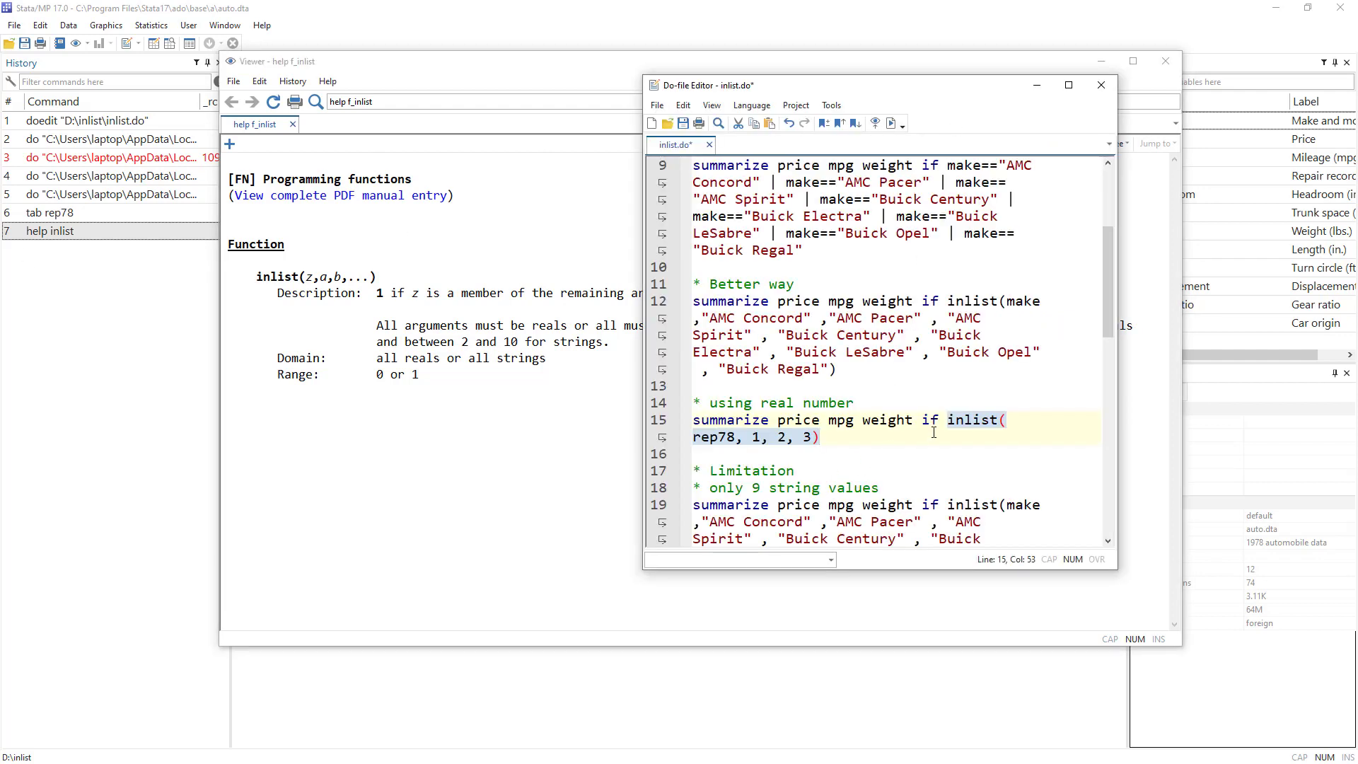
click(741, 438)
click(785, 438)
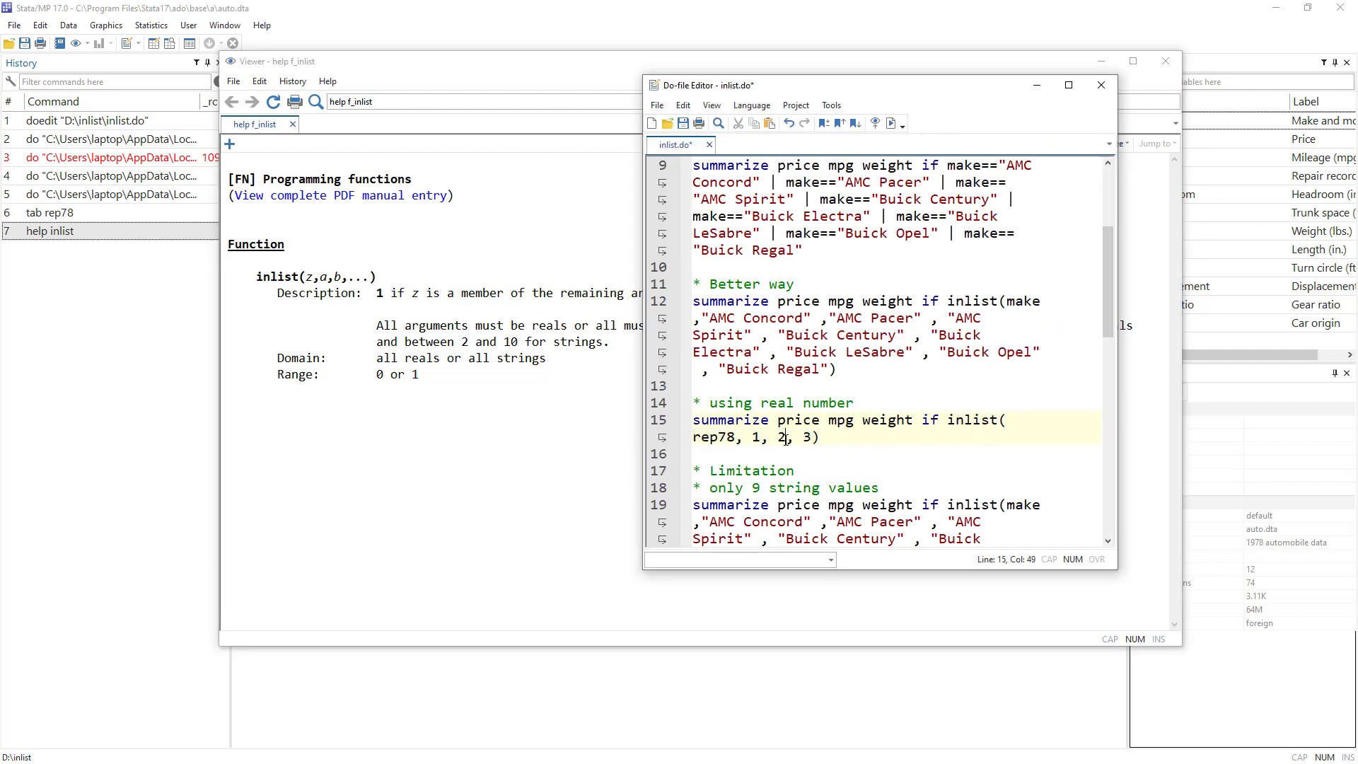
double_click(806, 438)
click(498, 14)
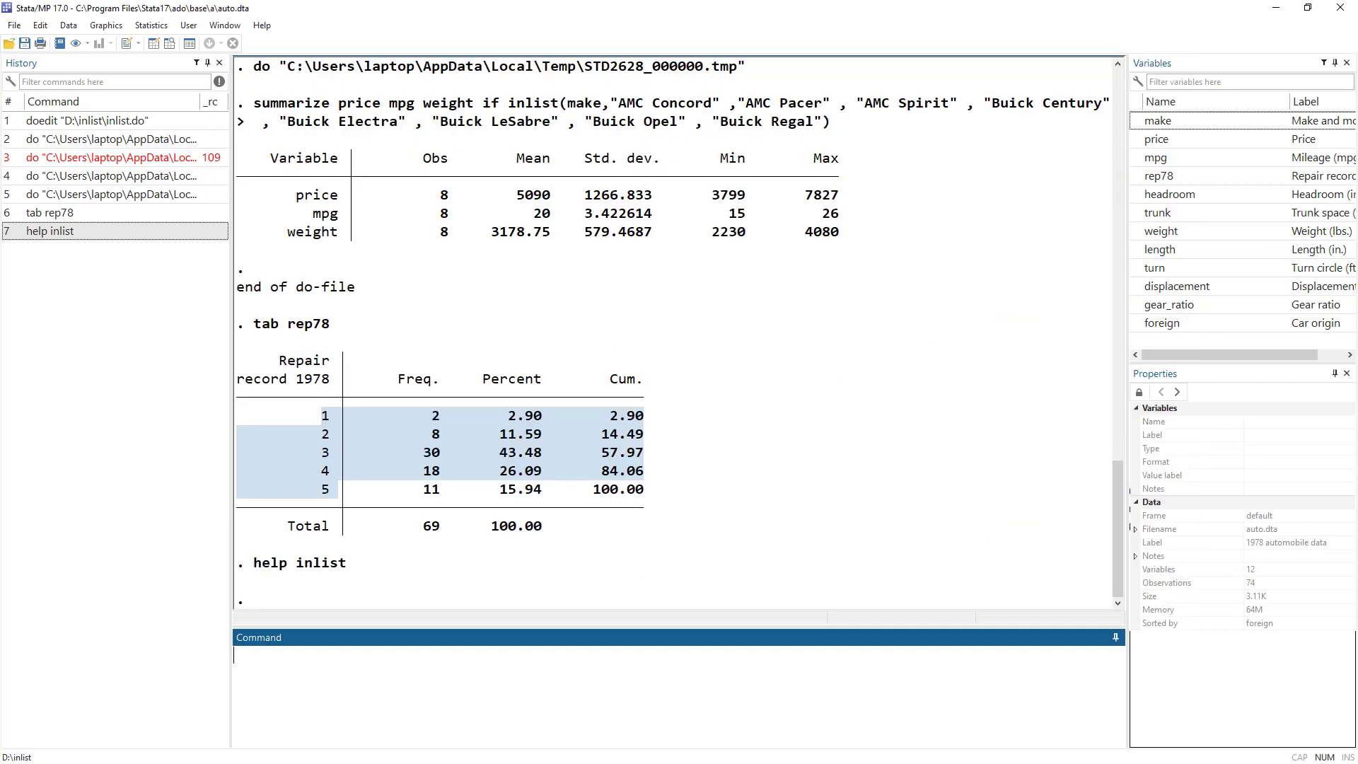
Step: Run only the summarize command under "only 9 string values", whose single inlist() lists the makes from "AMC Concord" to "Cad. Deville"
key(alt+Tab)
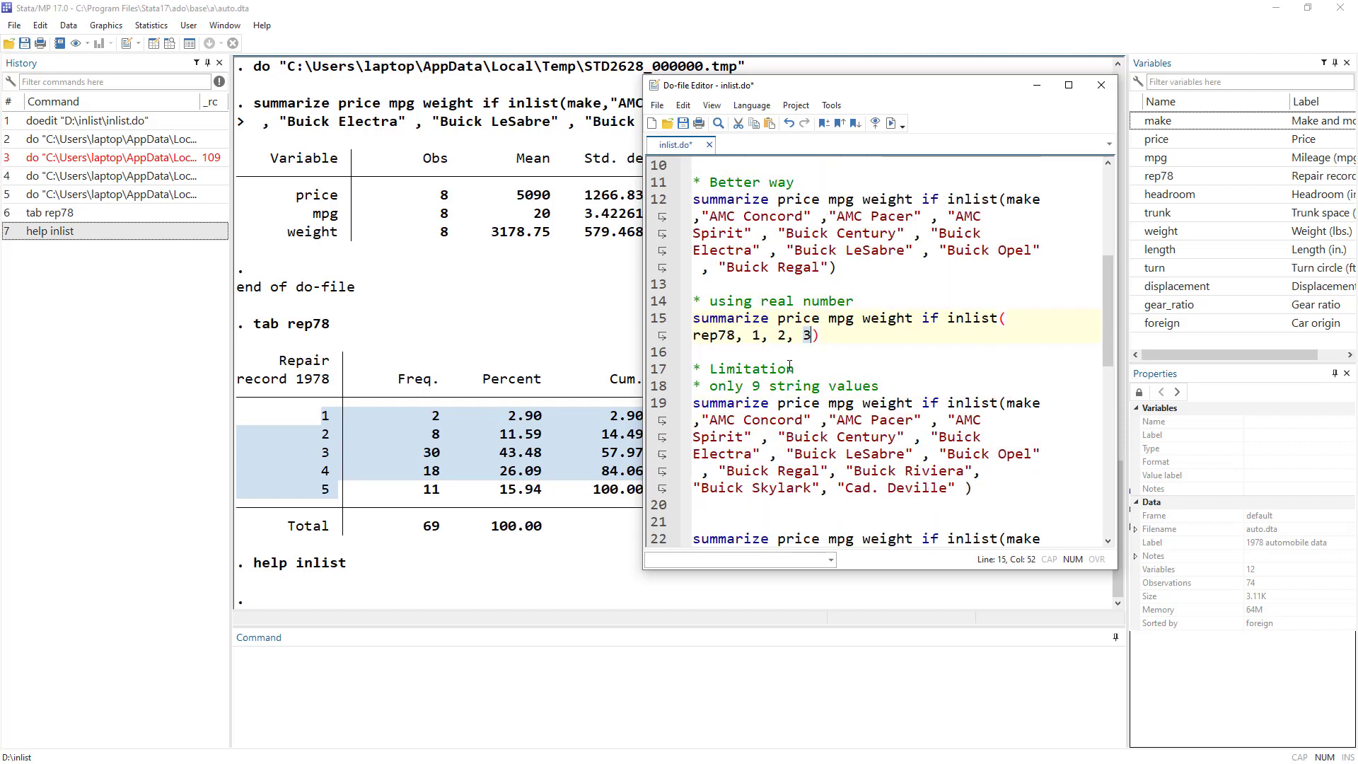
drag(715, 382, 880, 385)
click(809, 439)
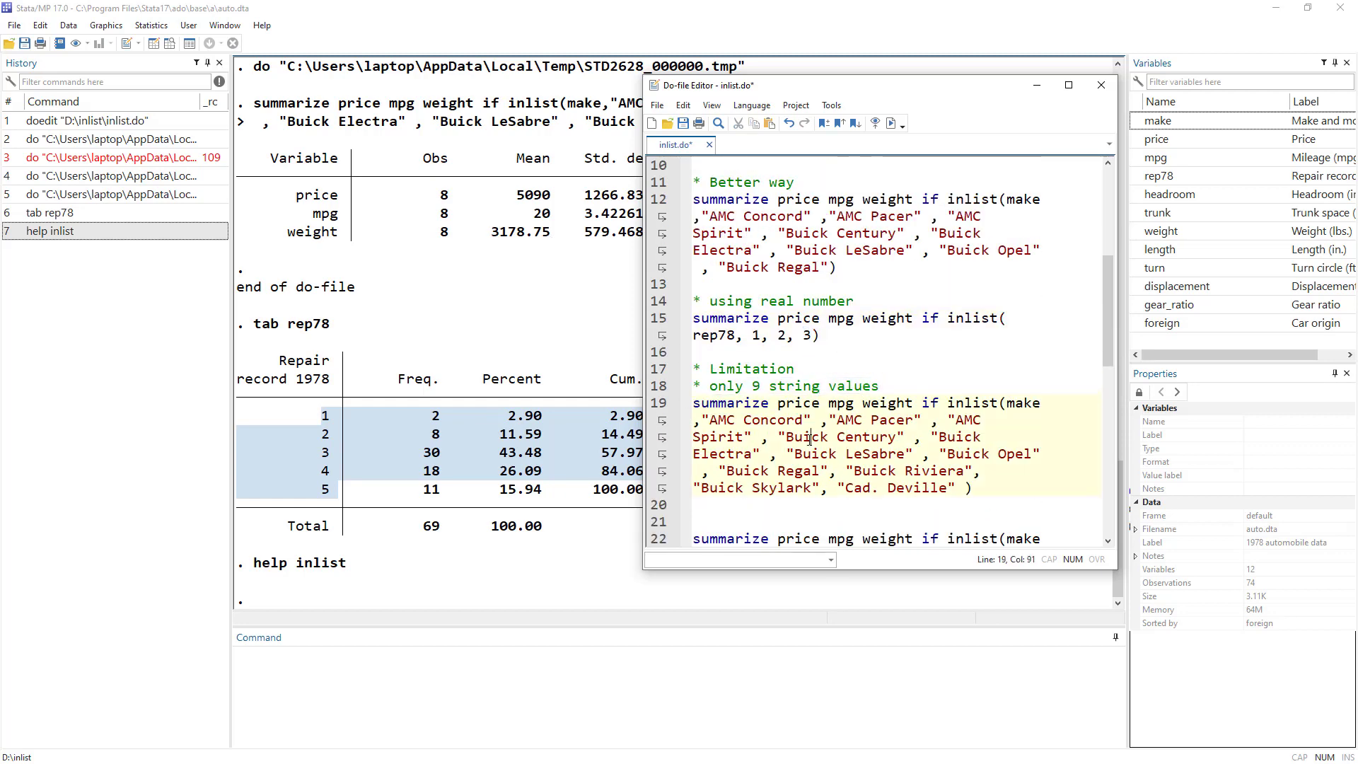
double_click(967, 422)
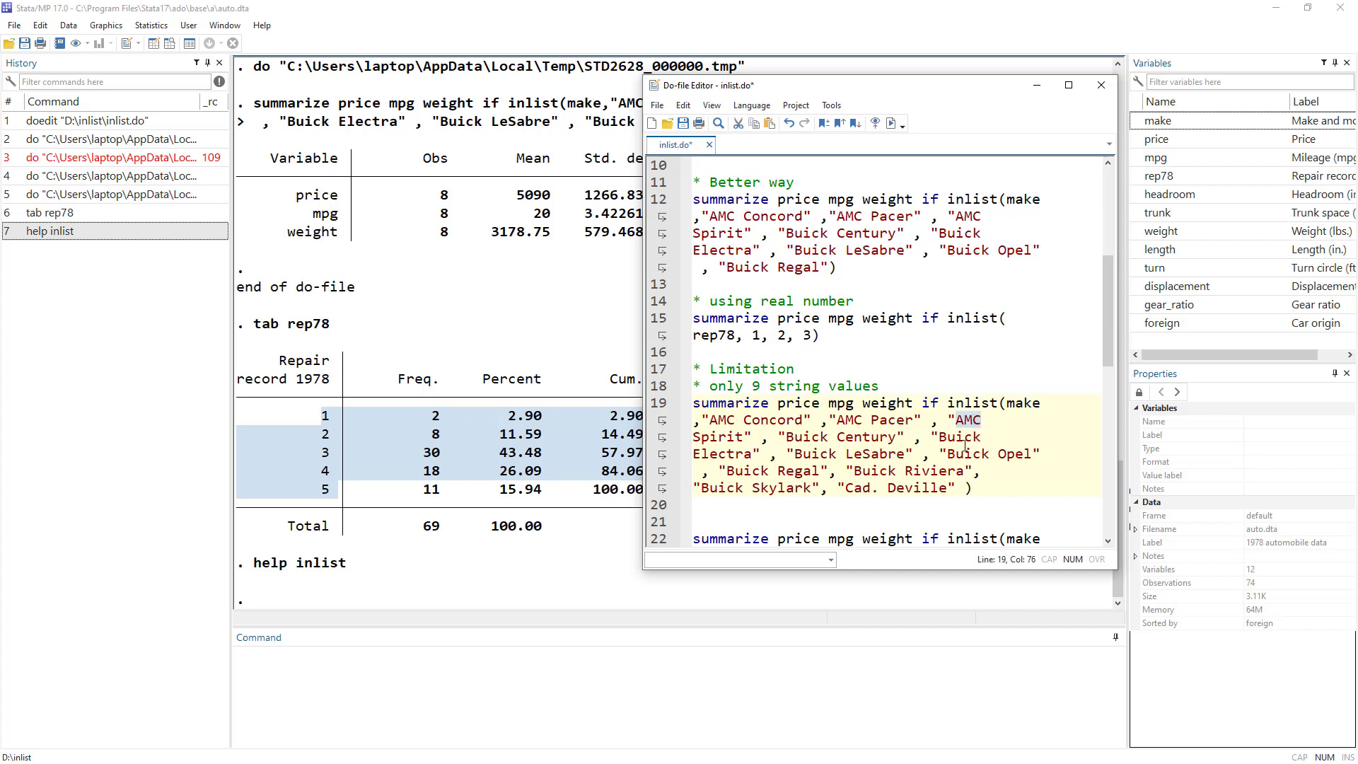
click(771, 423)
scroll(756, 400, down, 1)
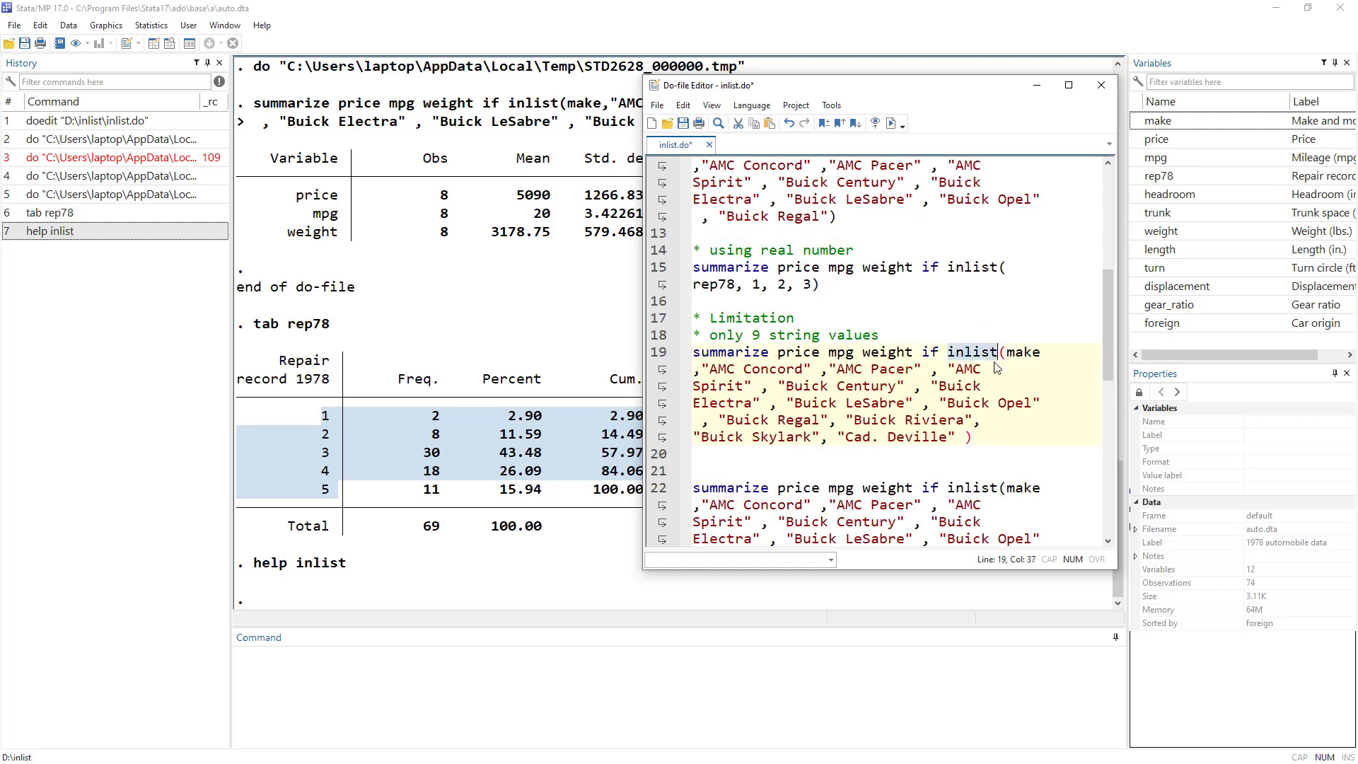
click(654, 352)
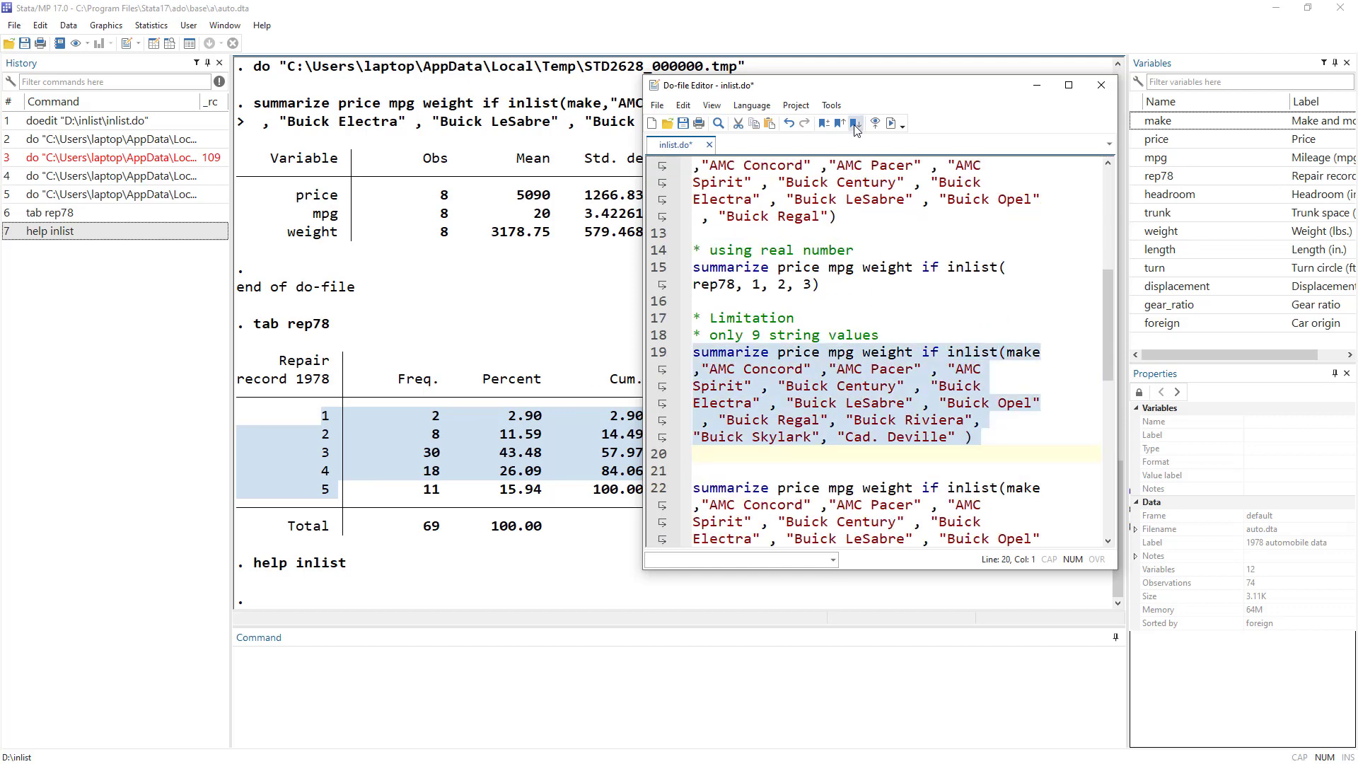
click(890, 123)
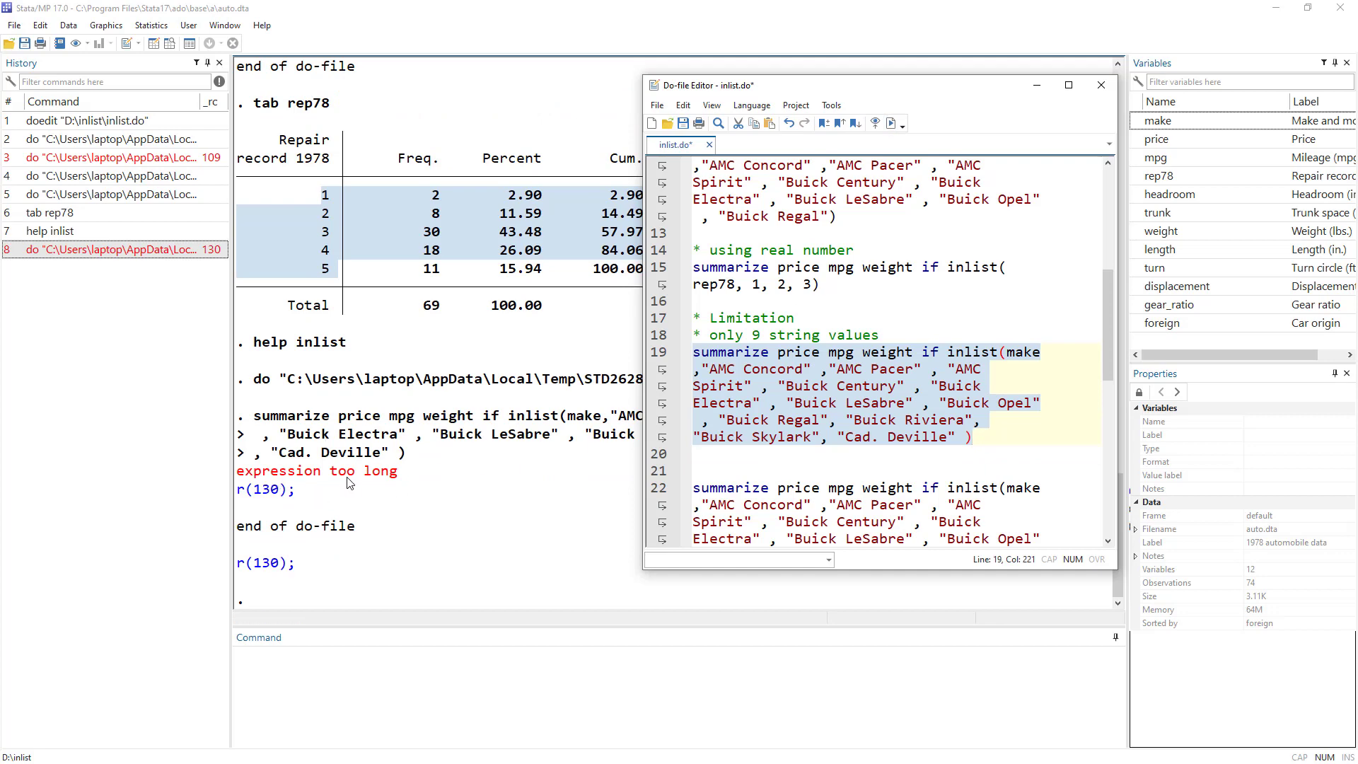
Step: Examine how the line 22 command splits the makes across two inlist() calls on make joined by the OR operator |
scroll(893, 400, down, 1)
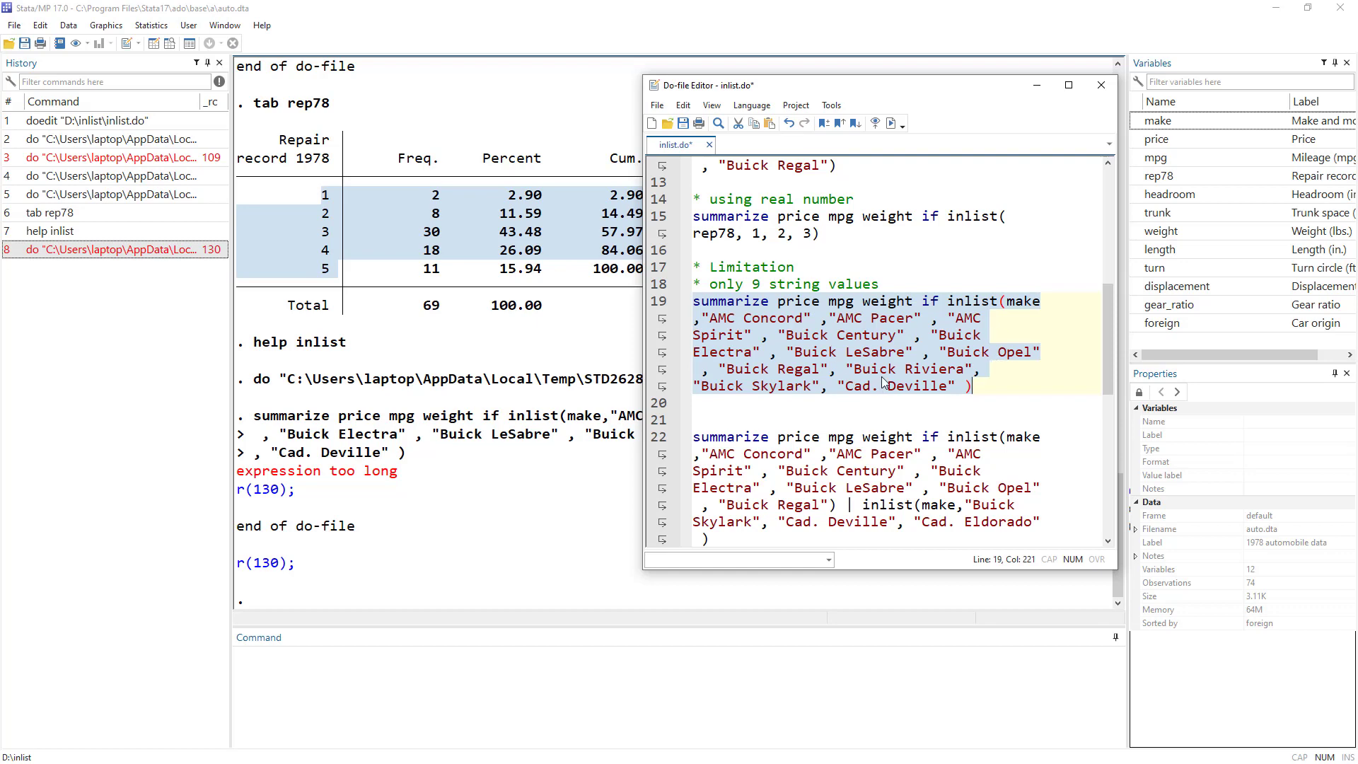
scroll(884, 386, down, 1)
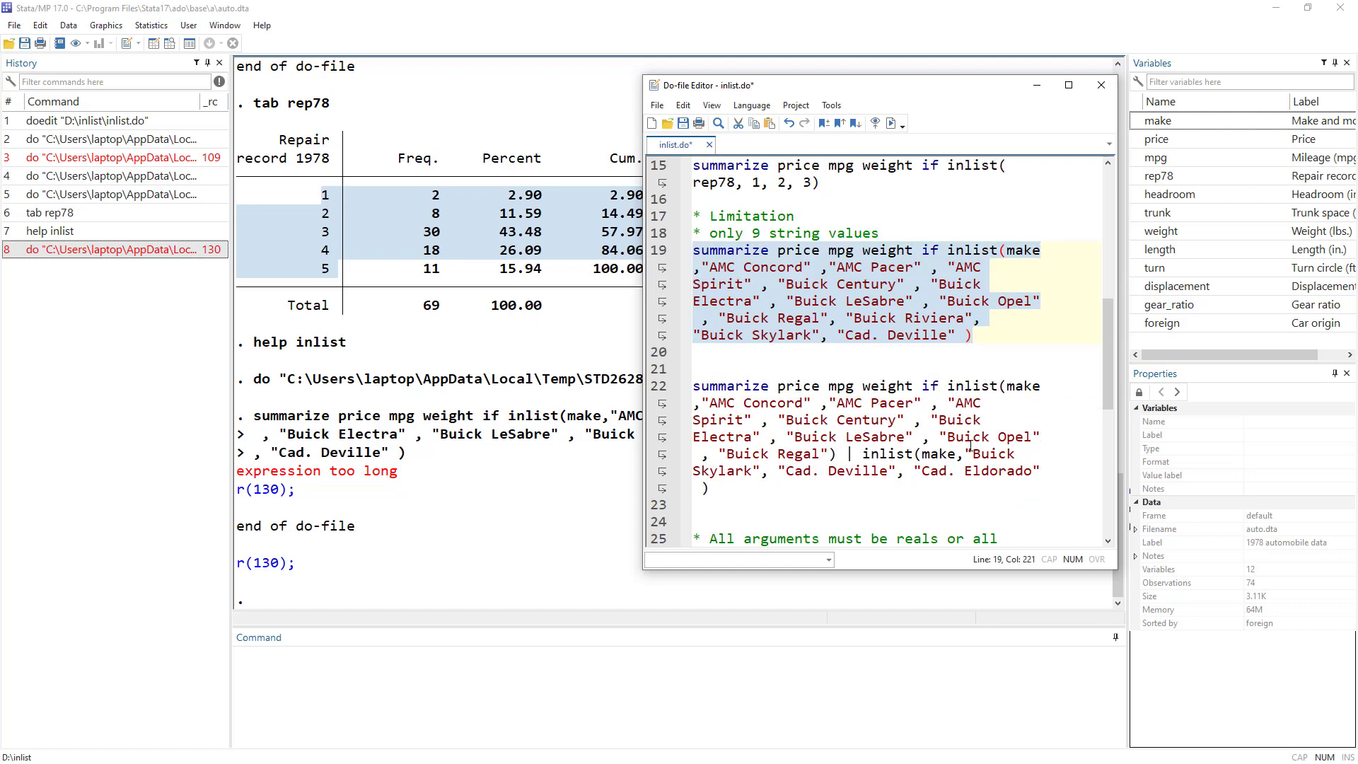
double_click(892, 455)
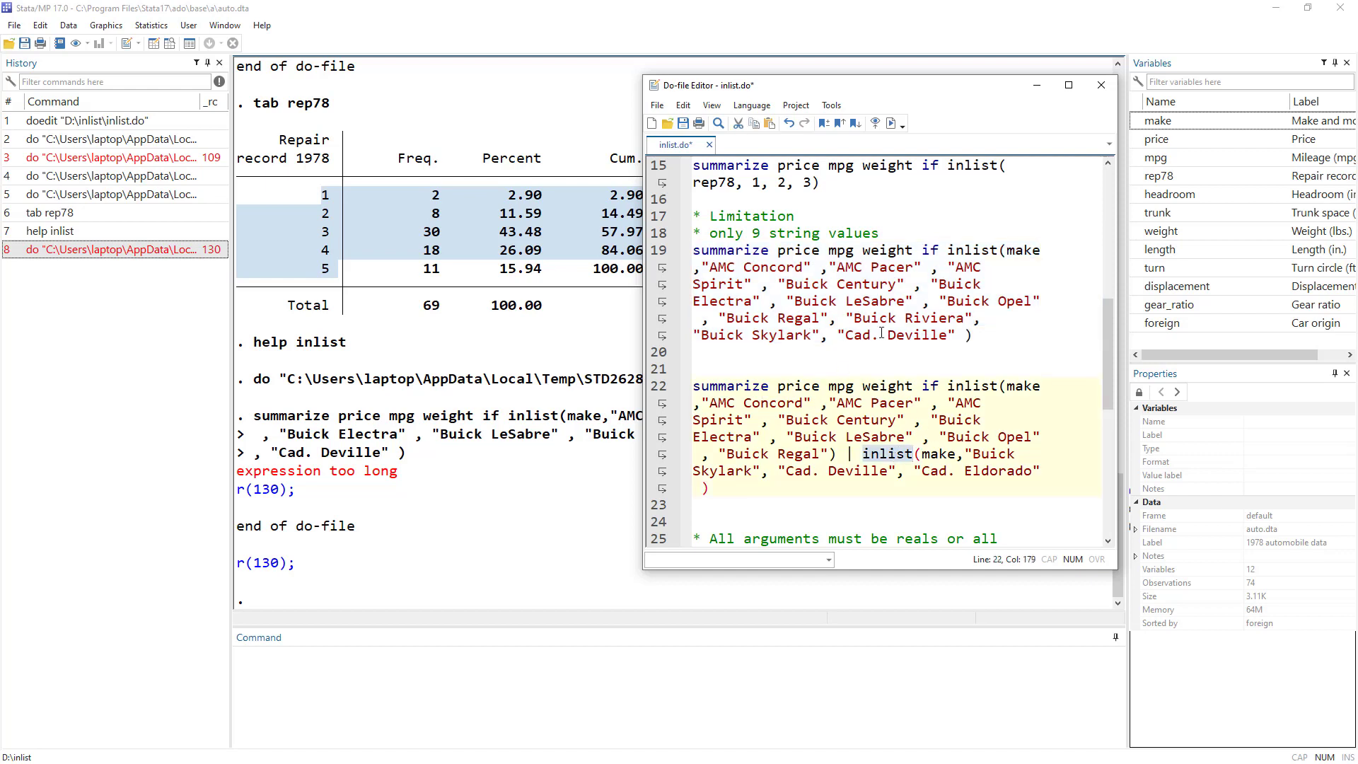
drag(836, 268, 912, 301)
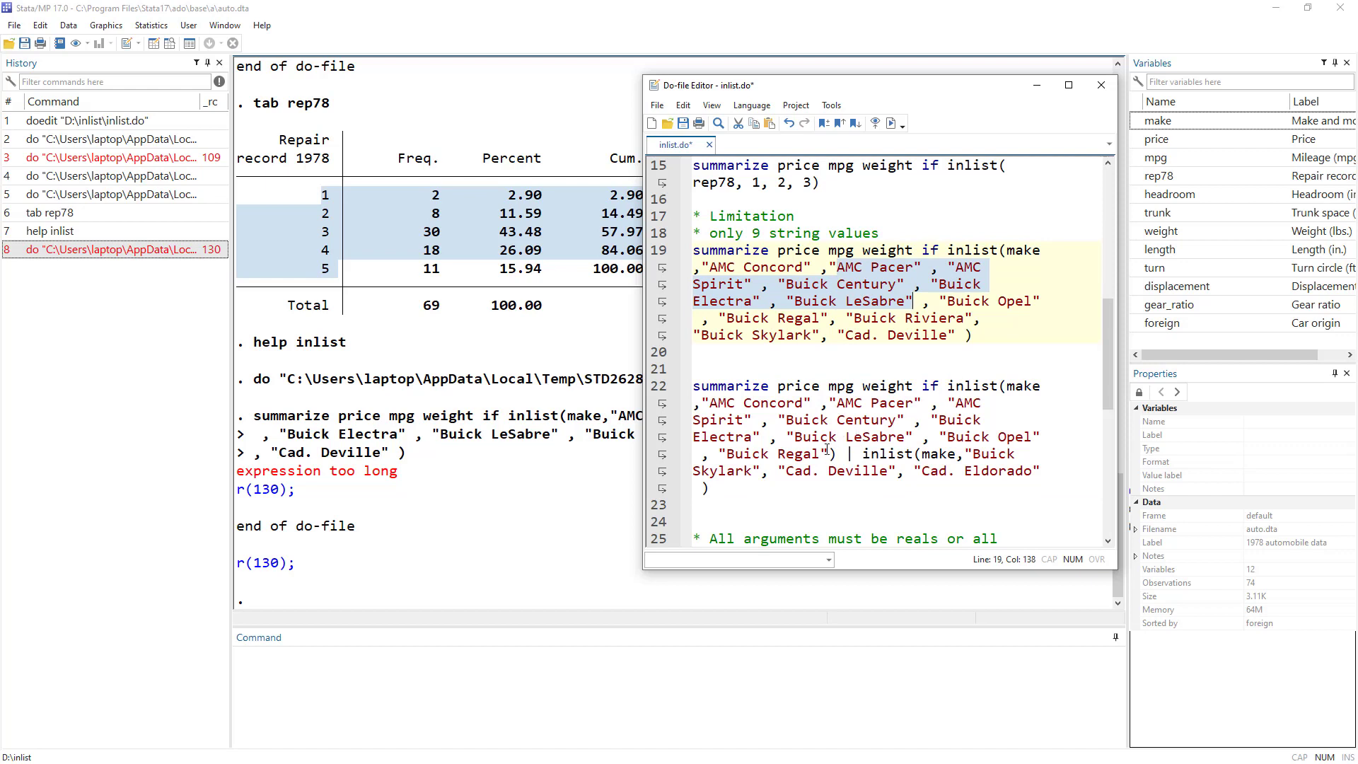
mouse_move(833, 456)
mouse_down()
mouse_move(947, 387)
mouse_move(919, 436)
mouse_move(836, 453)
mouse_up()
click(948, 386)
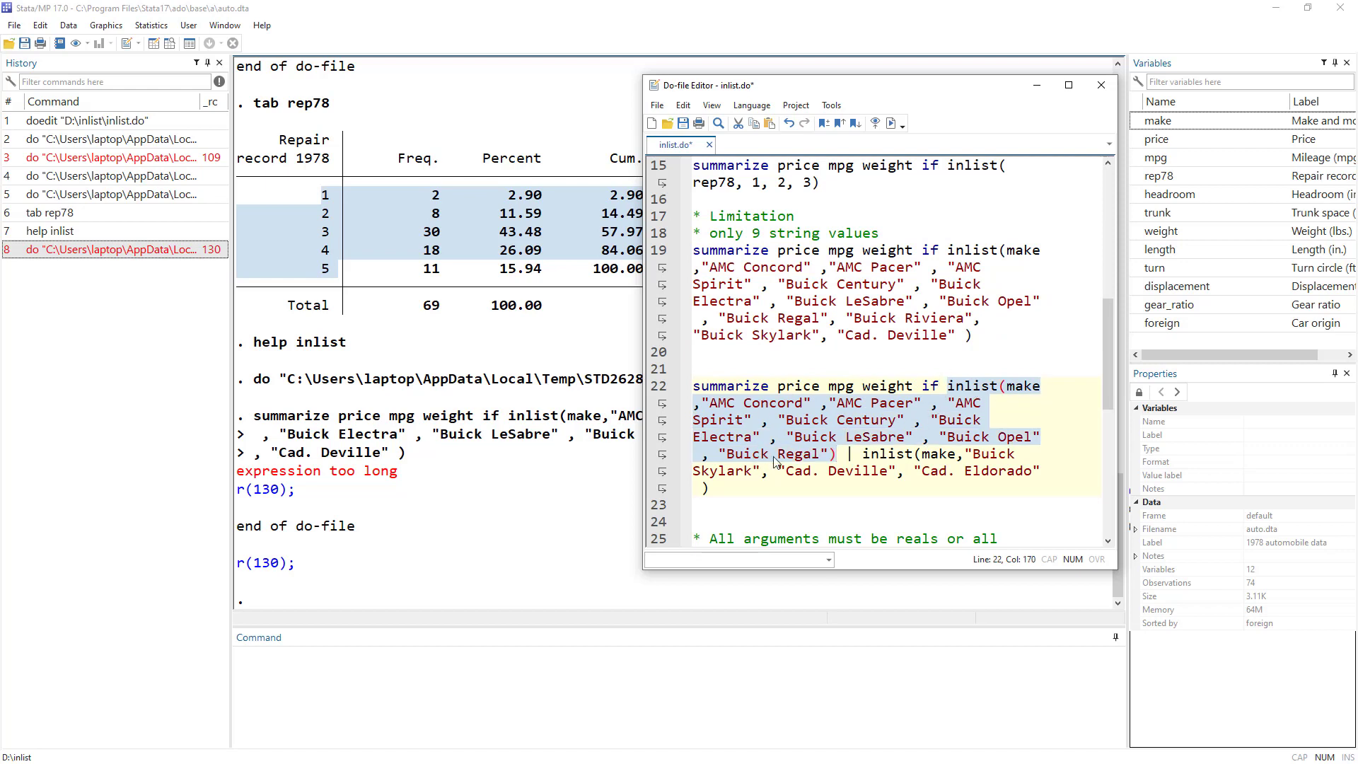
click(849, 455)
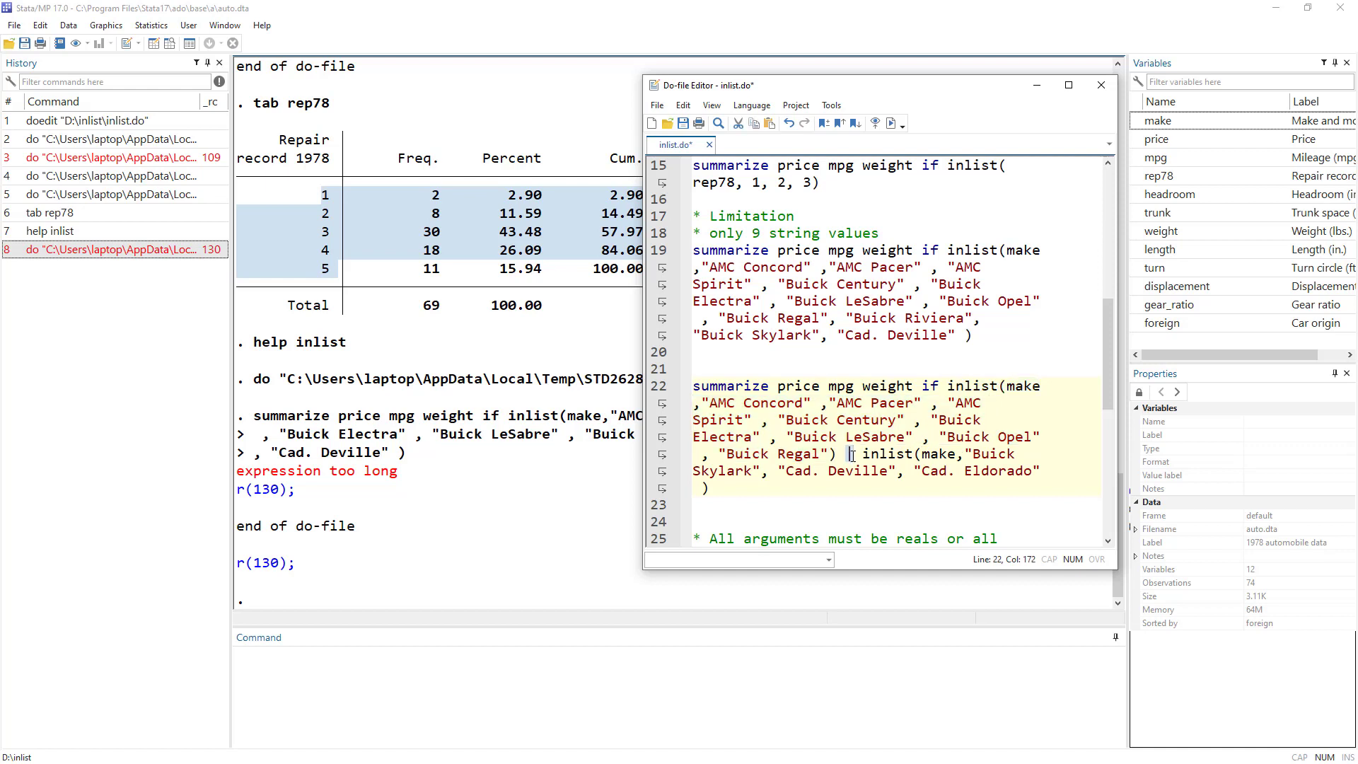
drag(862, 456, 920, 454)
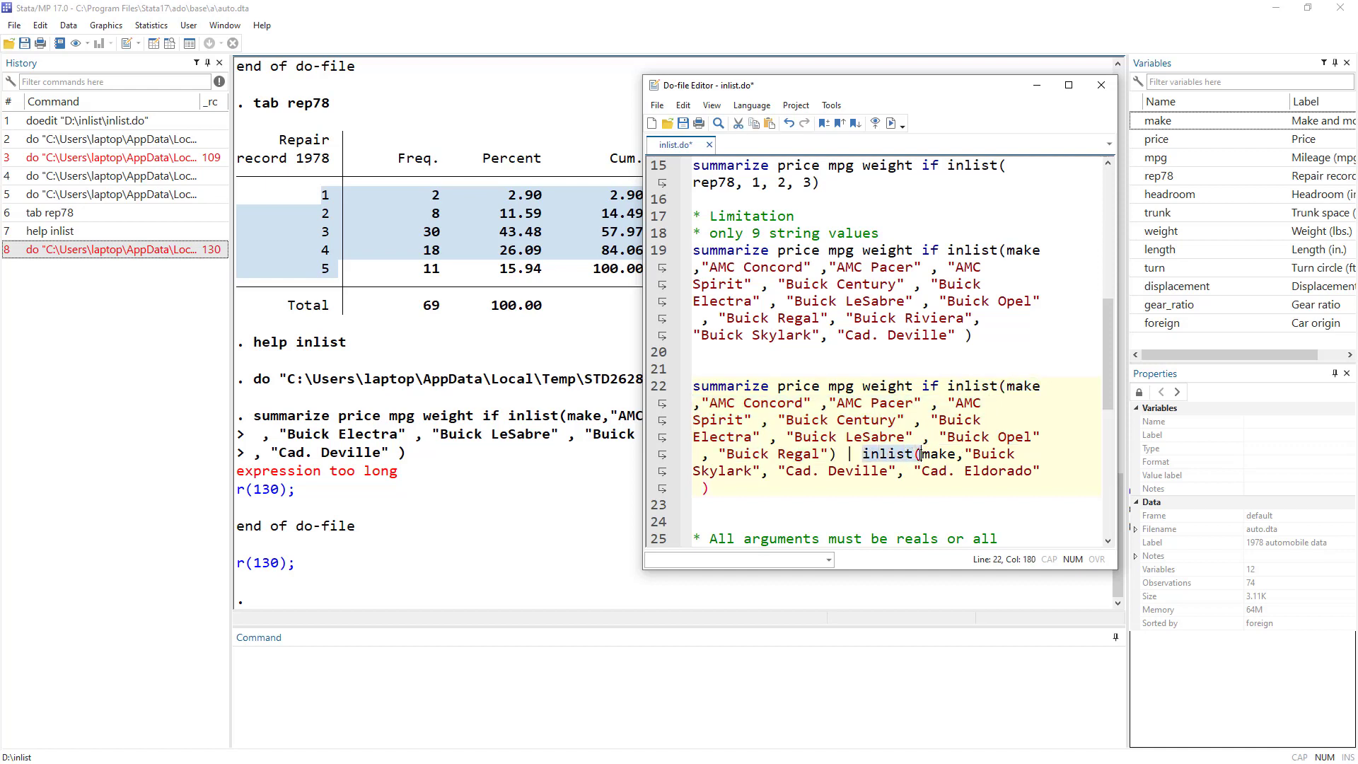
double_click(932, 456)
double_click(1023, 387)
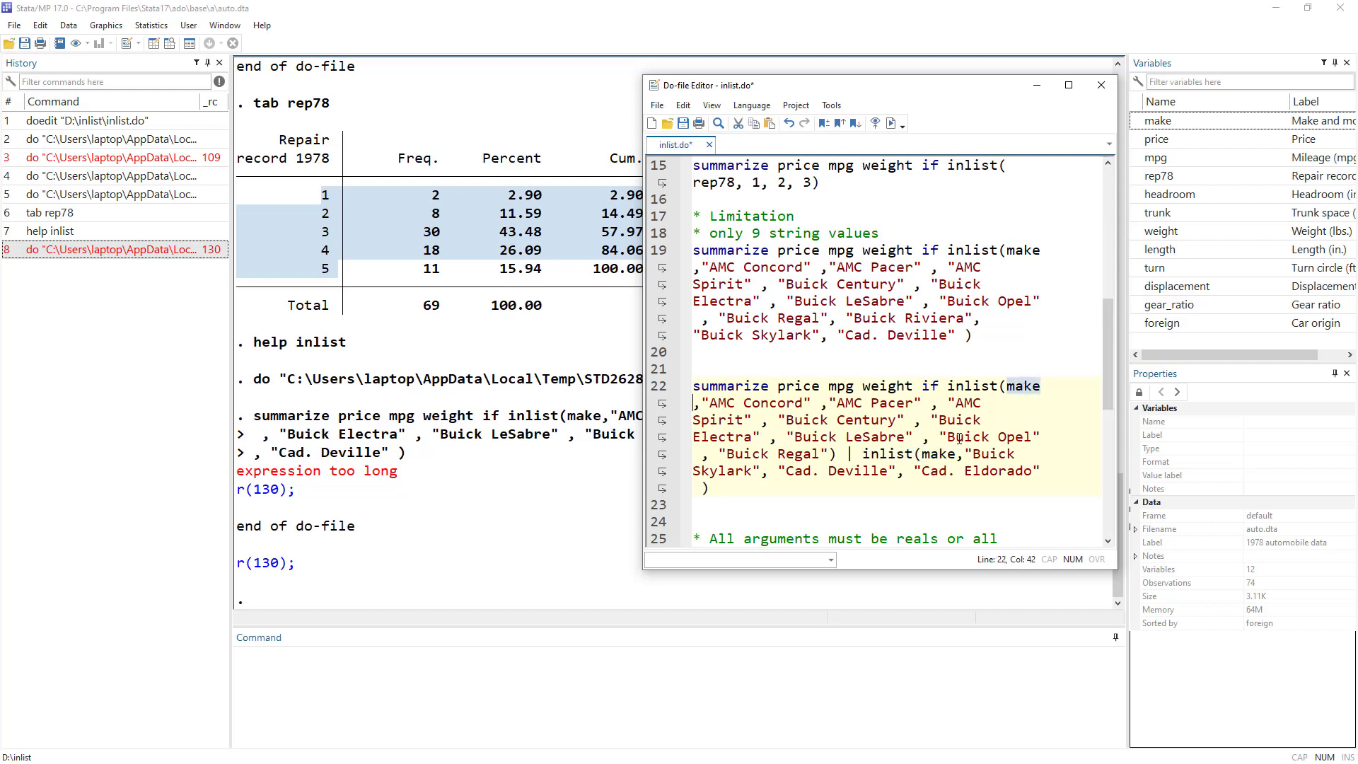
drag(965, 453, 1015, 471)
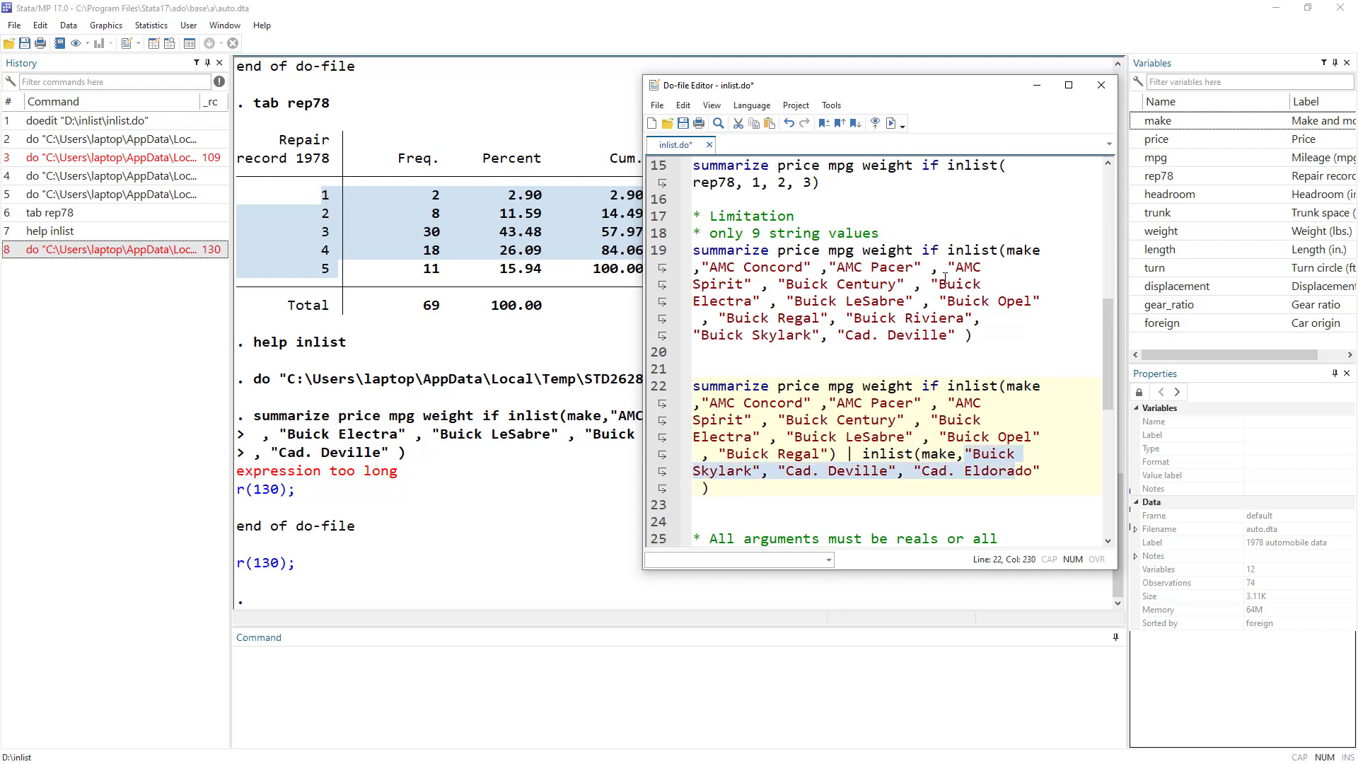
Step: Compare the single list on line 19 with the split version, and run the line 22 summarize command with two inlist() conditions
click(979, 408)
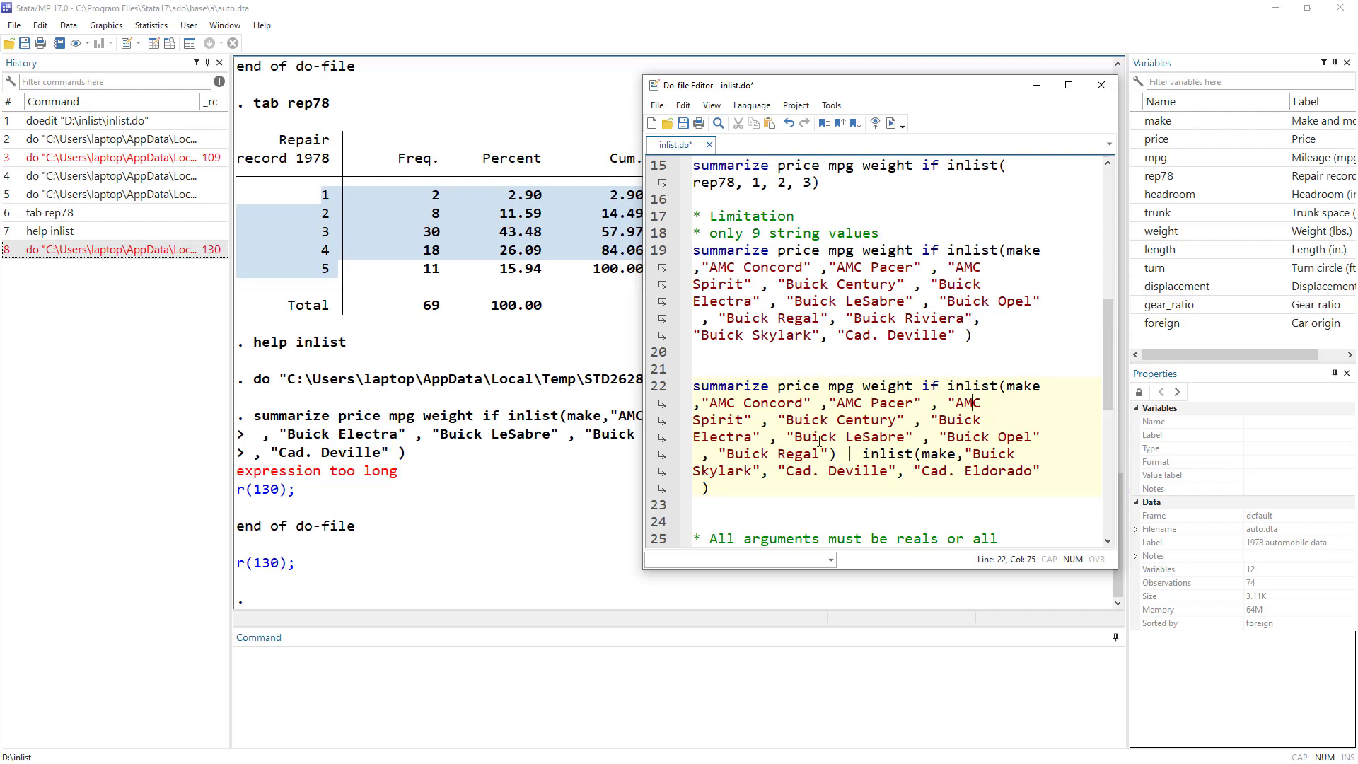
drag(914, 300, 695, 267)
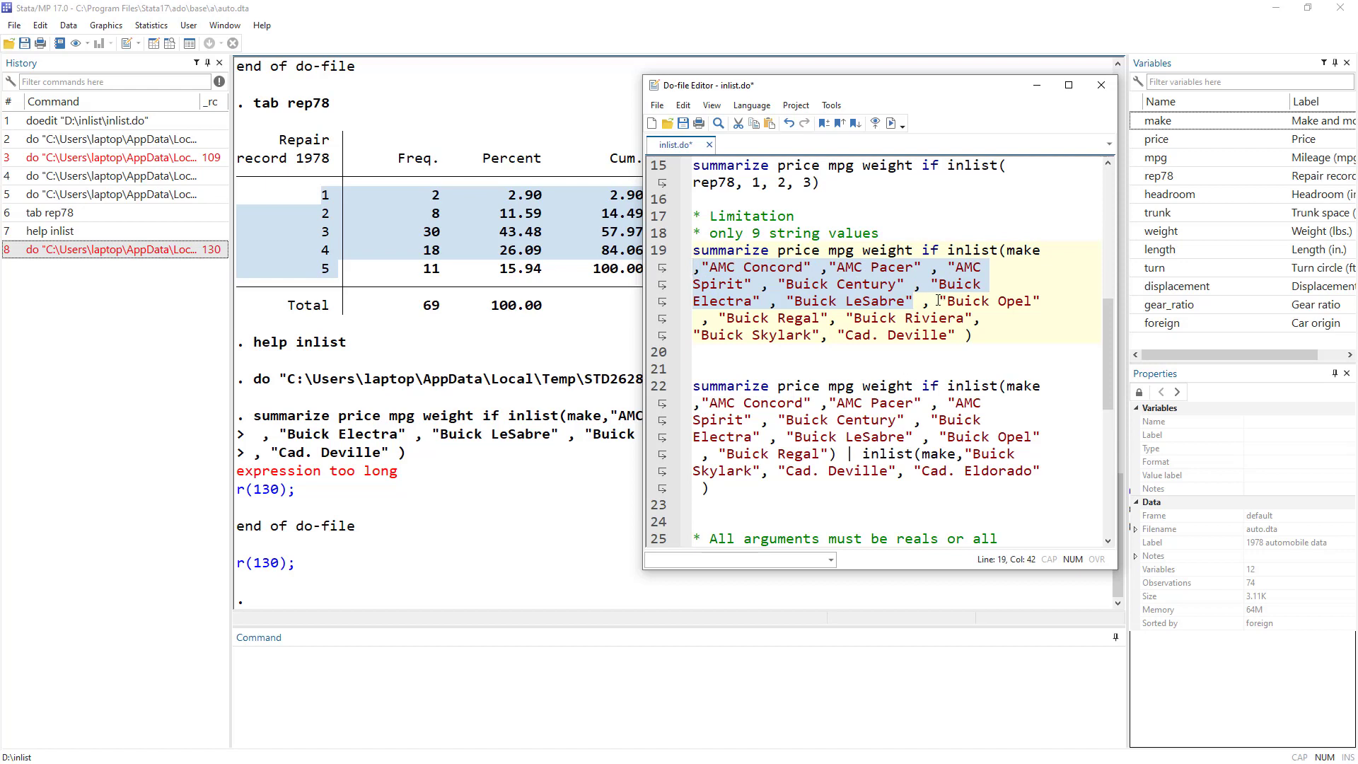
drag(939, 300, 948, 334)
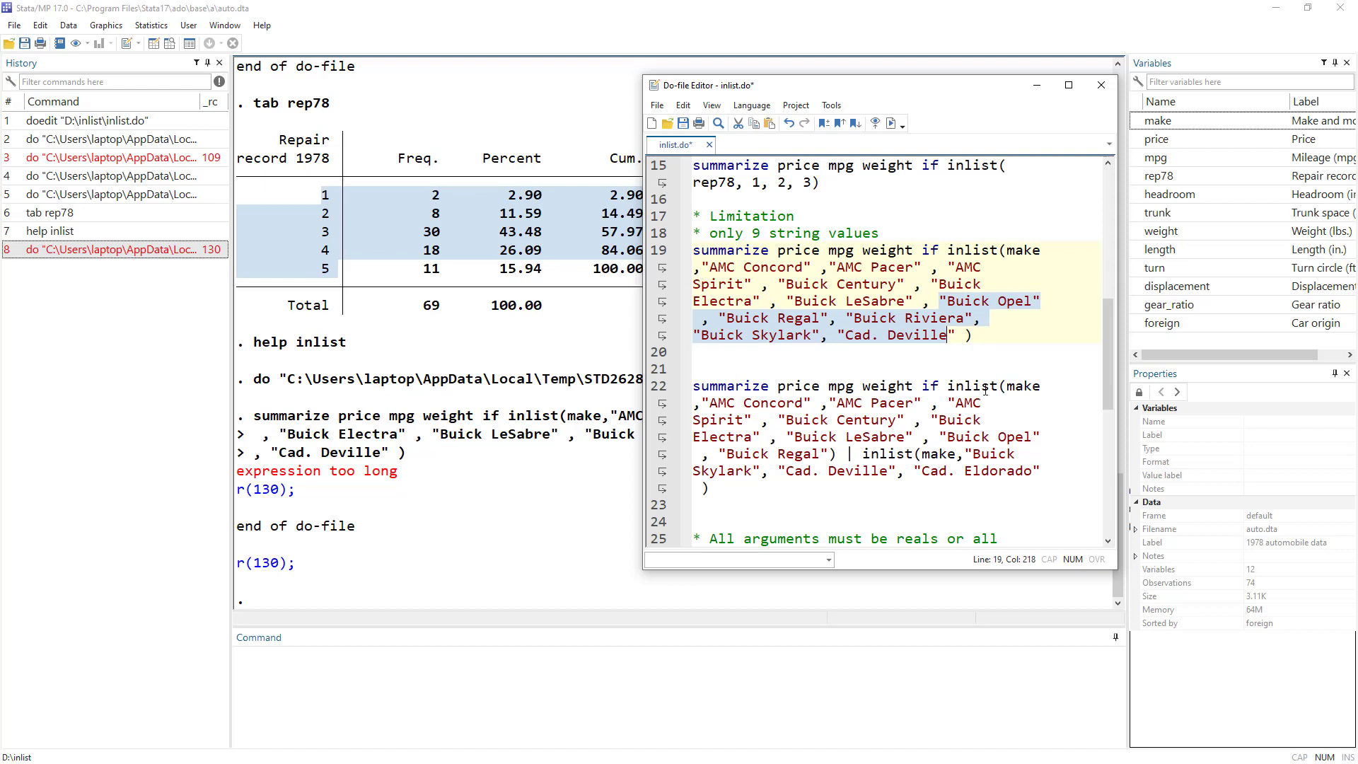
double_click(943, 455)
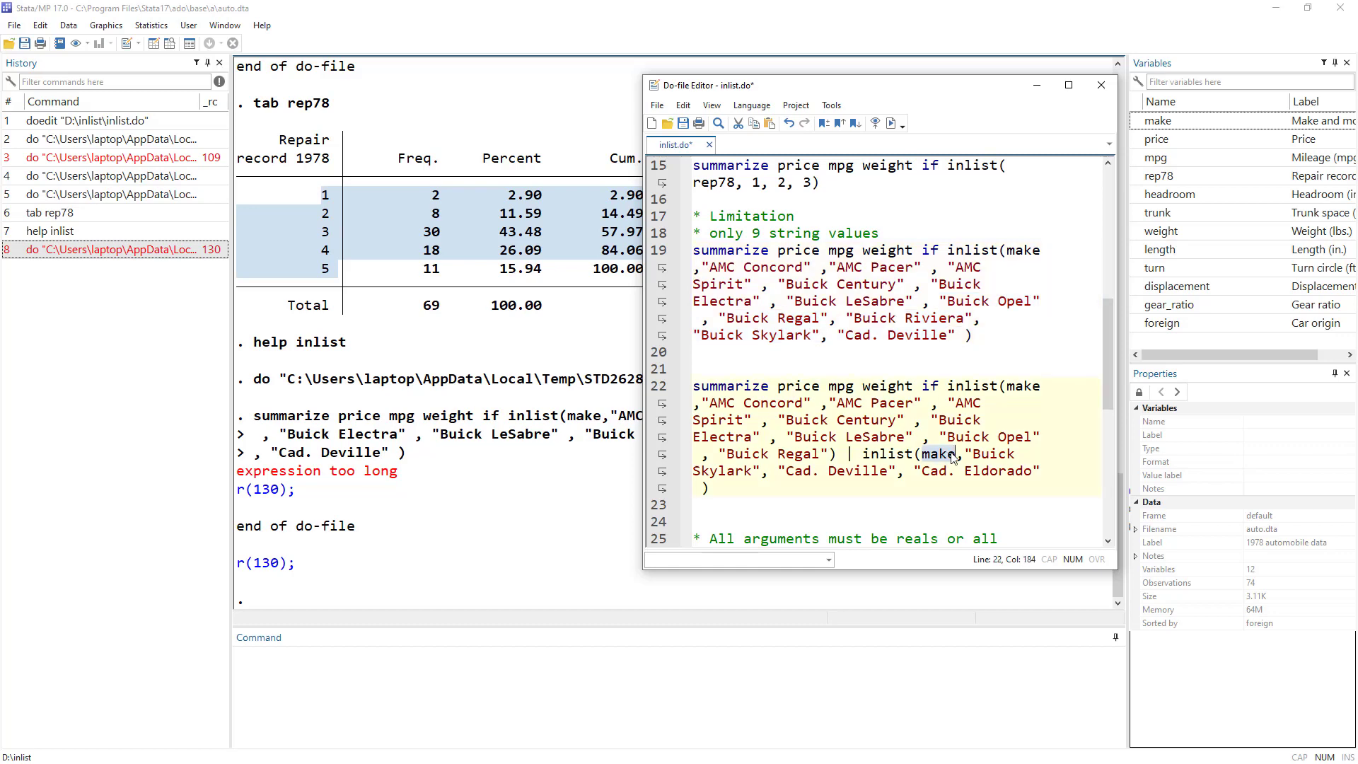
click(648, 393)
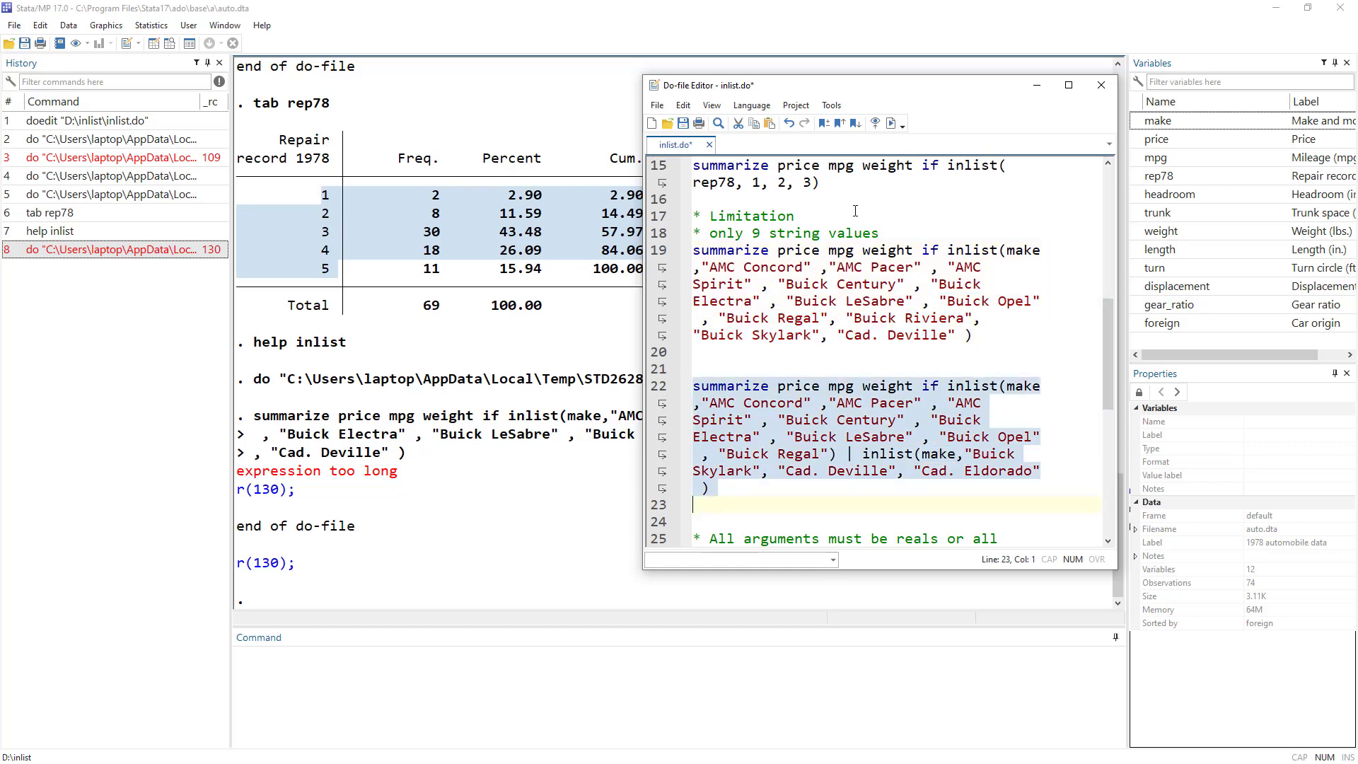
click(891, 123)
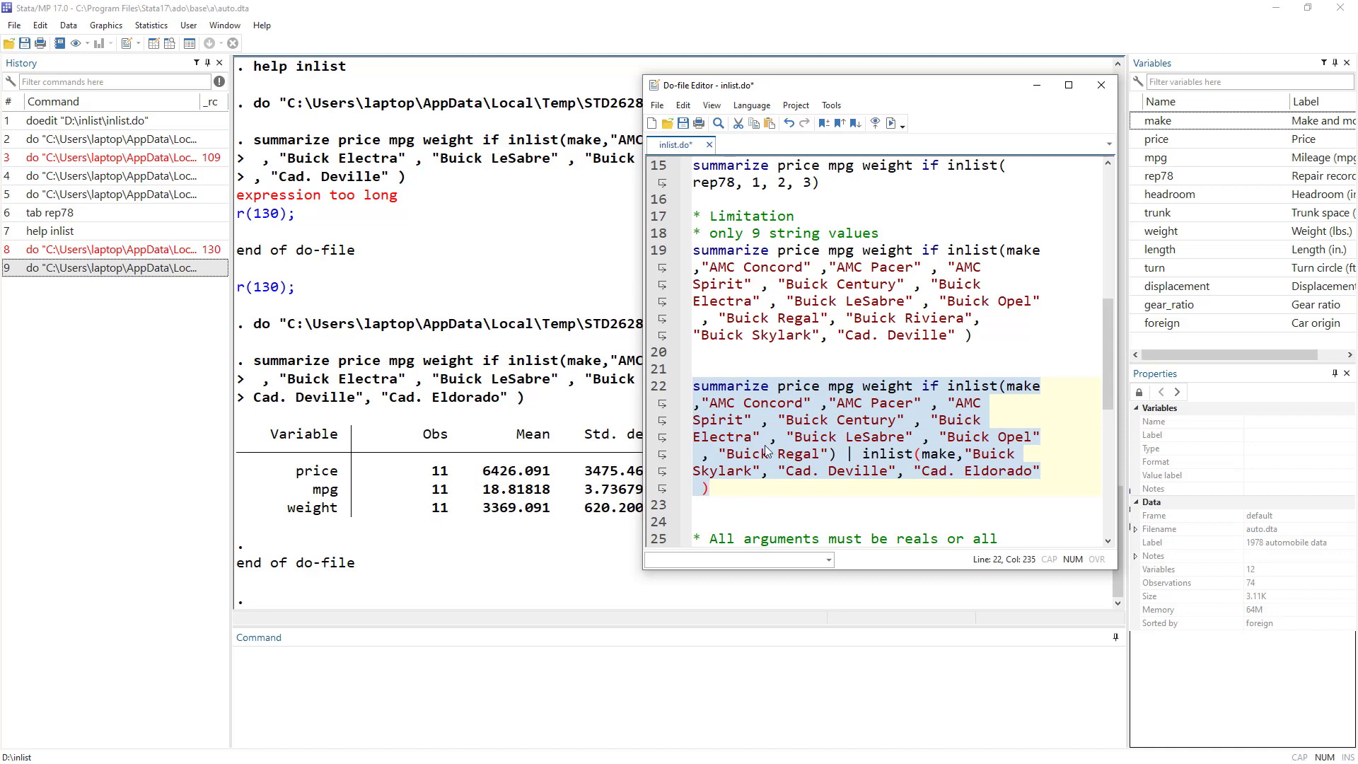
Step: Run the line 26 summarize command, whose inlist() on make mixes the number 1 with "AMC Pacer" and "AMC Spirit"
scroll(834, 389, down, 3)
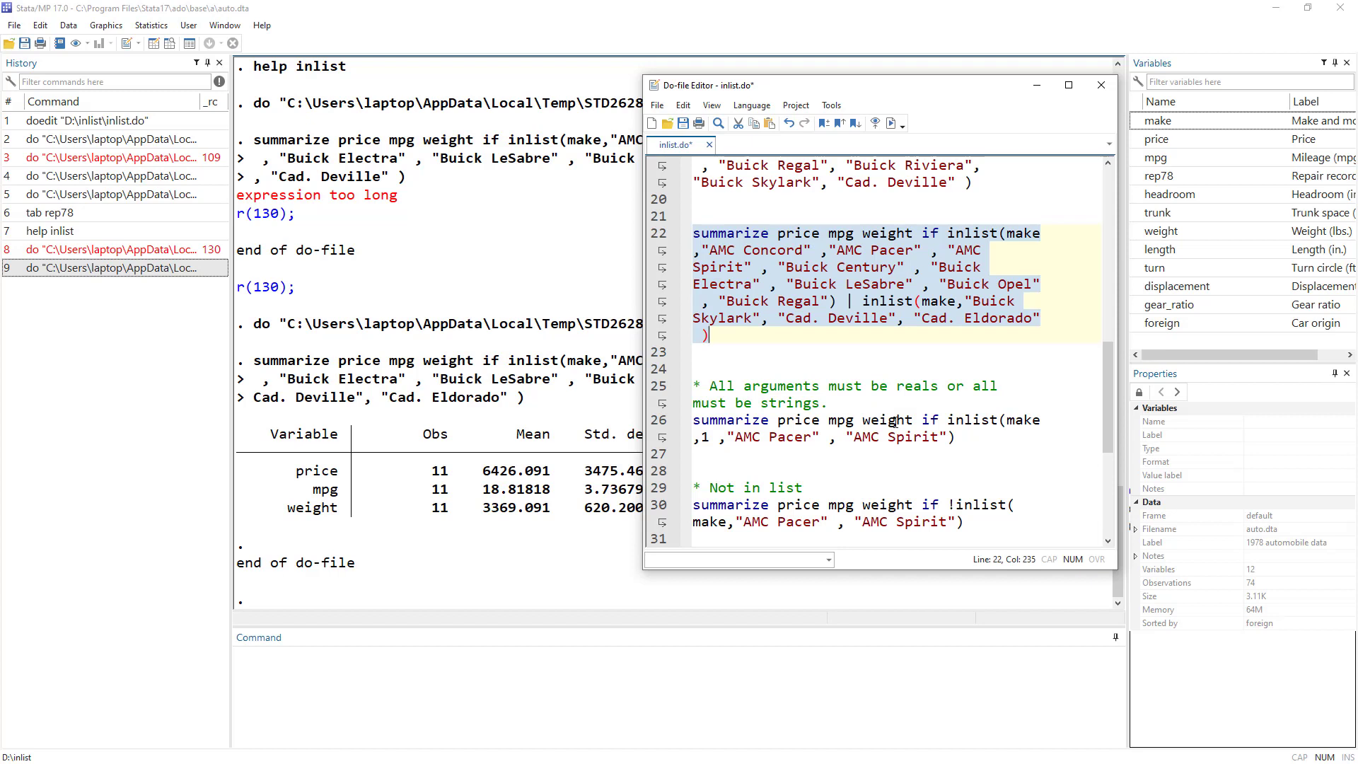
double_click(1018, 425)
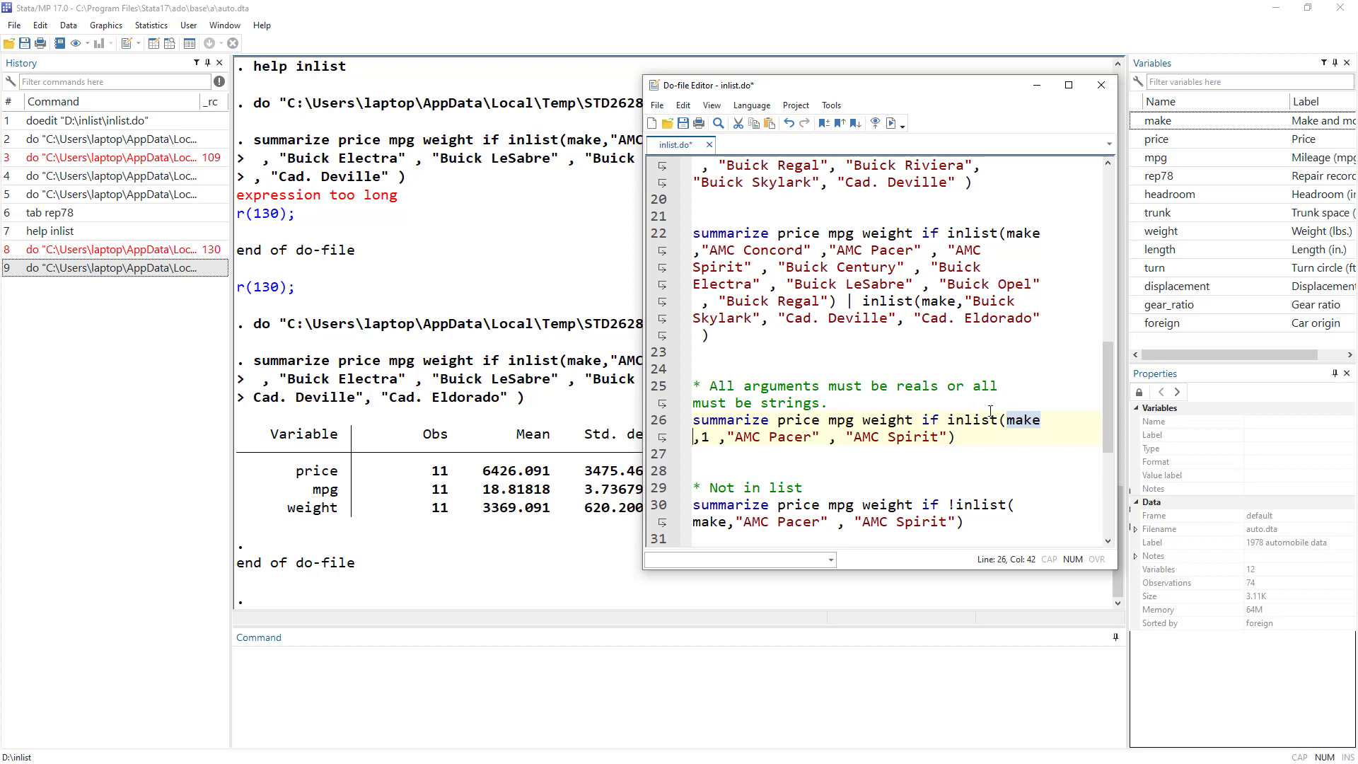
drag(702, 438, 820, 438)
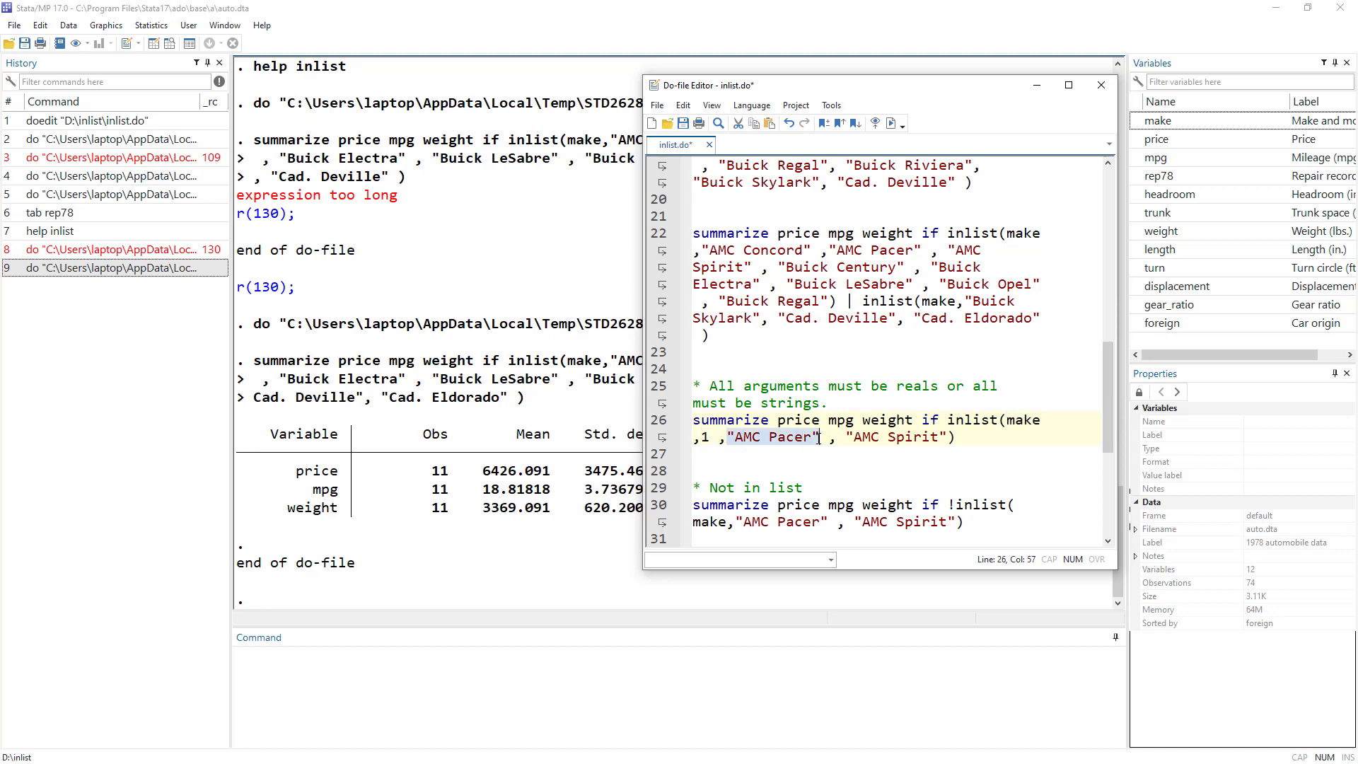
click(656, 427)
click(894, 123)
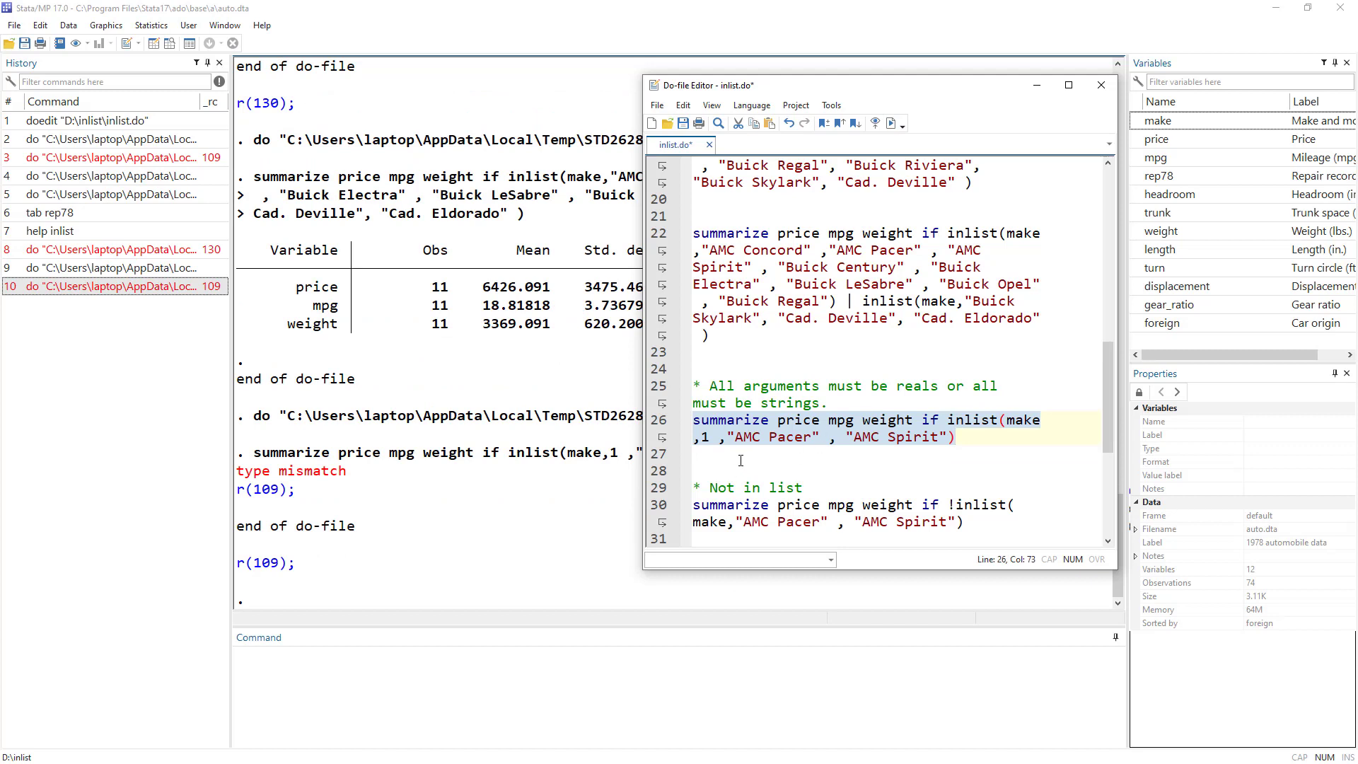
Step: Enclose the value 1 in quotation marks in the line 26 inlist() so that it reads "1"
click(701, 440)
text("1)
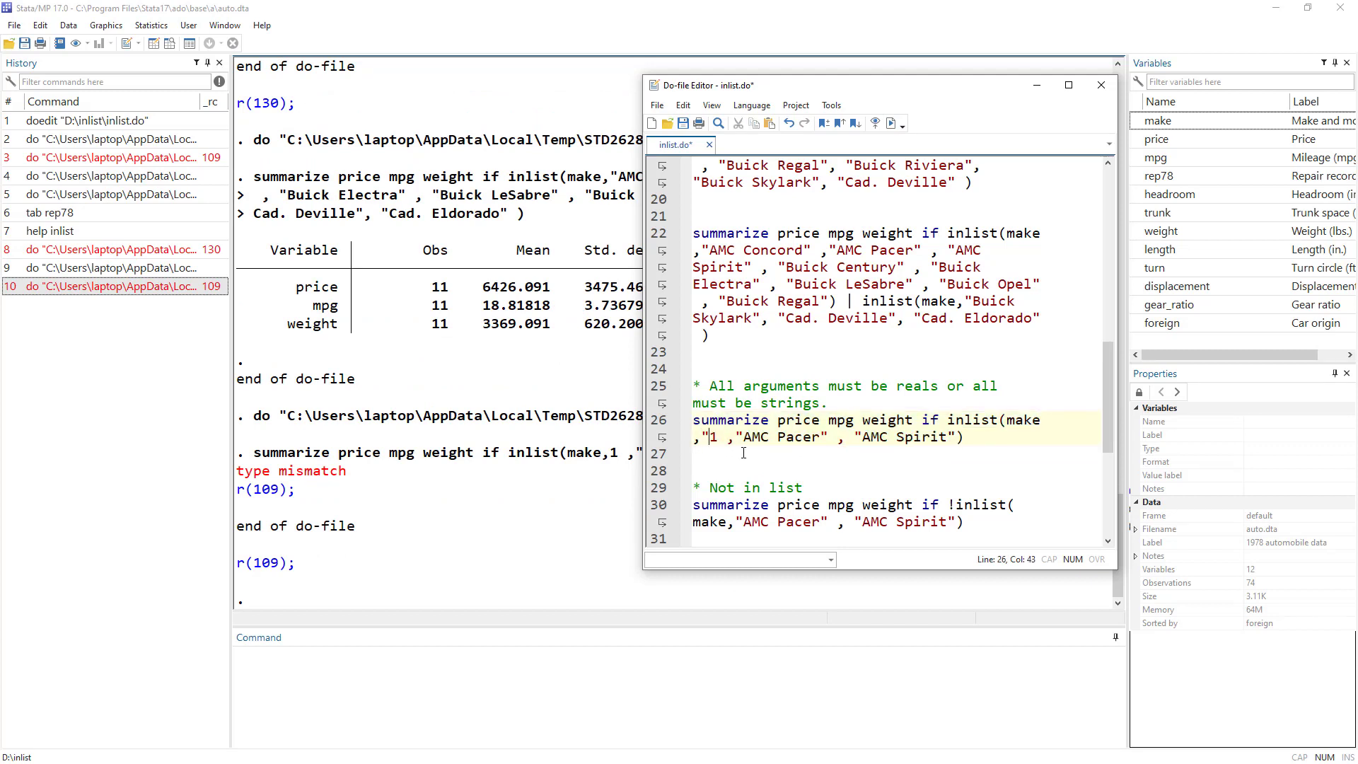
text(")
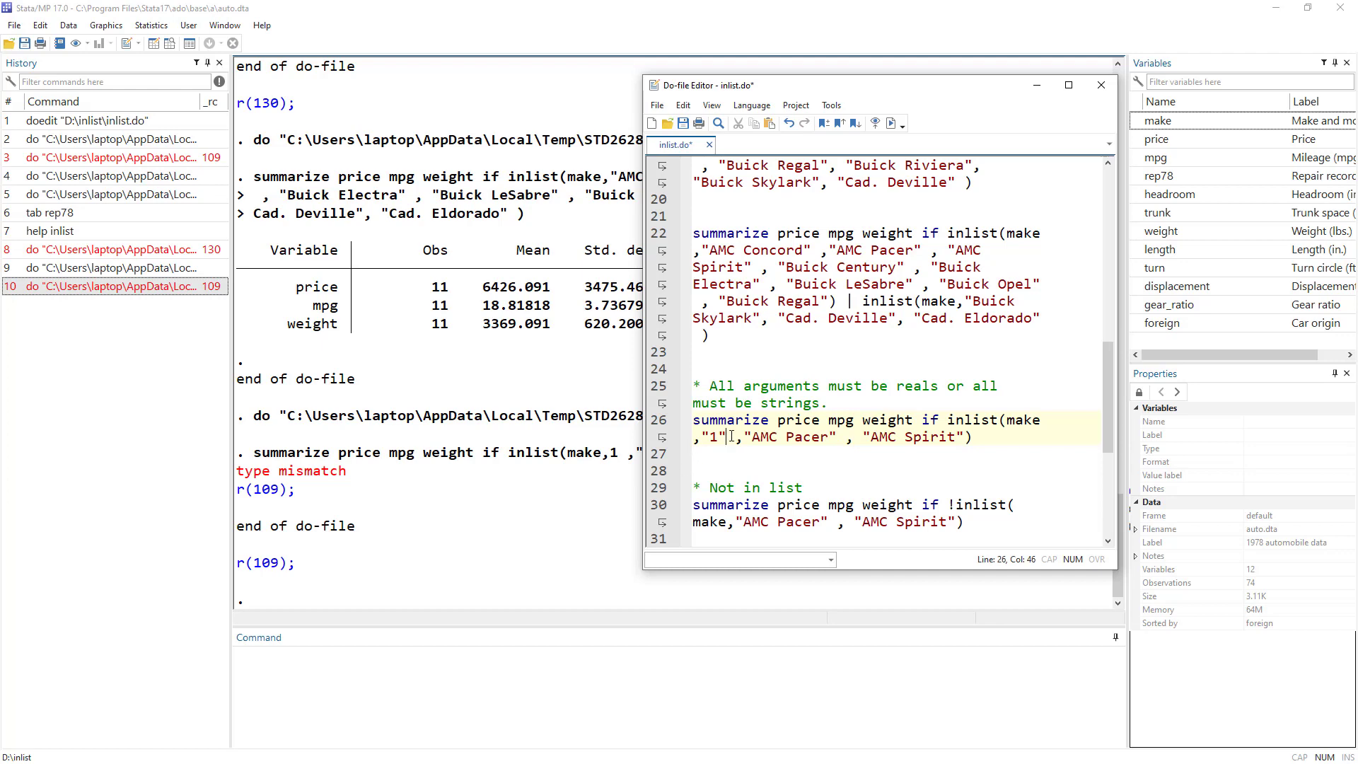
drag(726, 437, 701, 437)
Step: Review and run the "Not in list" summarize command, which uses !inlist() on make to exclude "AMC Pacer" and "AMC Spirit"
scroll(751, 462, down, 2)
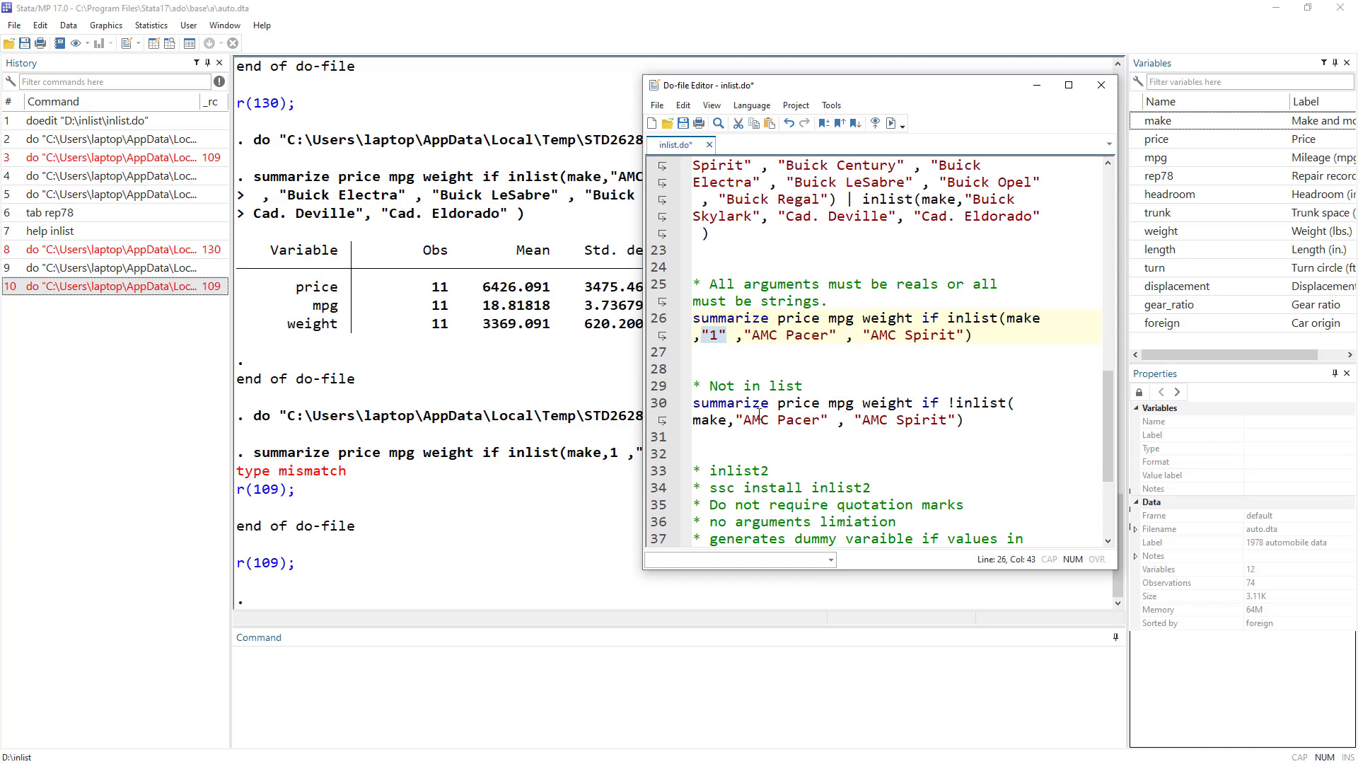
click(718, 387)
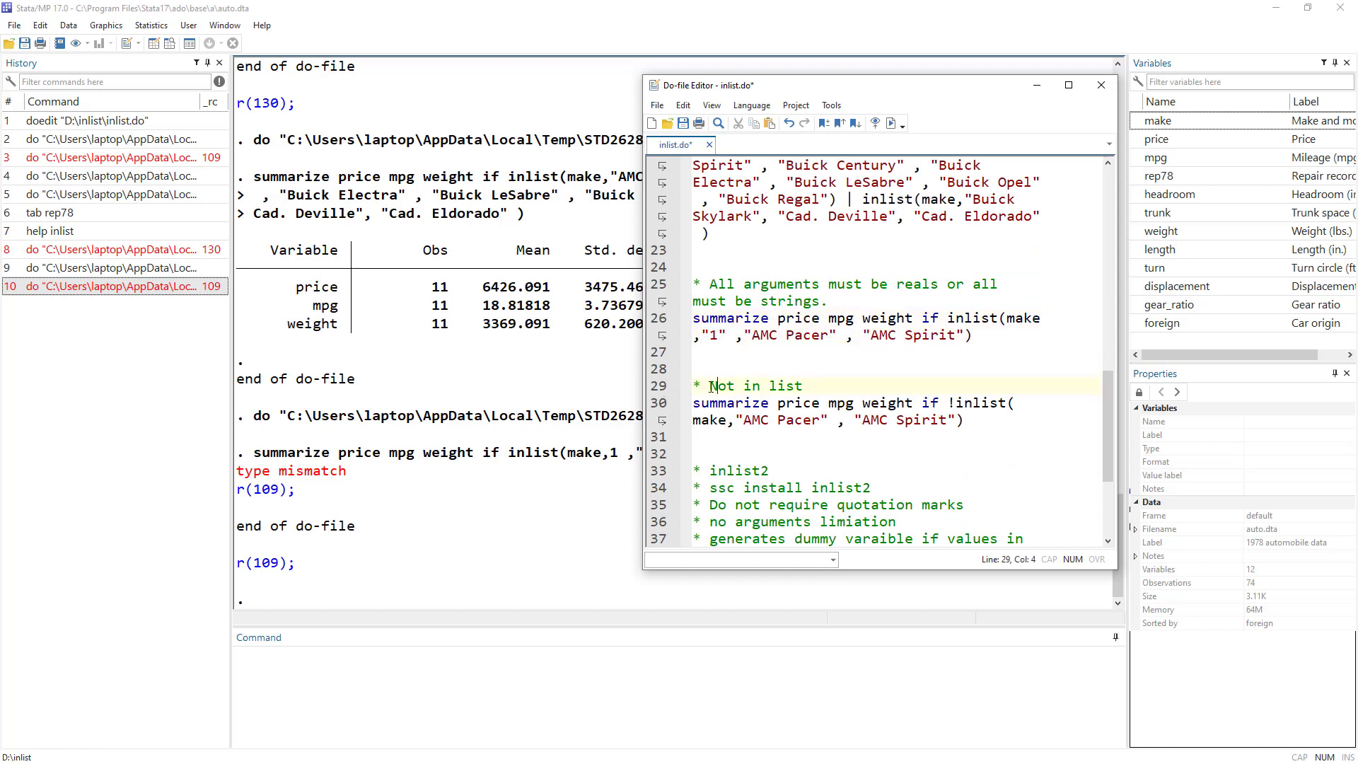
drag(948, 405, 958, 405)
click(717, 402)
double_click(783, 427)
double_click(920, 420)
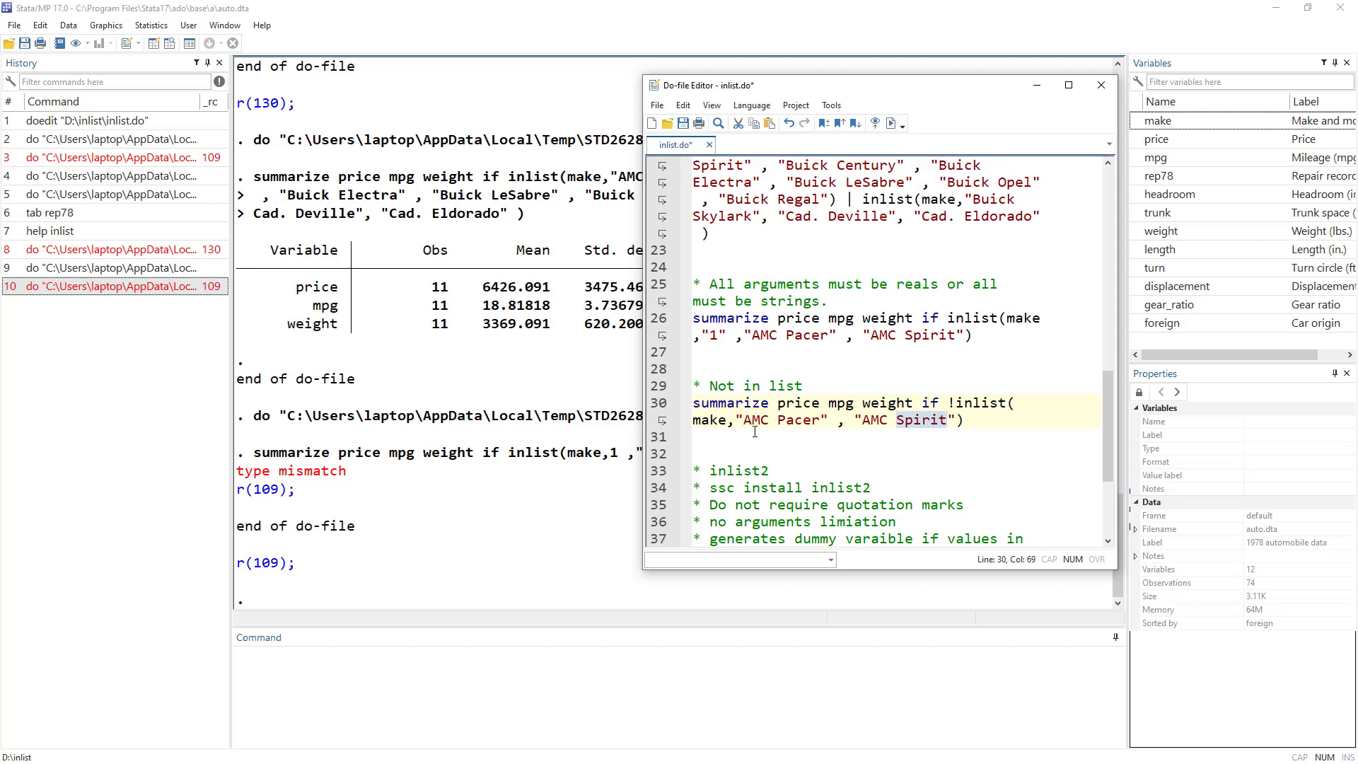
click(656, 405)
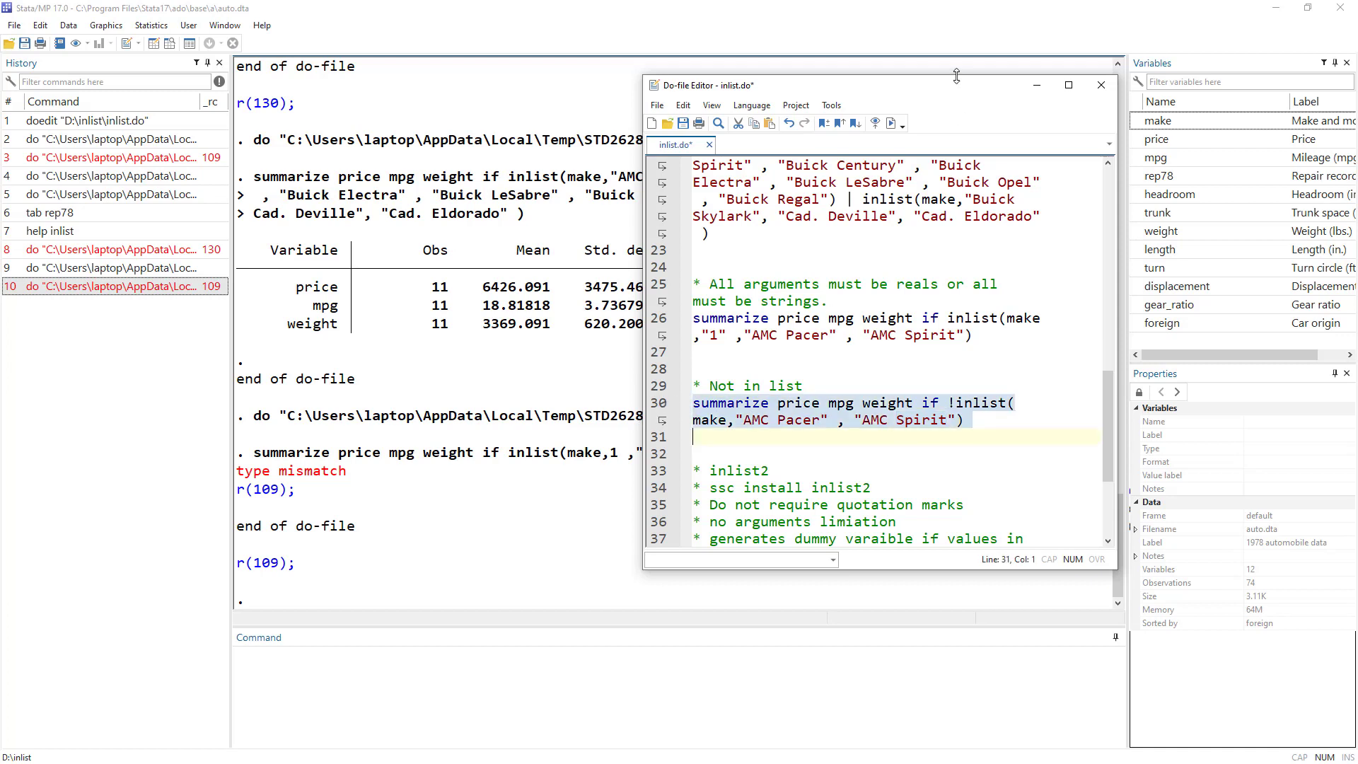
click(893, 124)
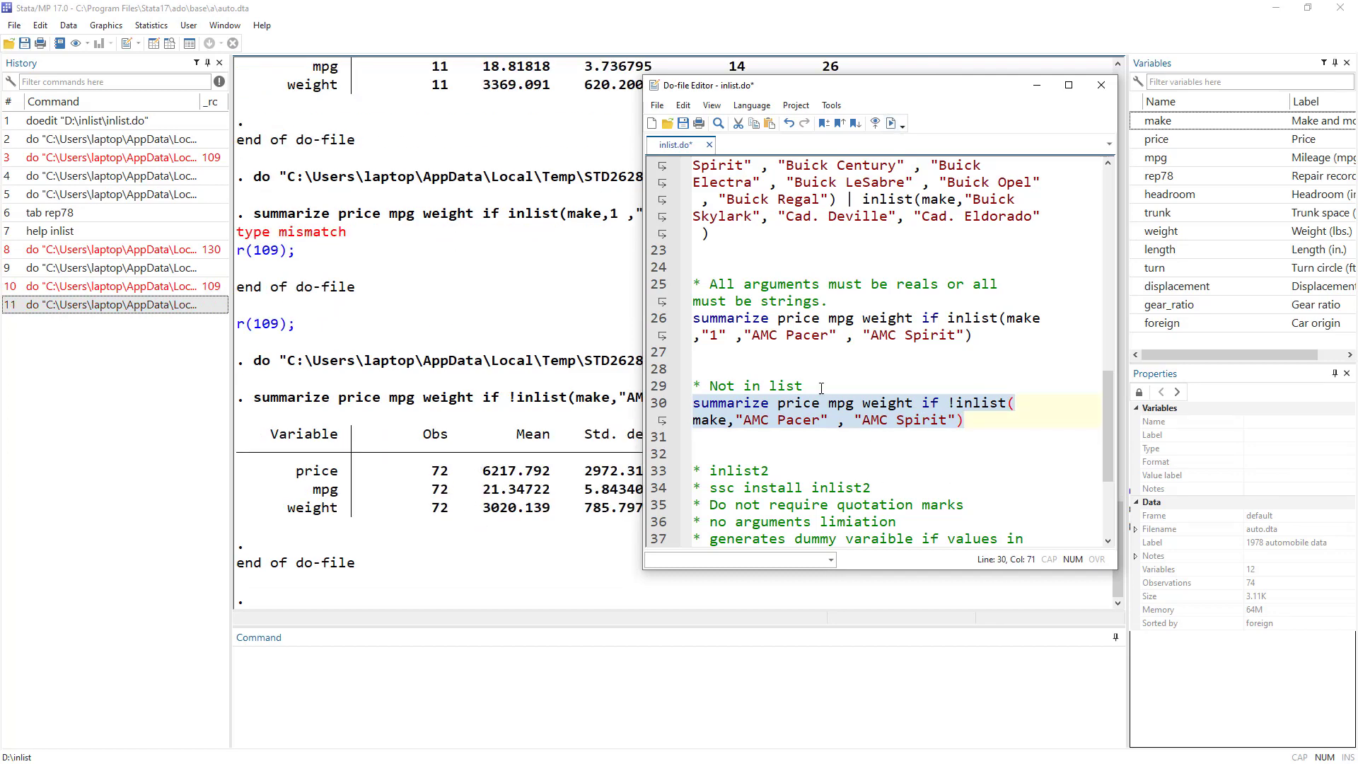
Step: Examine the quotation marks around "AMC Pacer" and "AMC Spirit" in the line 30 !inlist() condition
scroll(890, 358, down, 2)
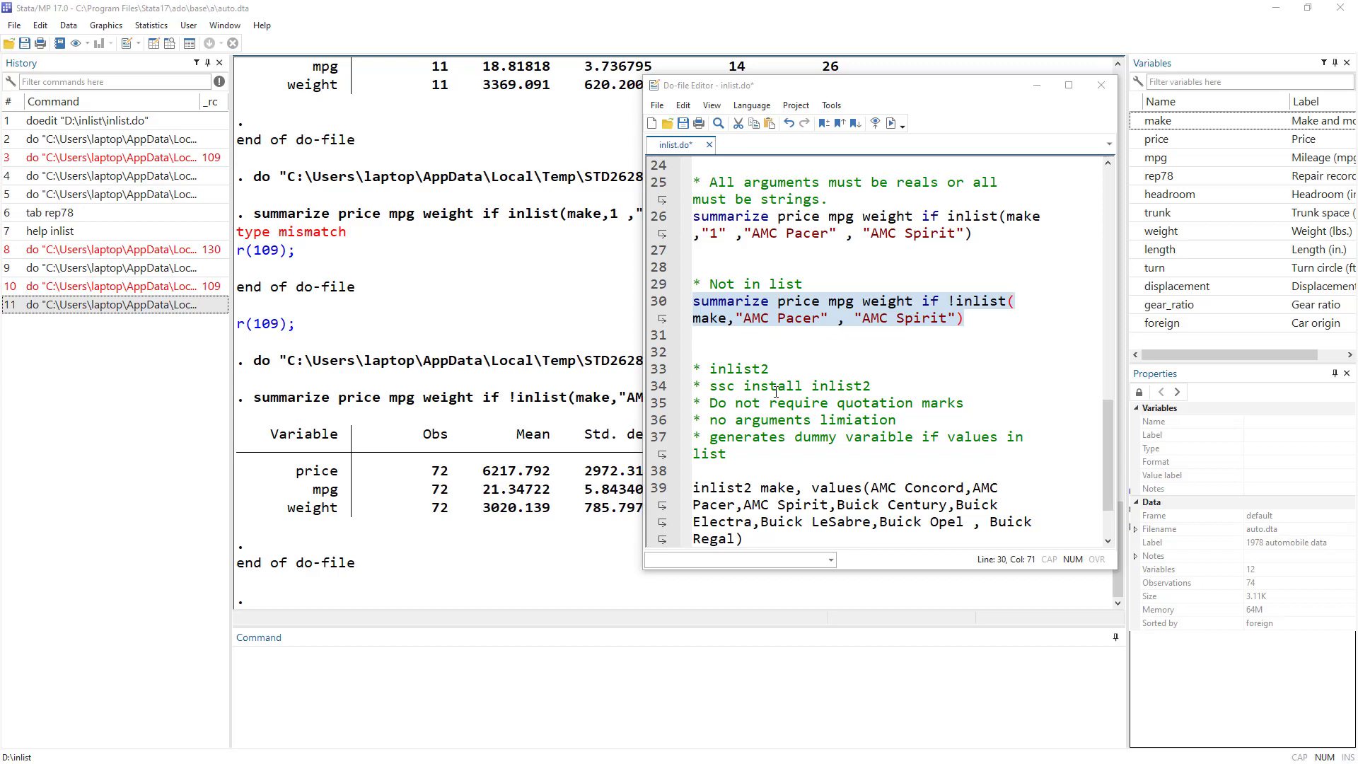
click(735, 319)
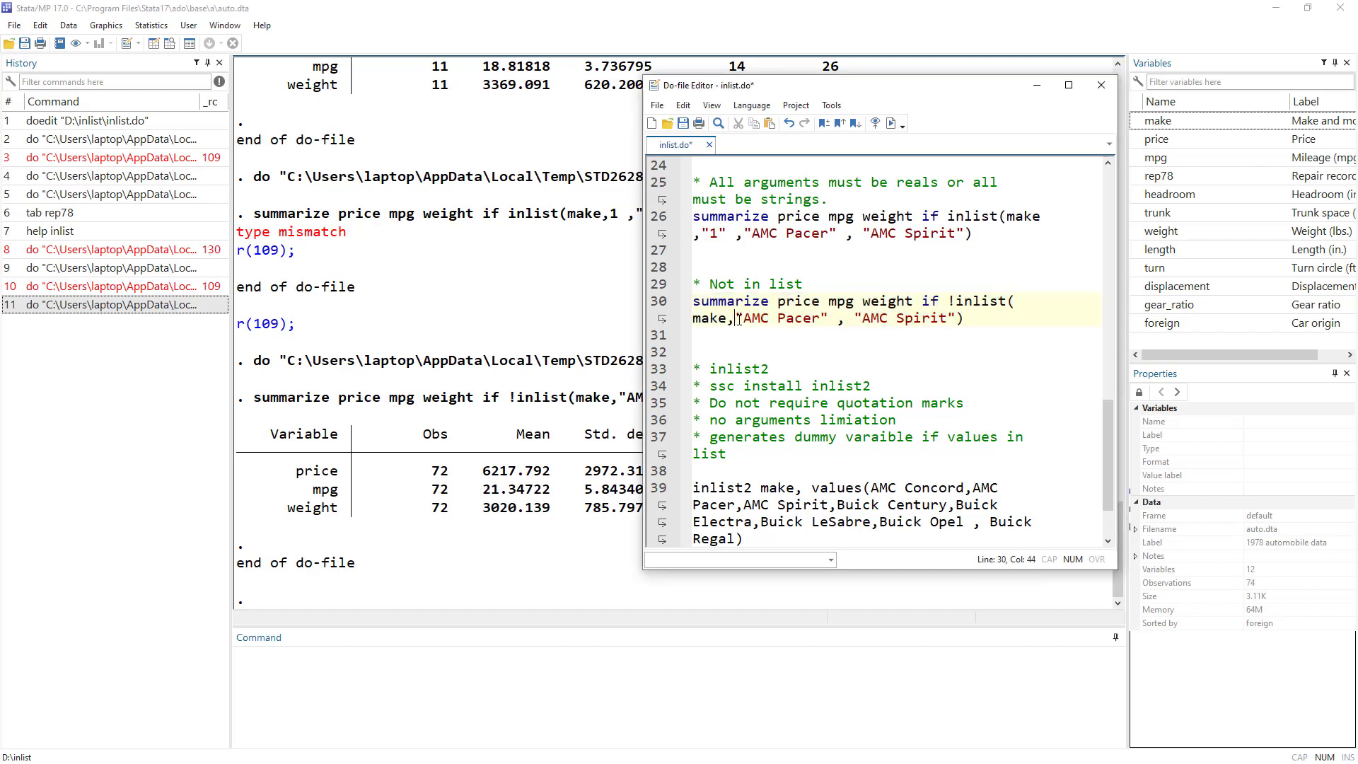
key(Right)
click(823, 318)
click(738, 317)
click(861, 317)
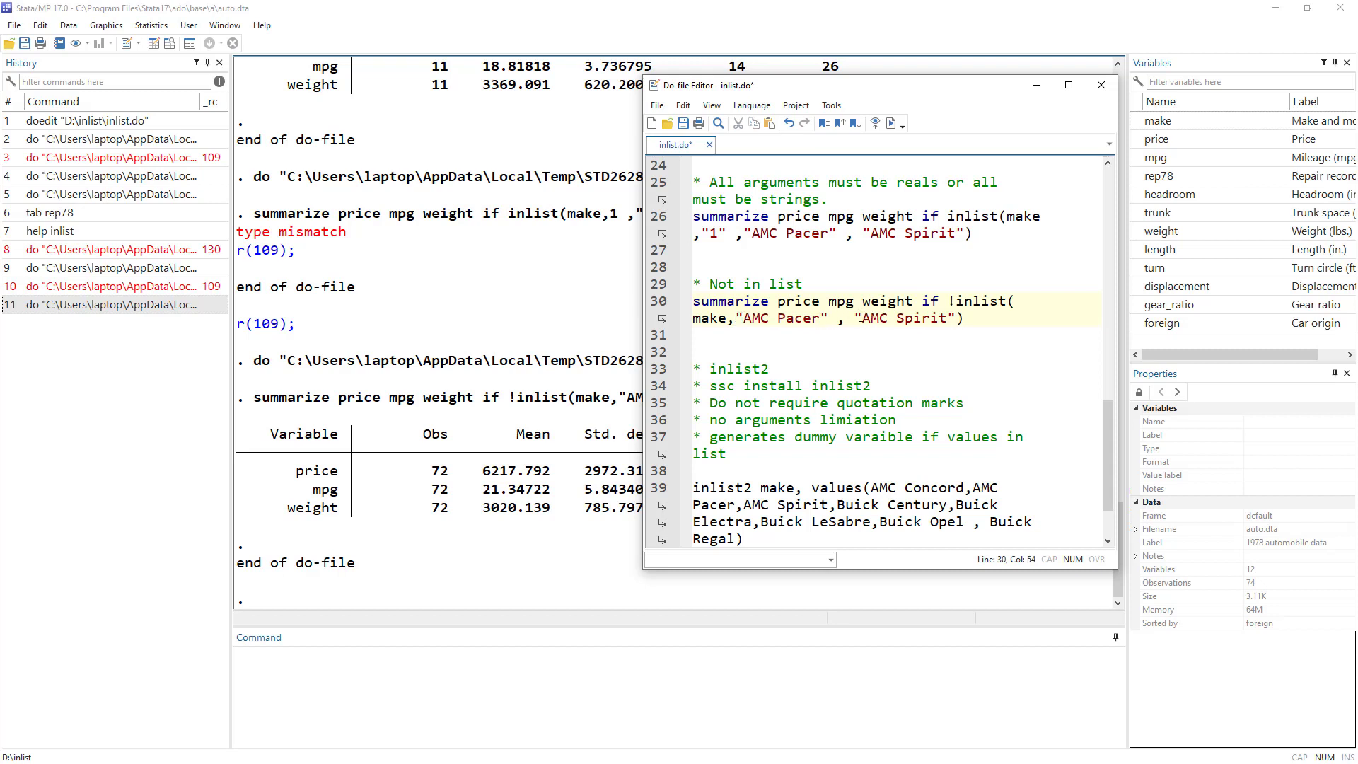
click(952, 316)
Step: Read the inlist2 comments on installation, quotation marks, argument limits and the dummy variable, comparing them with the quoted strings on line 30
double_click(721, 370)
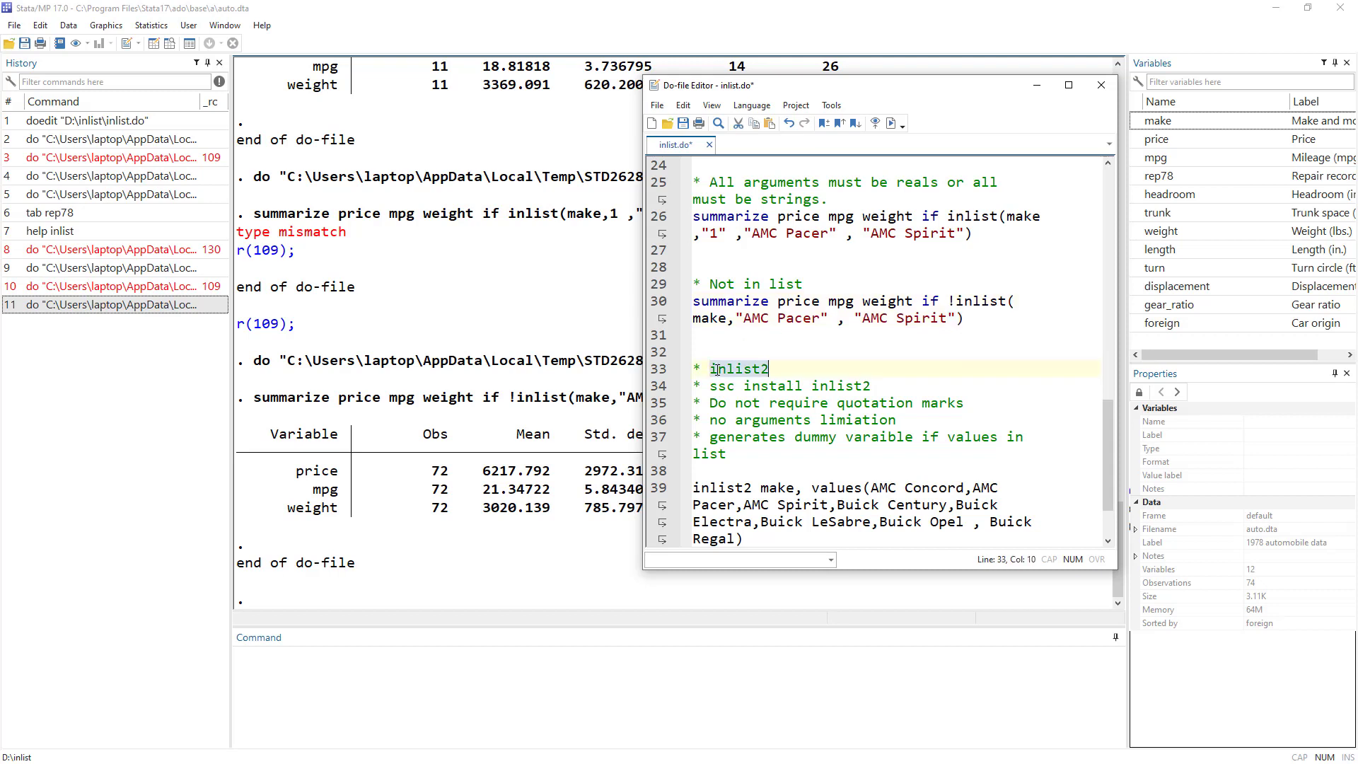
drag(710, 385, 871, 388)
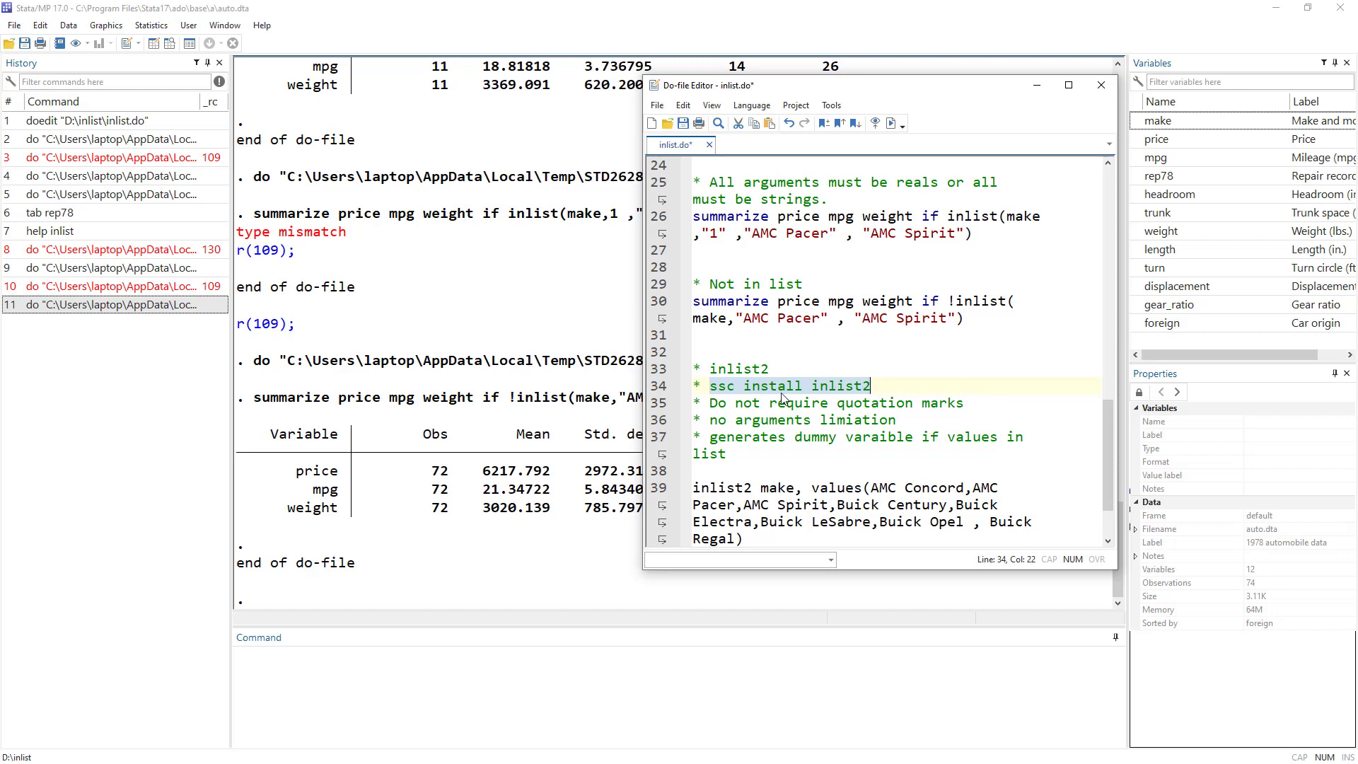
scroll(784, 400, down, 1)
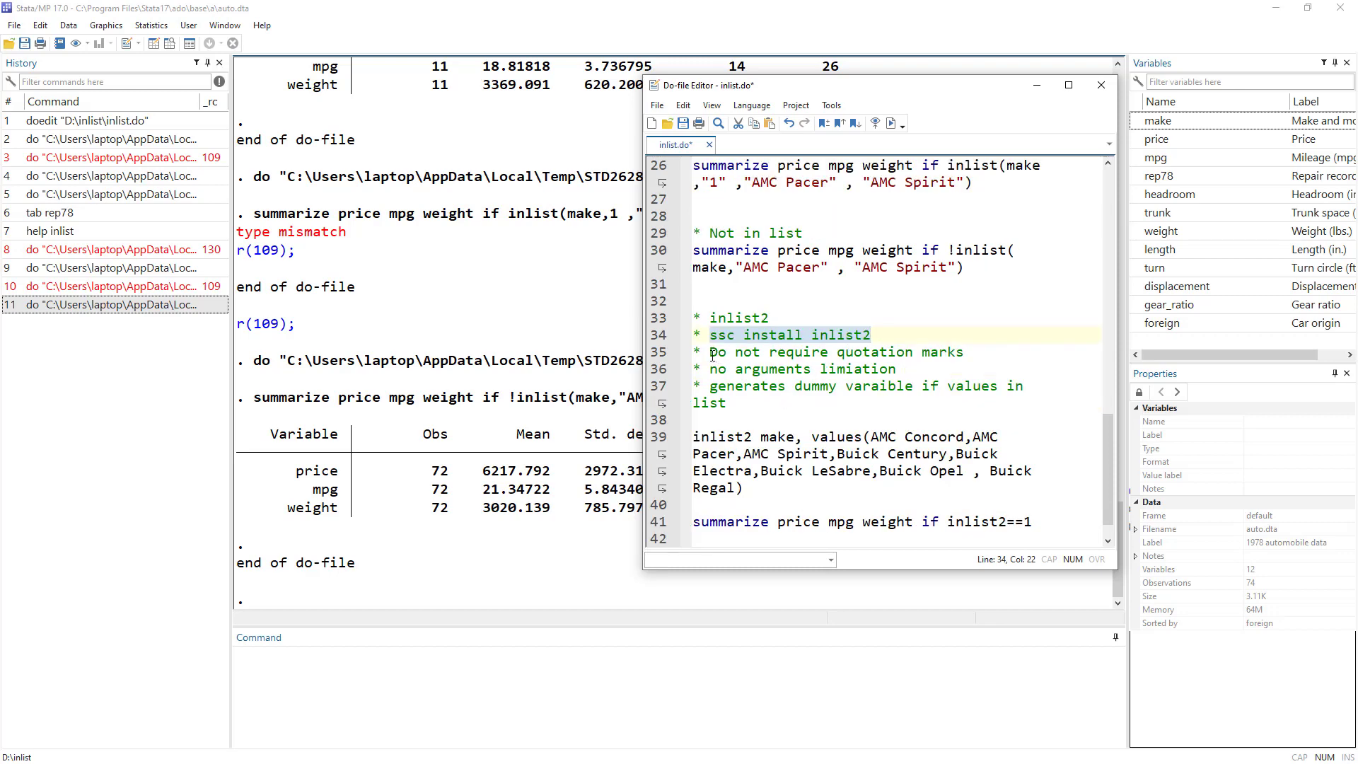
drag(710, 352, 965, 352)
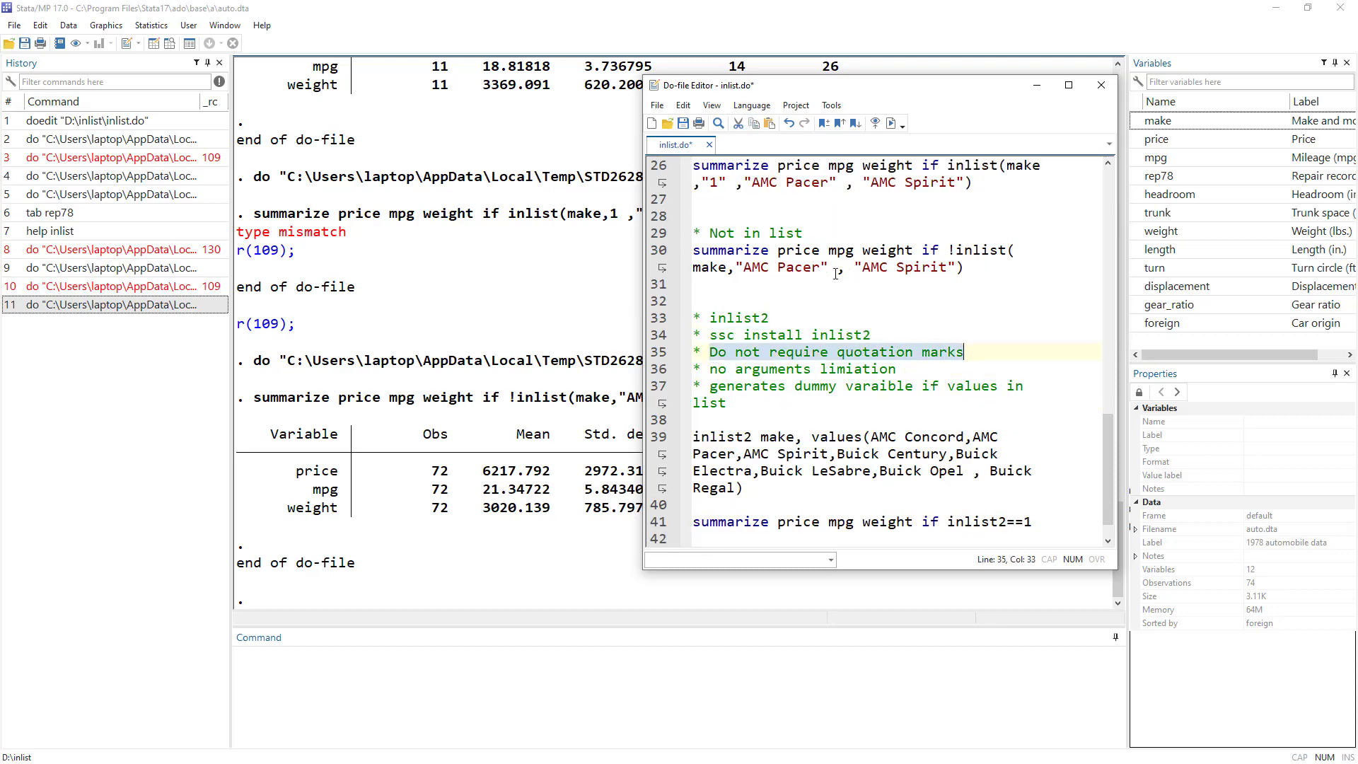
drag(735, 267, 751, 268)
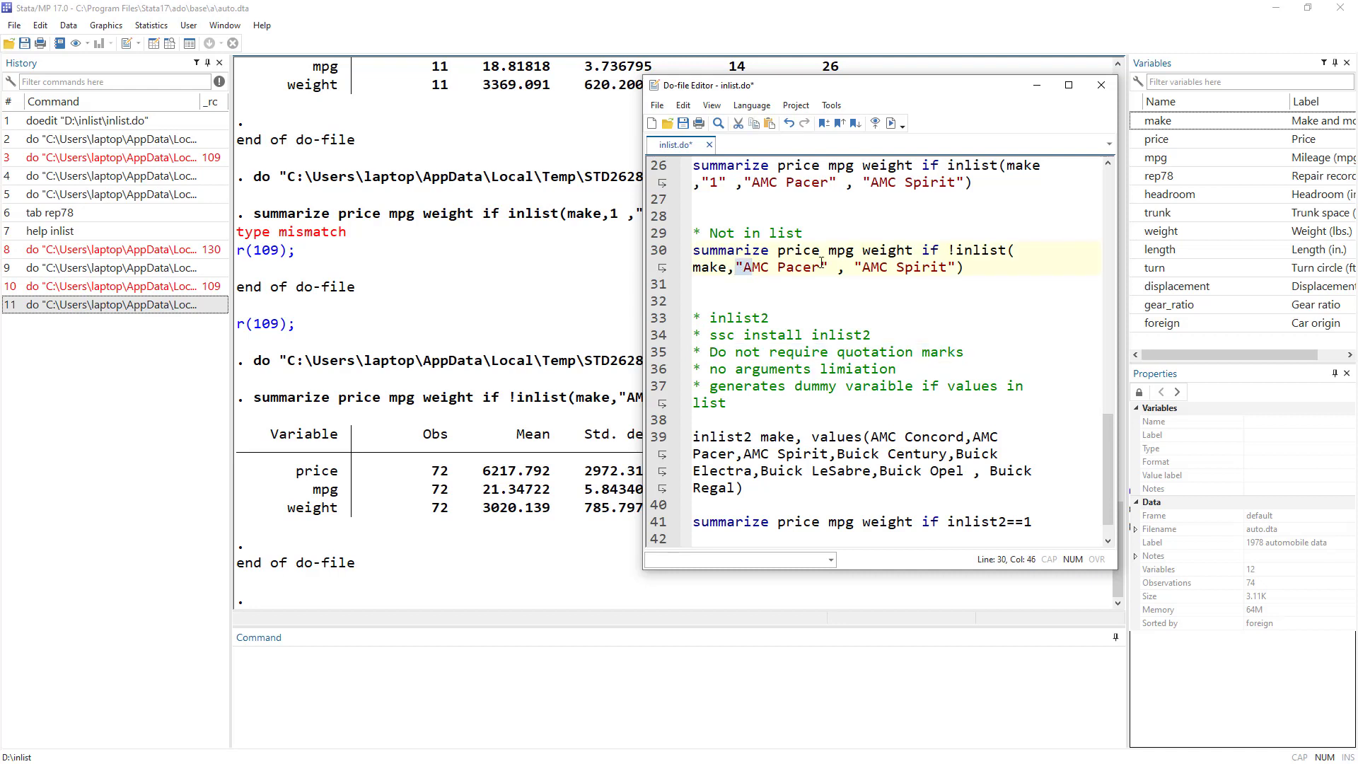
click(823, 267)
drag(710, 369, 897, 368)
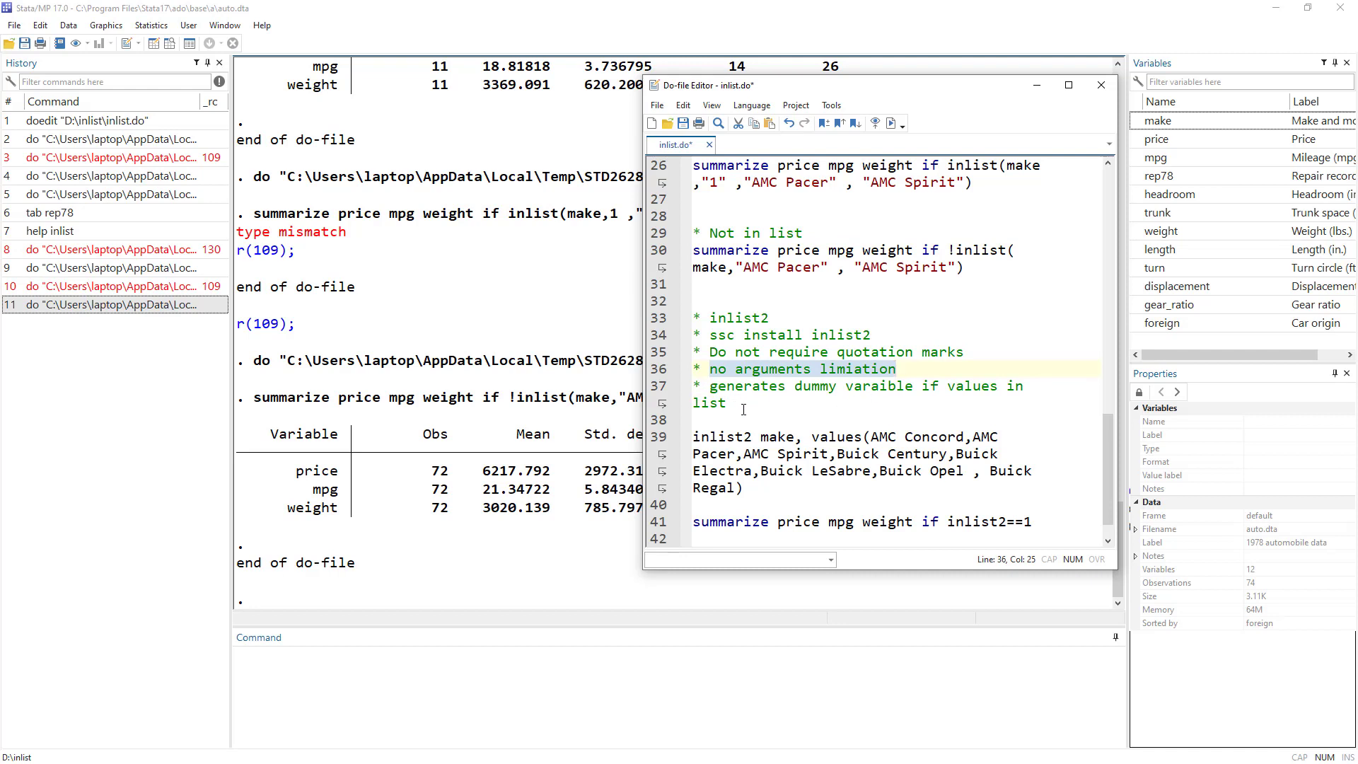
drag(726, 403, 713, 393)
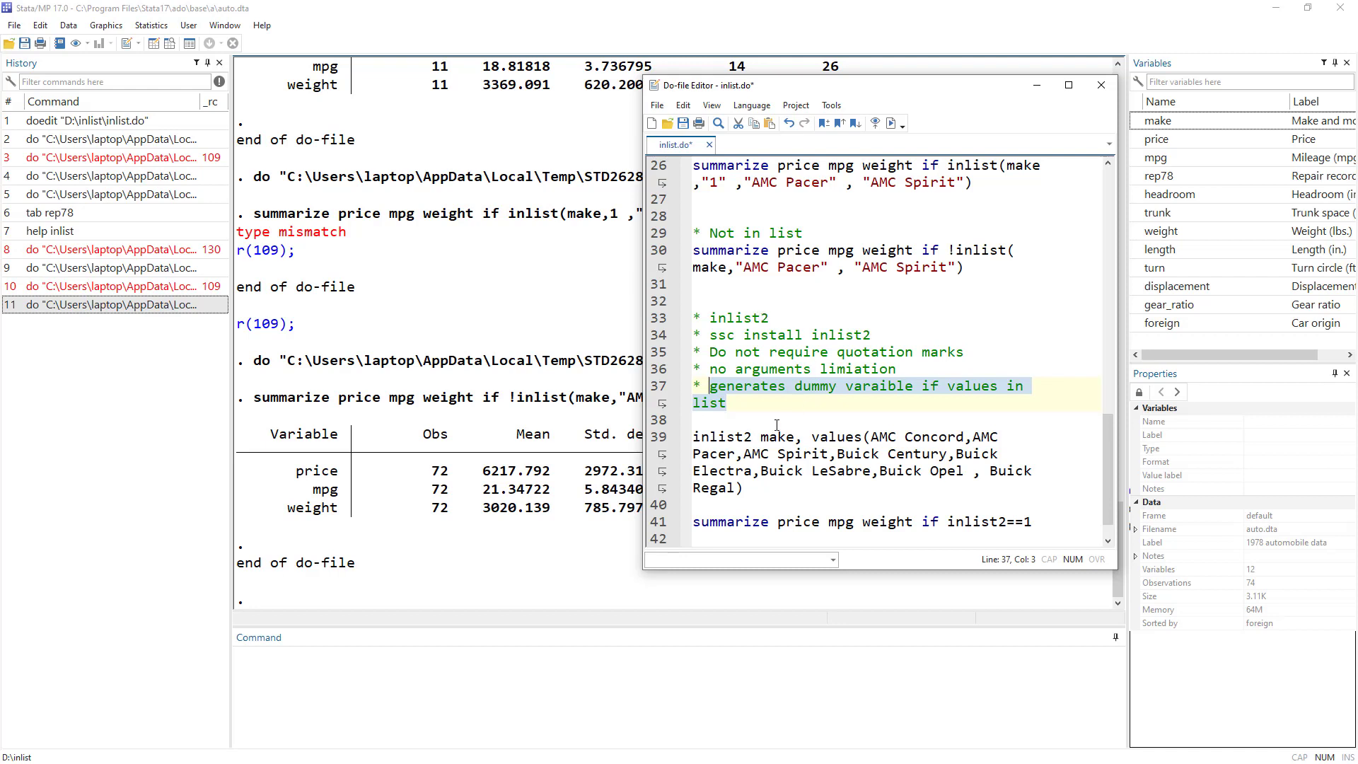
double_click(716, 437)
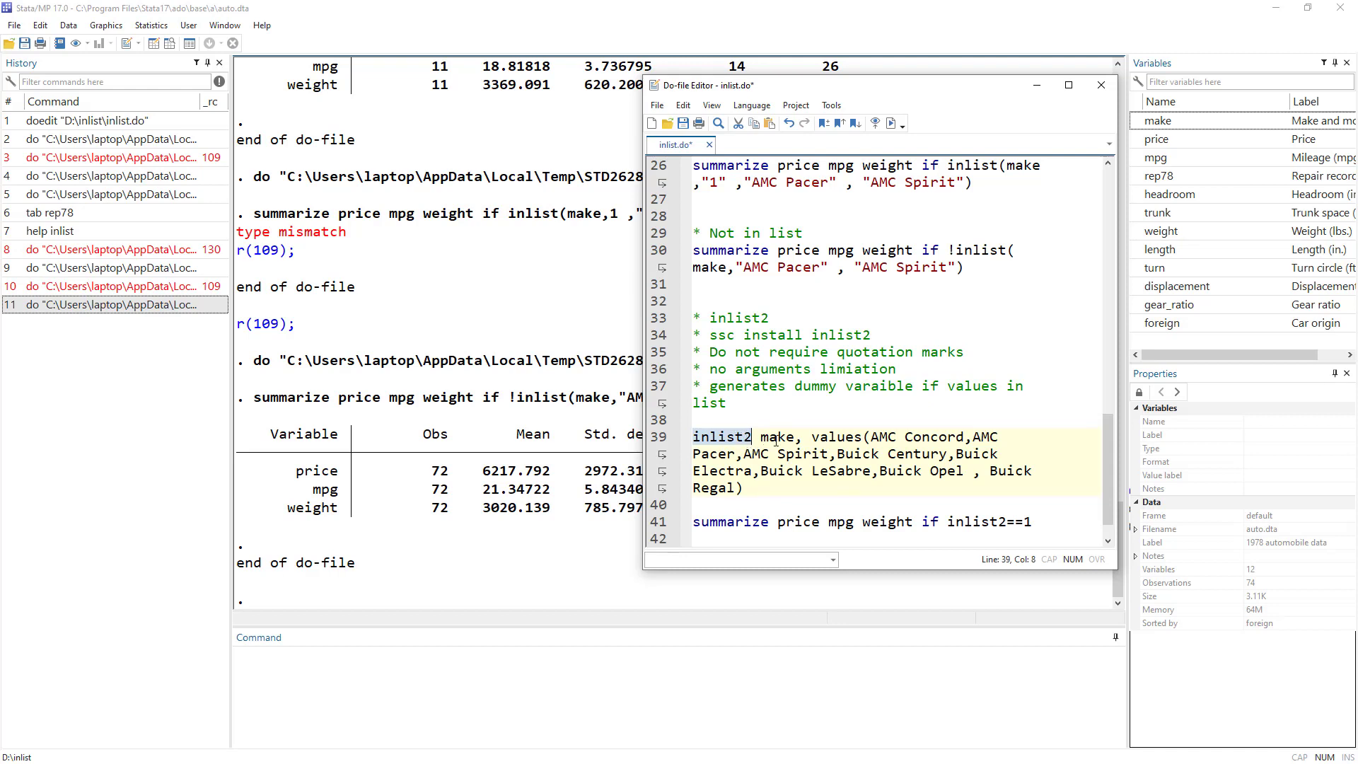
scroll(785, 436, down, 1)
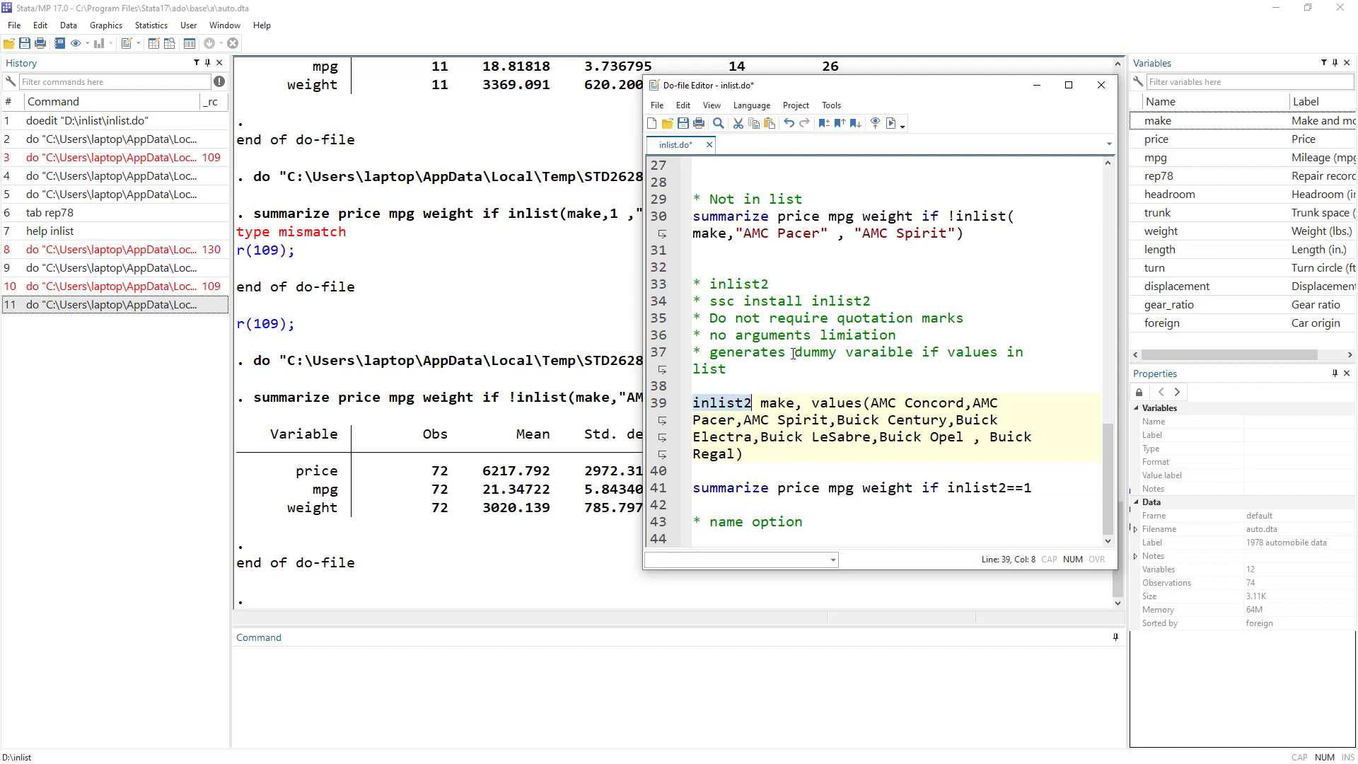
drag(793, 353, 846, 352)
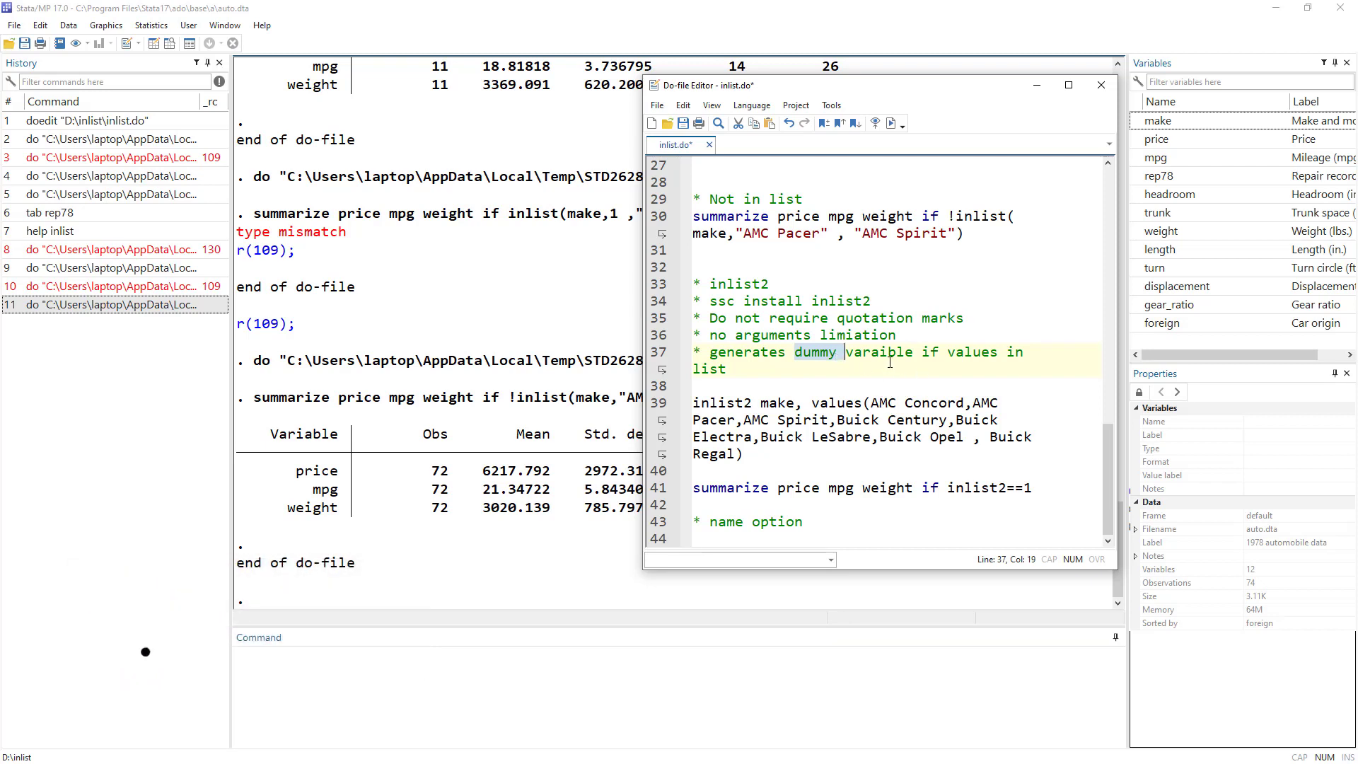
Step: Review and run the line 39 inlist2 command on make, with its values() list running from AMC Concord to Buick Regal
double_click(724, 401)
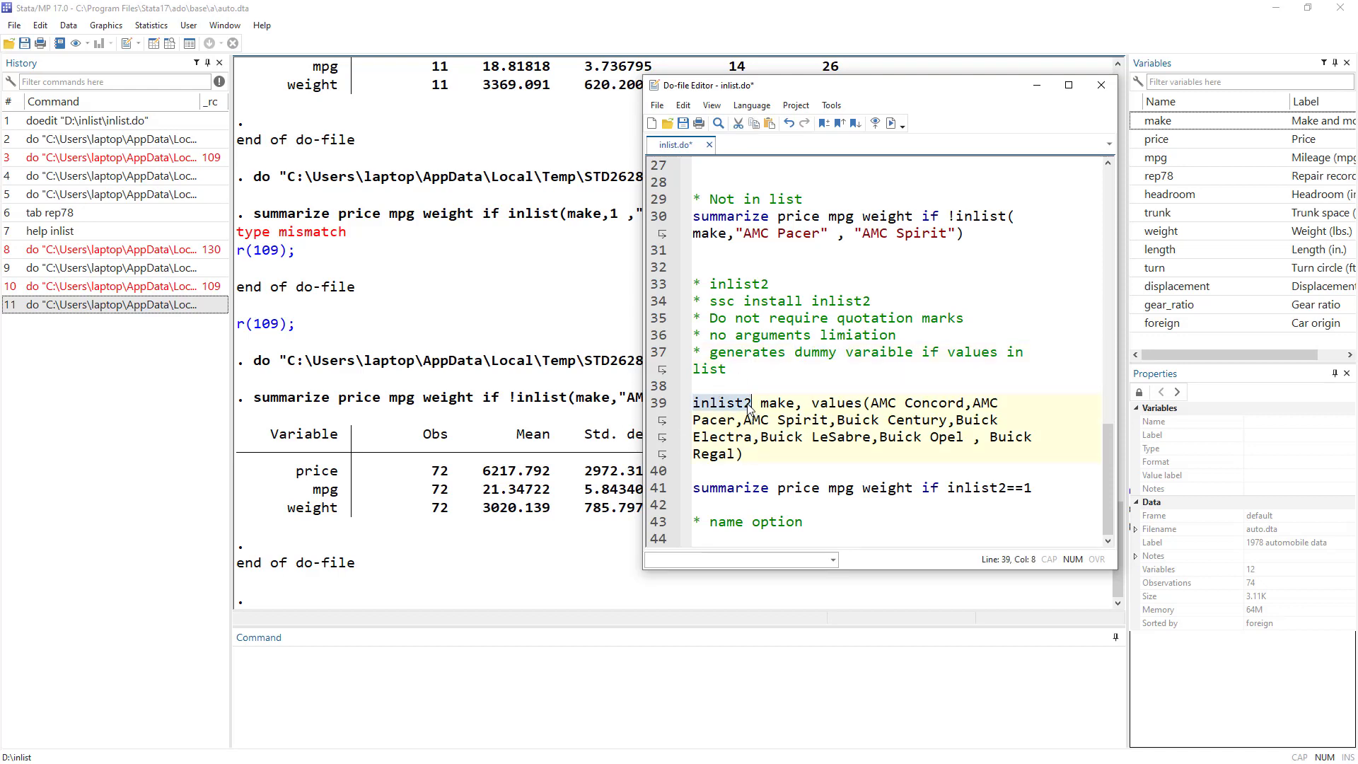
double_click(784, 403)
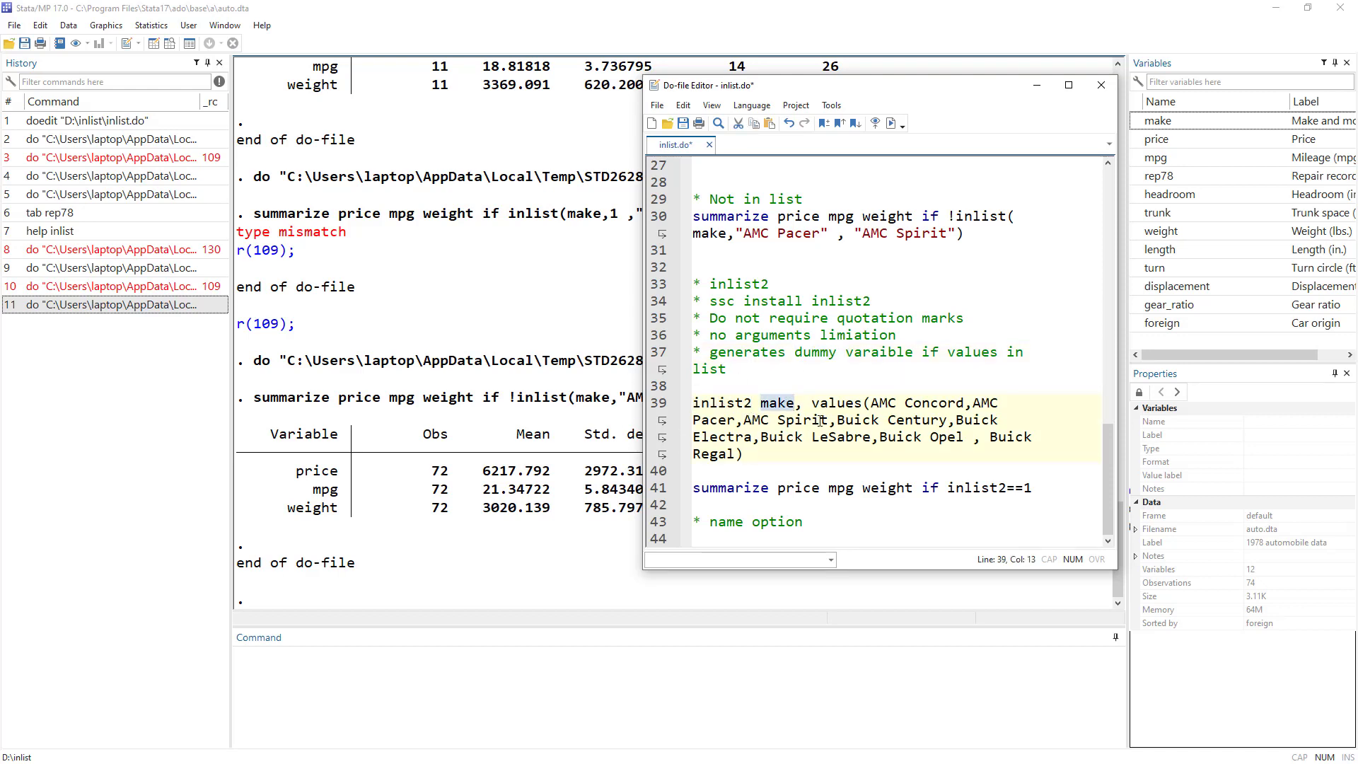
drag(811, 403, 864, 403)
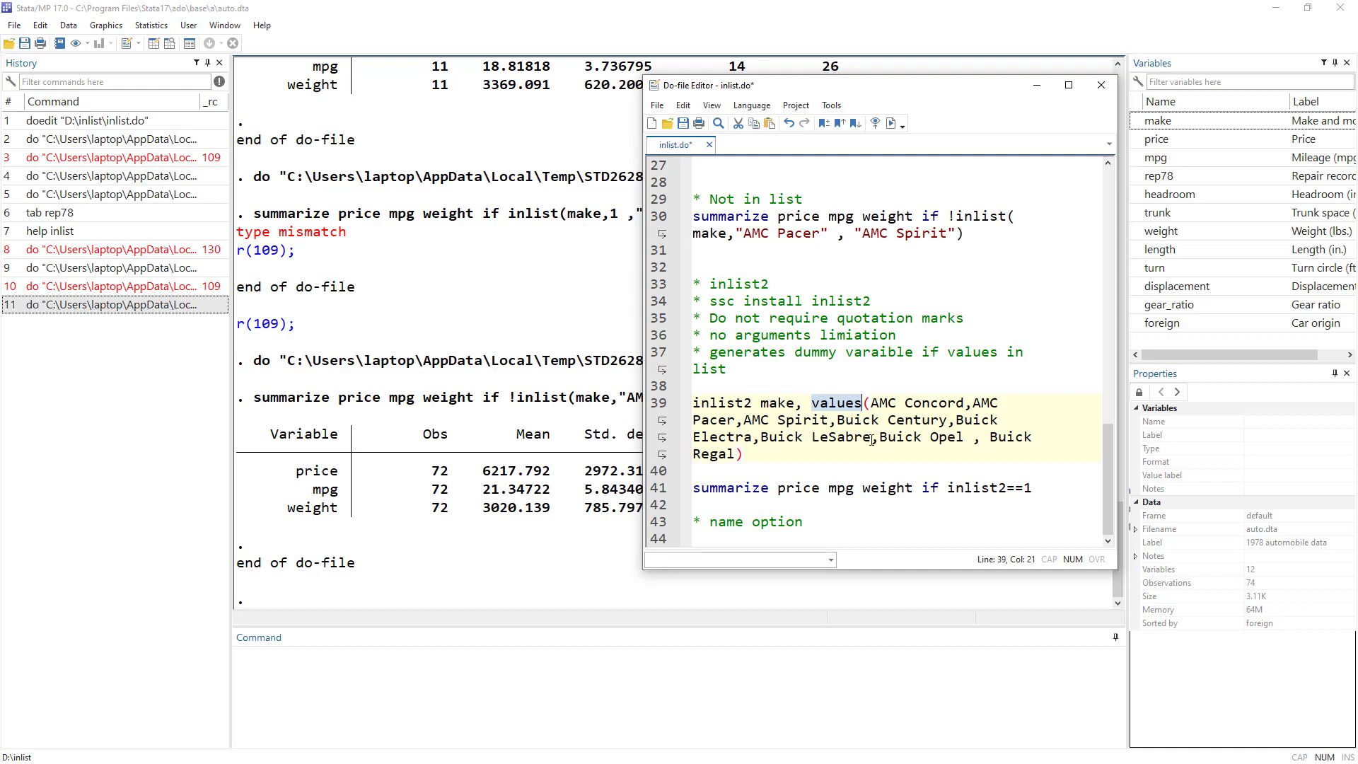
drag(870, 403, 735, 454)
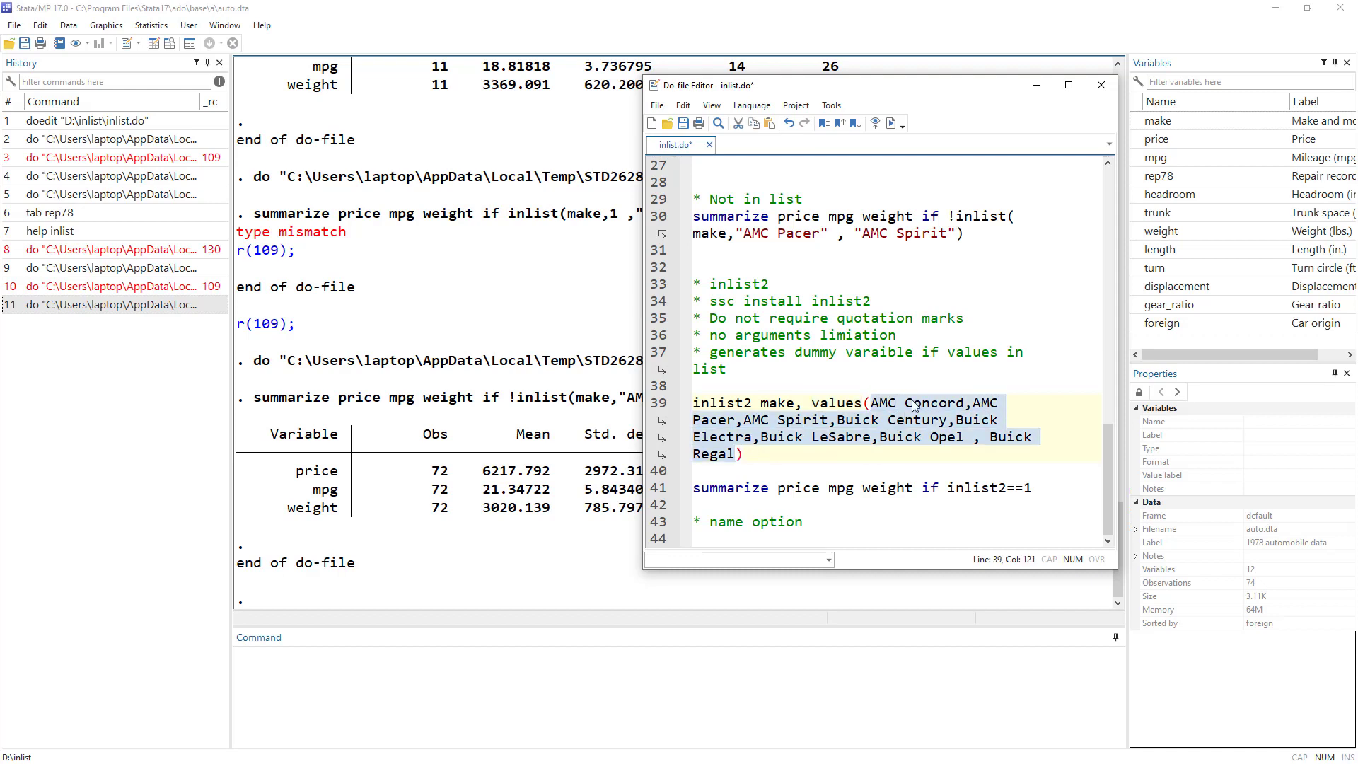
click(650, 407)
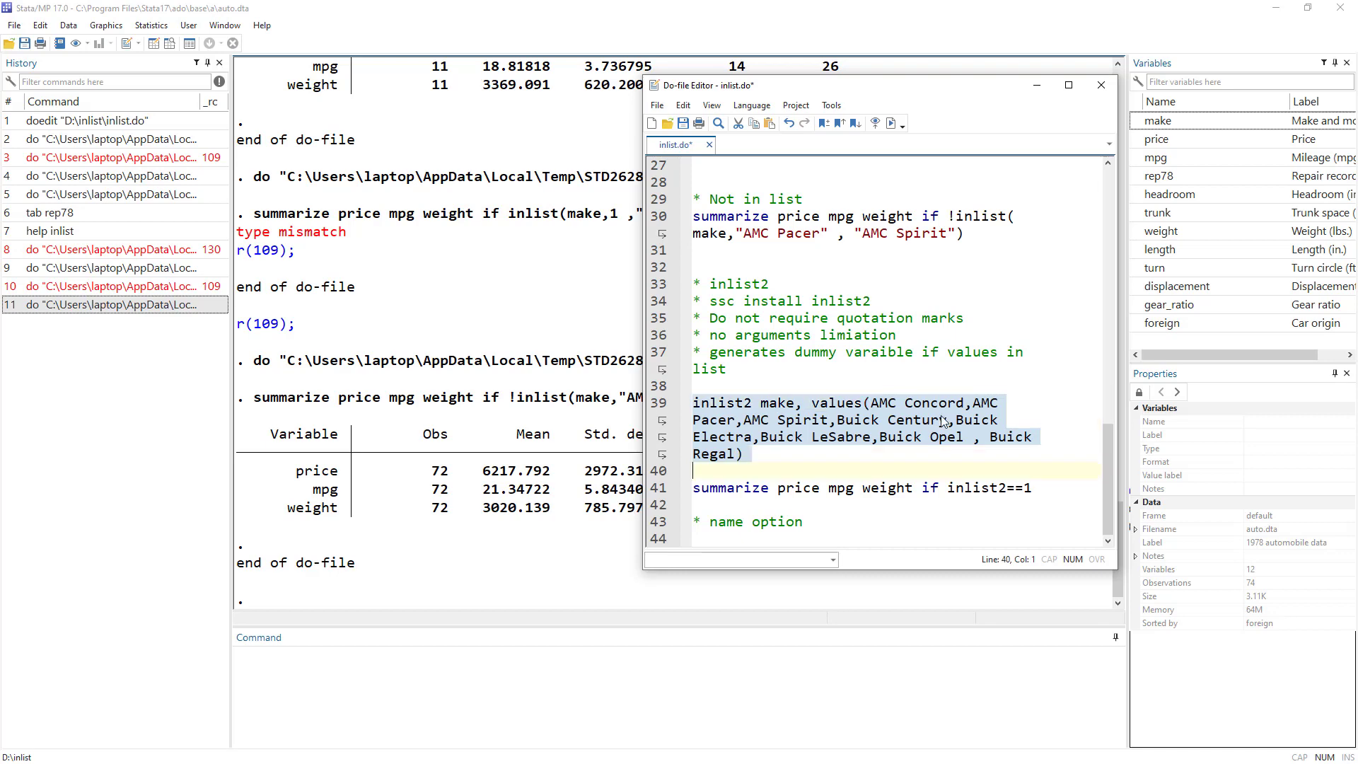
click(891, 123)
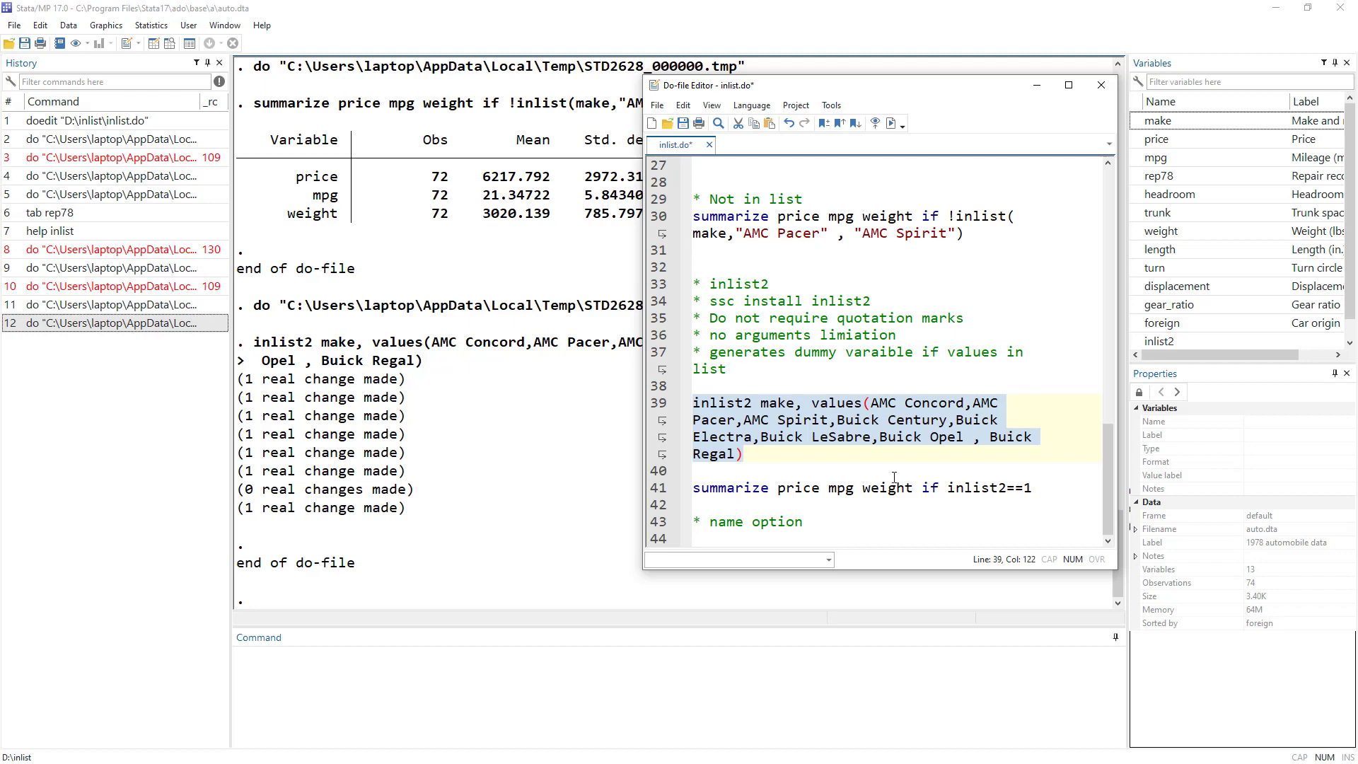
Step: Check the new inlist2 column in the Data Editor and compare the Buick Opel row with its entry in the line 39 values() list
click(154, 43)
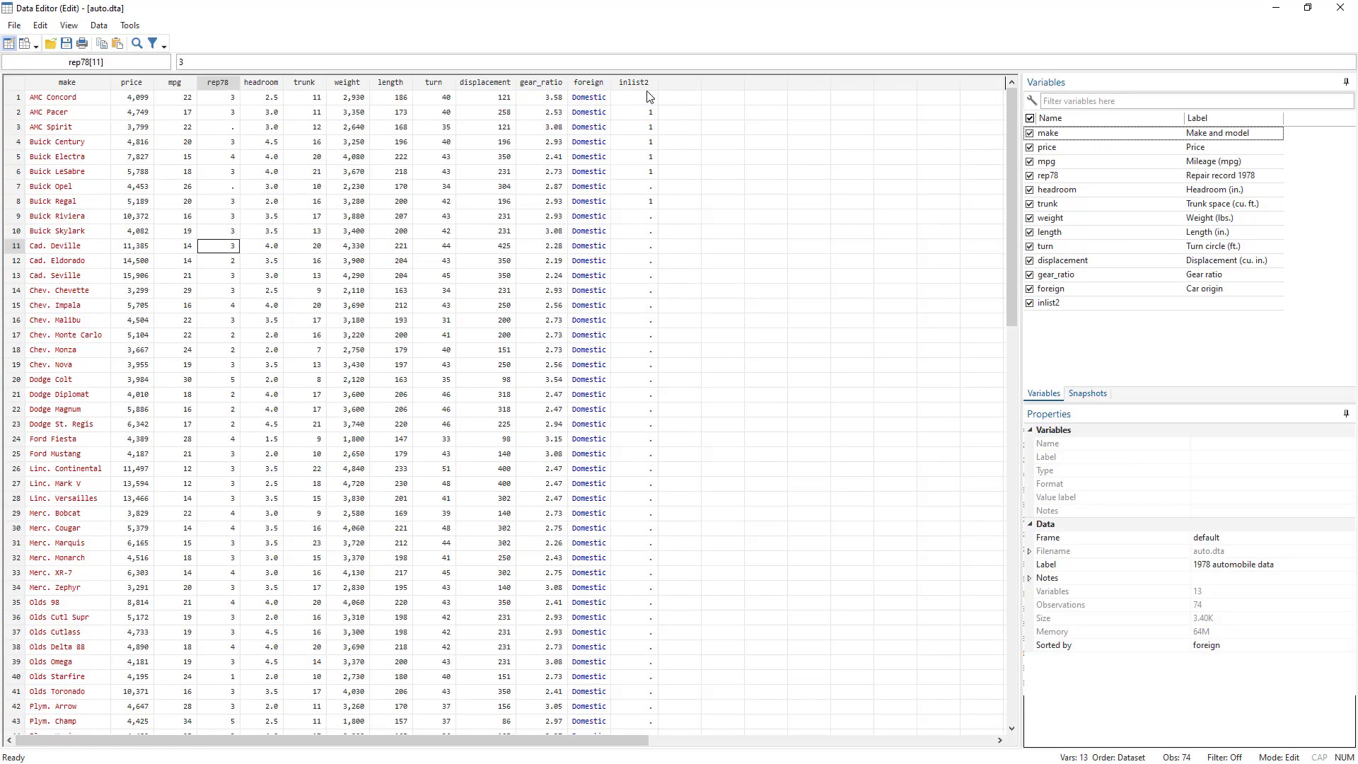
drag(648, 97, 71, 201)
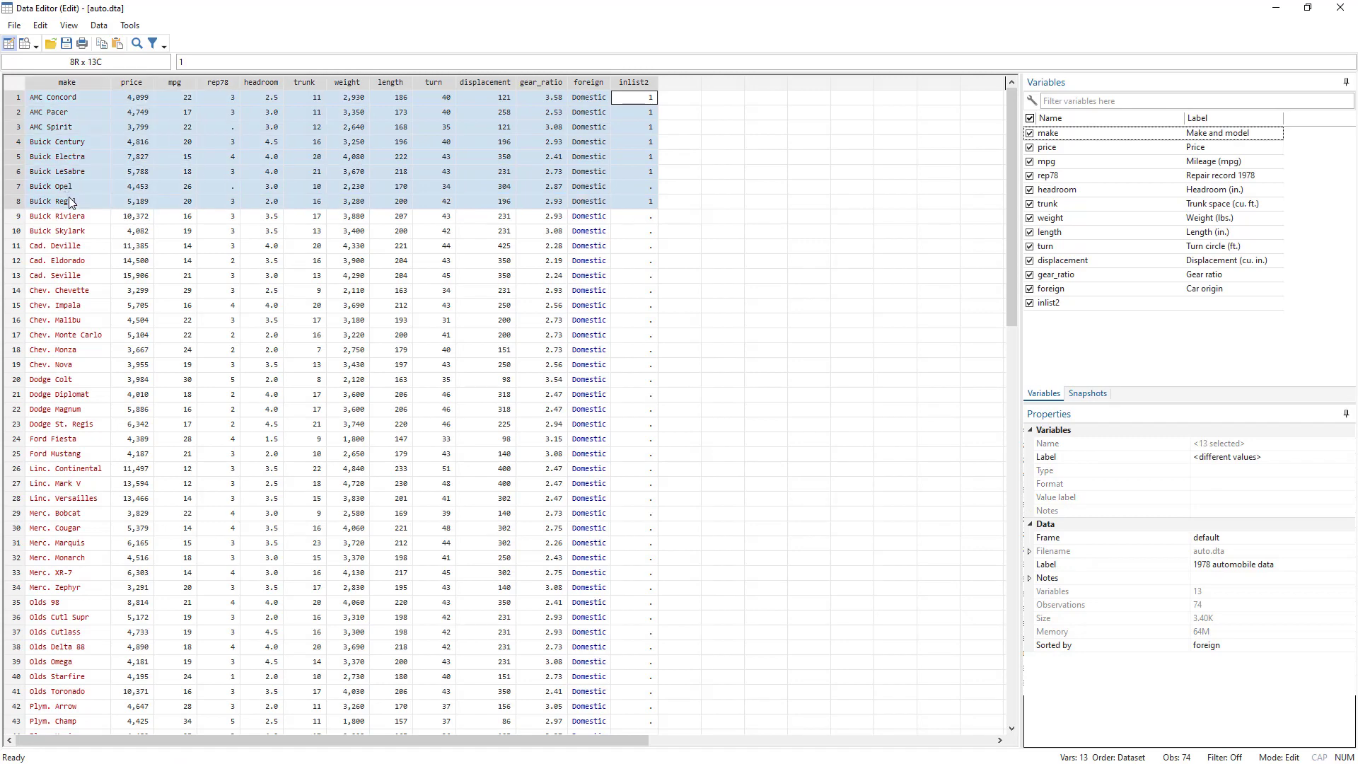
click(42, 188)
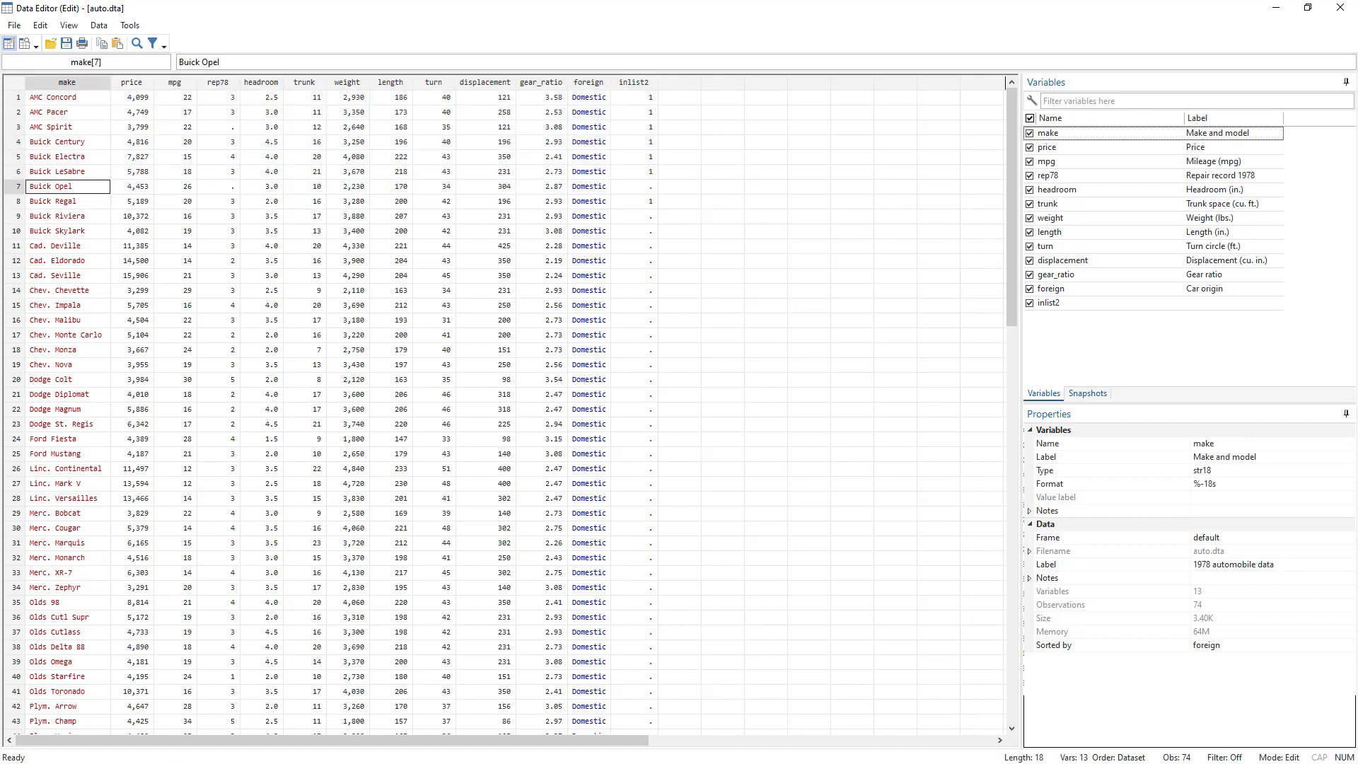
key(alt+Tab)
double_click(897, 438)
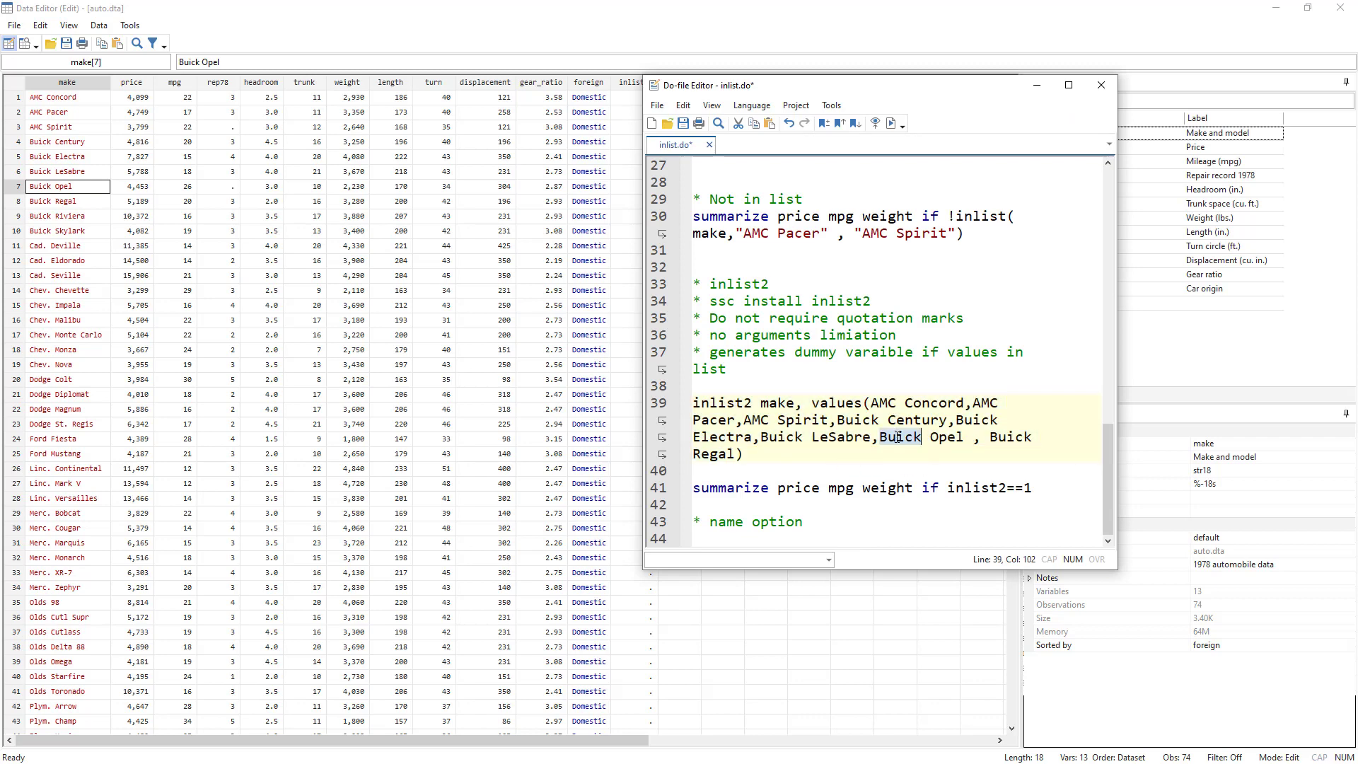
drag(972, 439, 886, 442)
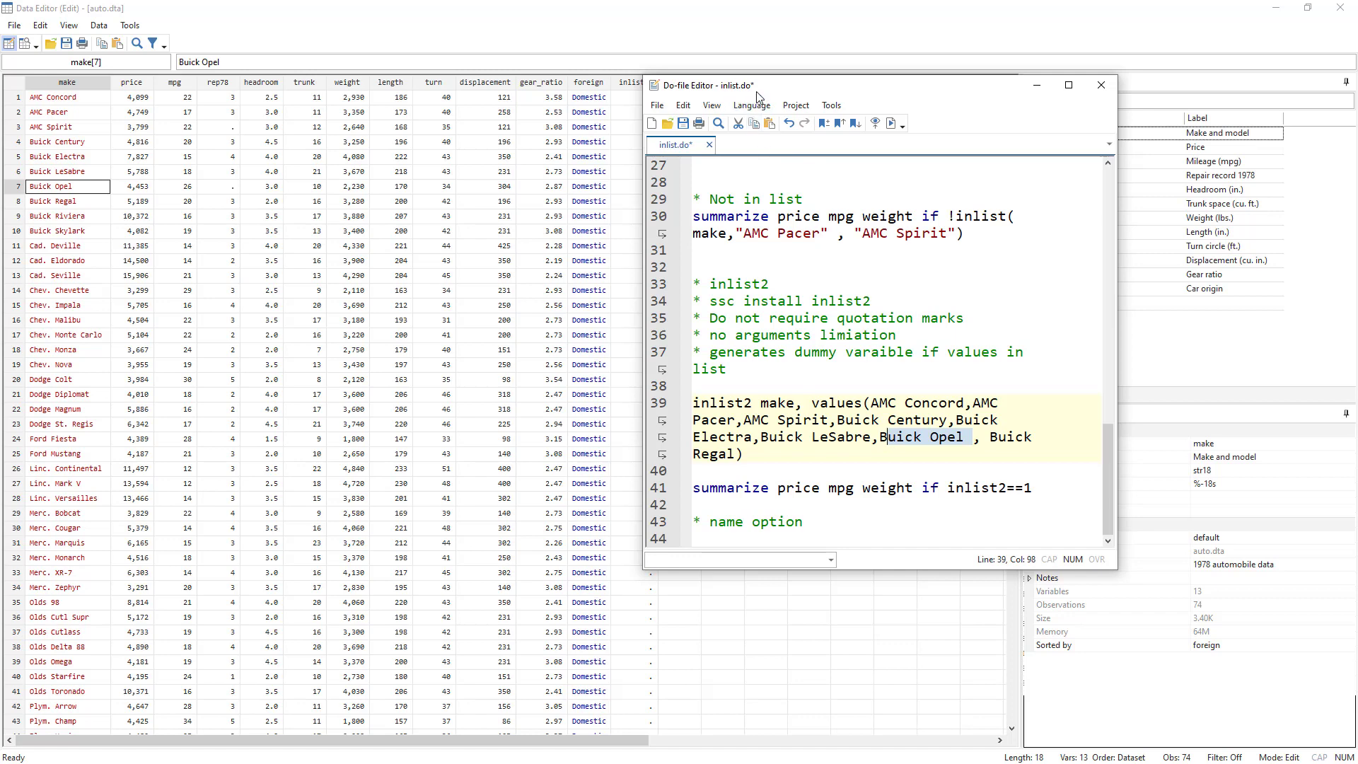
drag(757, 91, 907, 77)
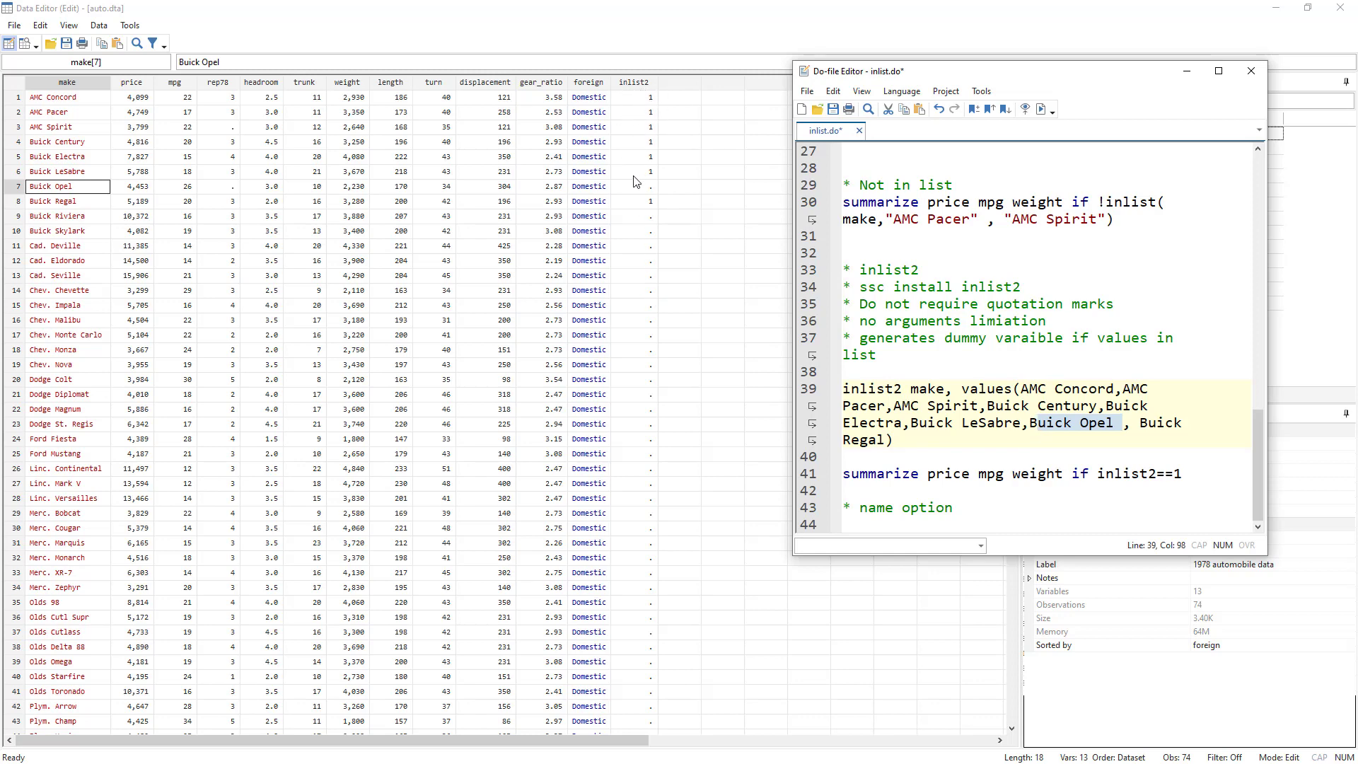
double_click(990, 422)
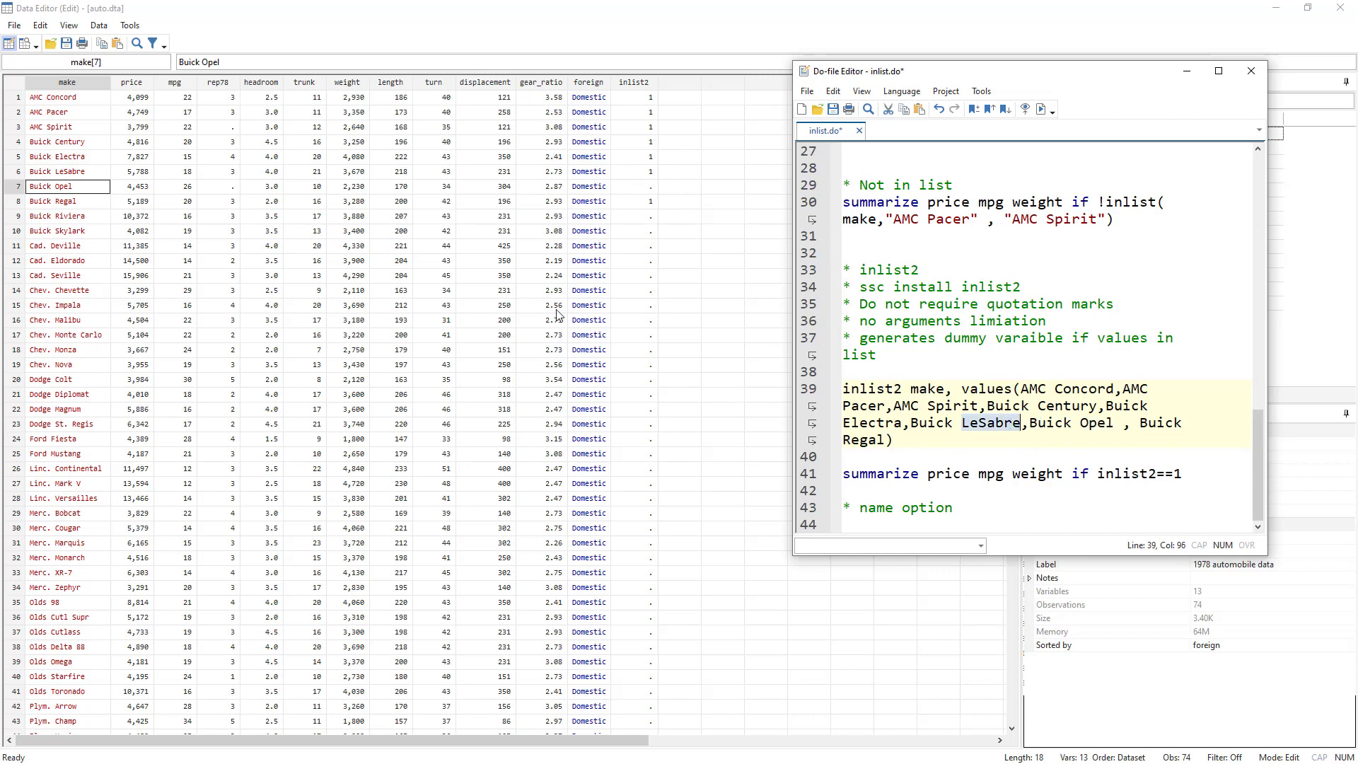
Step: Remove the spaces around the comma between Buick Opel and Buick Regal on line 39, and rerun the inlist2 command
click(1121, 429)
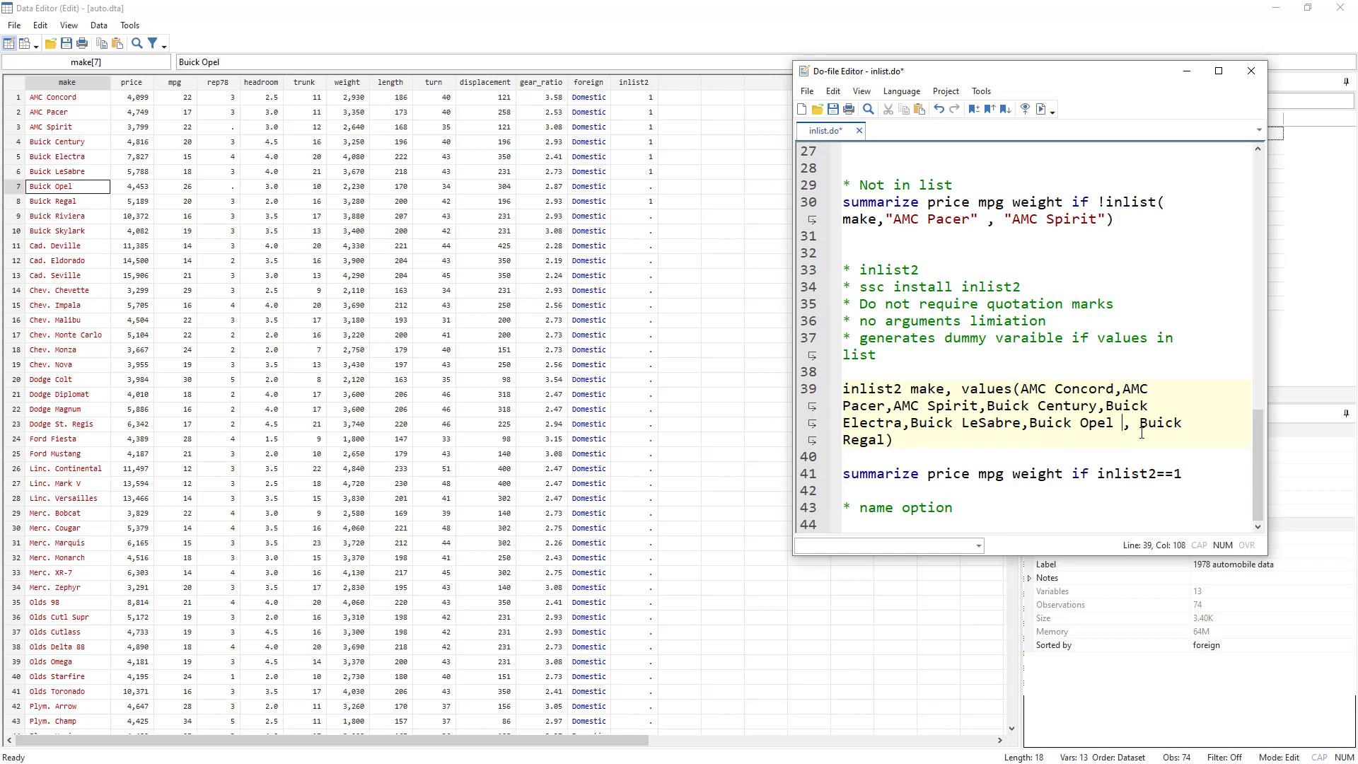
key(BackSpace)
key(Delete)
click(1116, 389)
key(BackSpace)
click(1114, 423)
key(BackSpace)
click(800, 391)
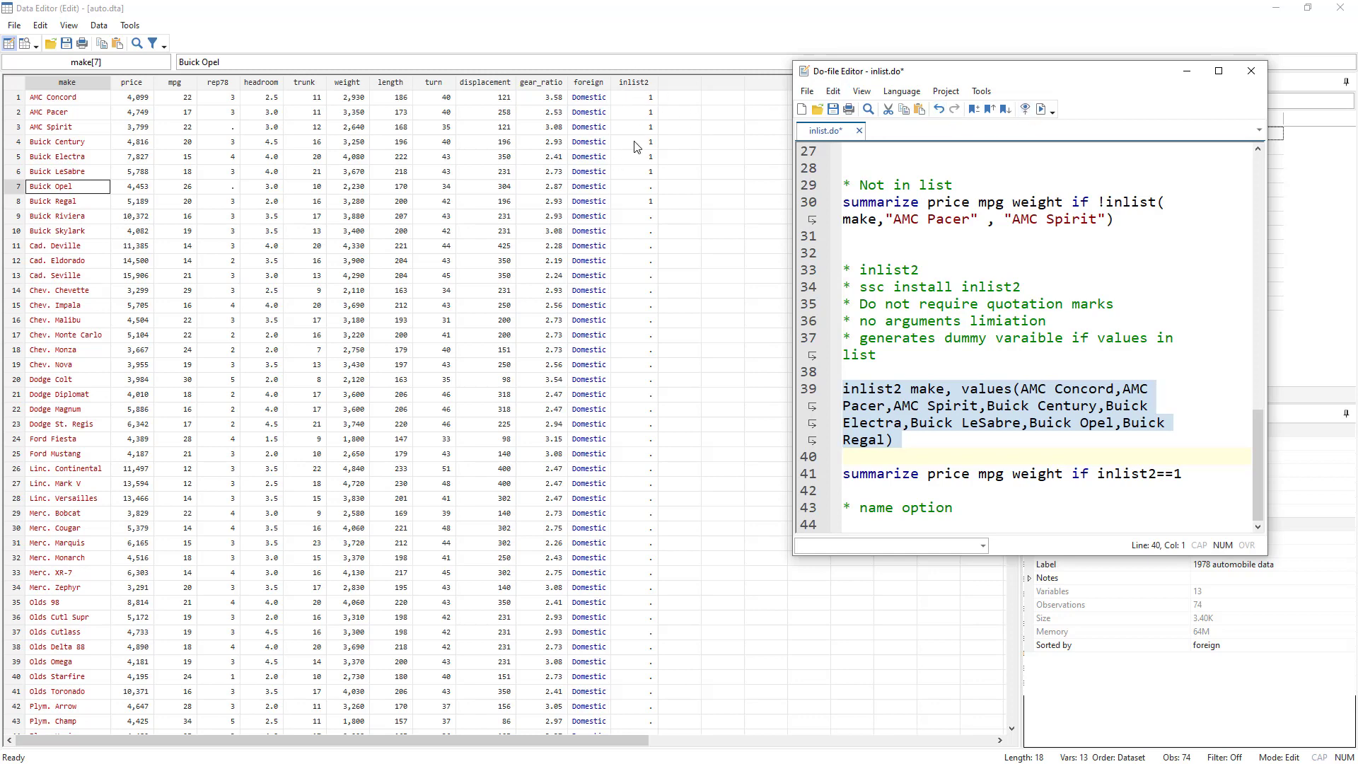
click(1038, 110)
Step: Add the option name(aaa) to the end of the line 39 inlist2 command and run it
double_click(877, 508)
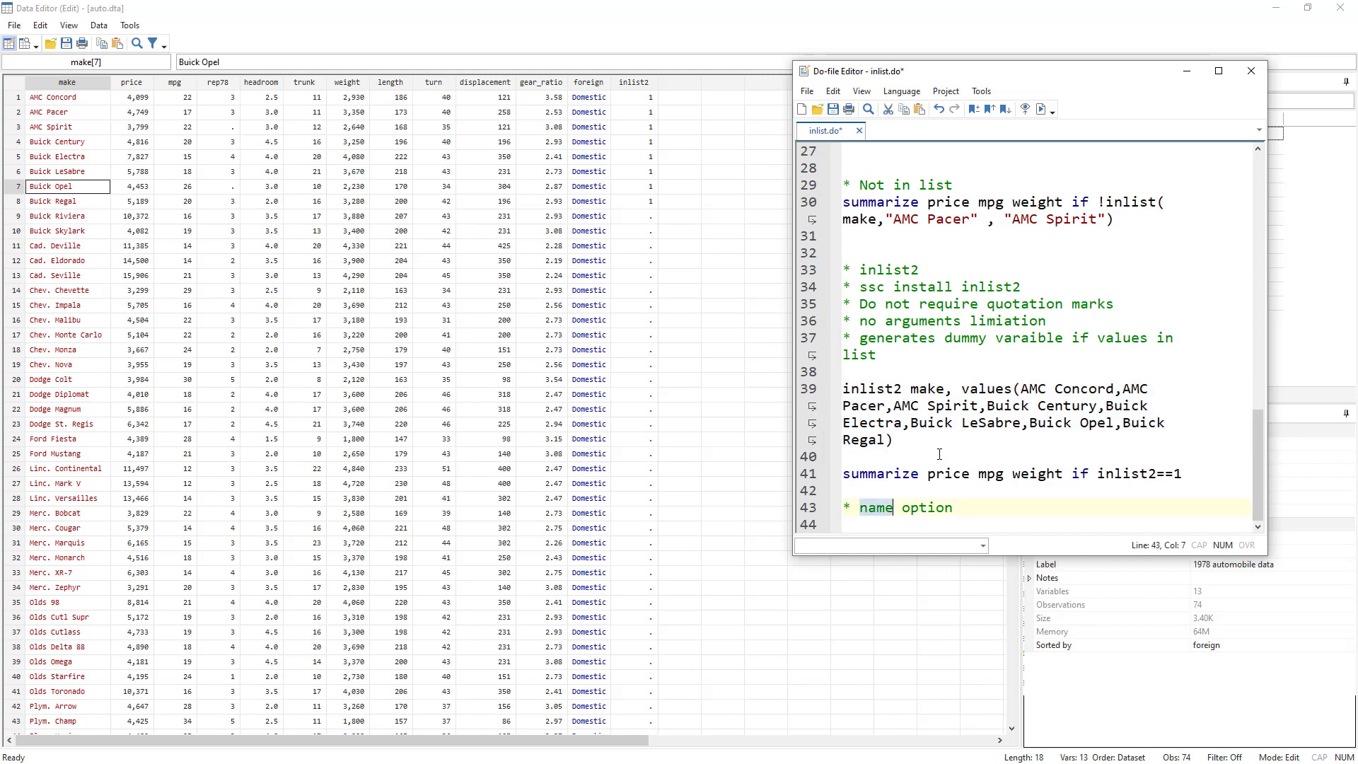
click(939, 444)
text(nam)
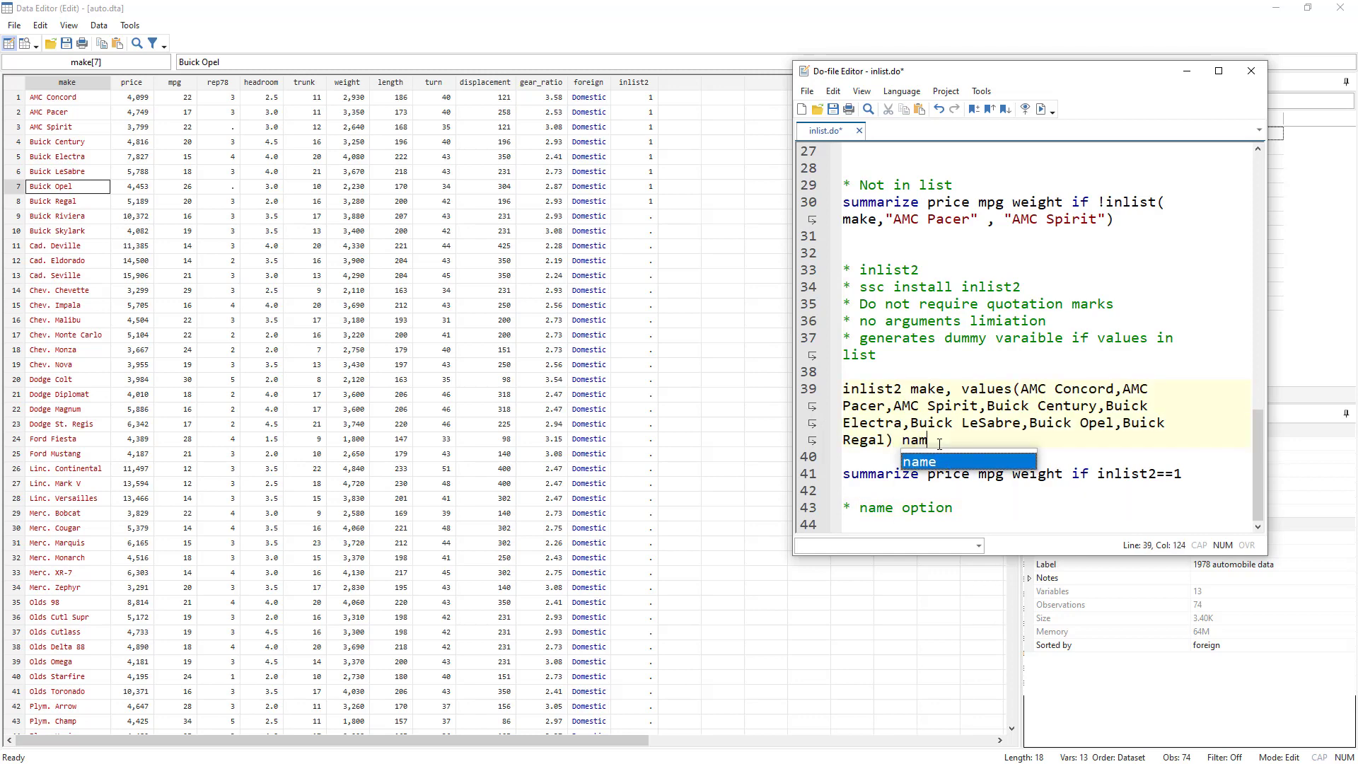
text(e(aaa)
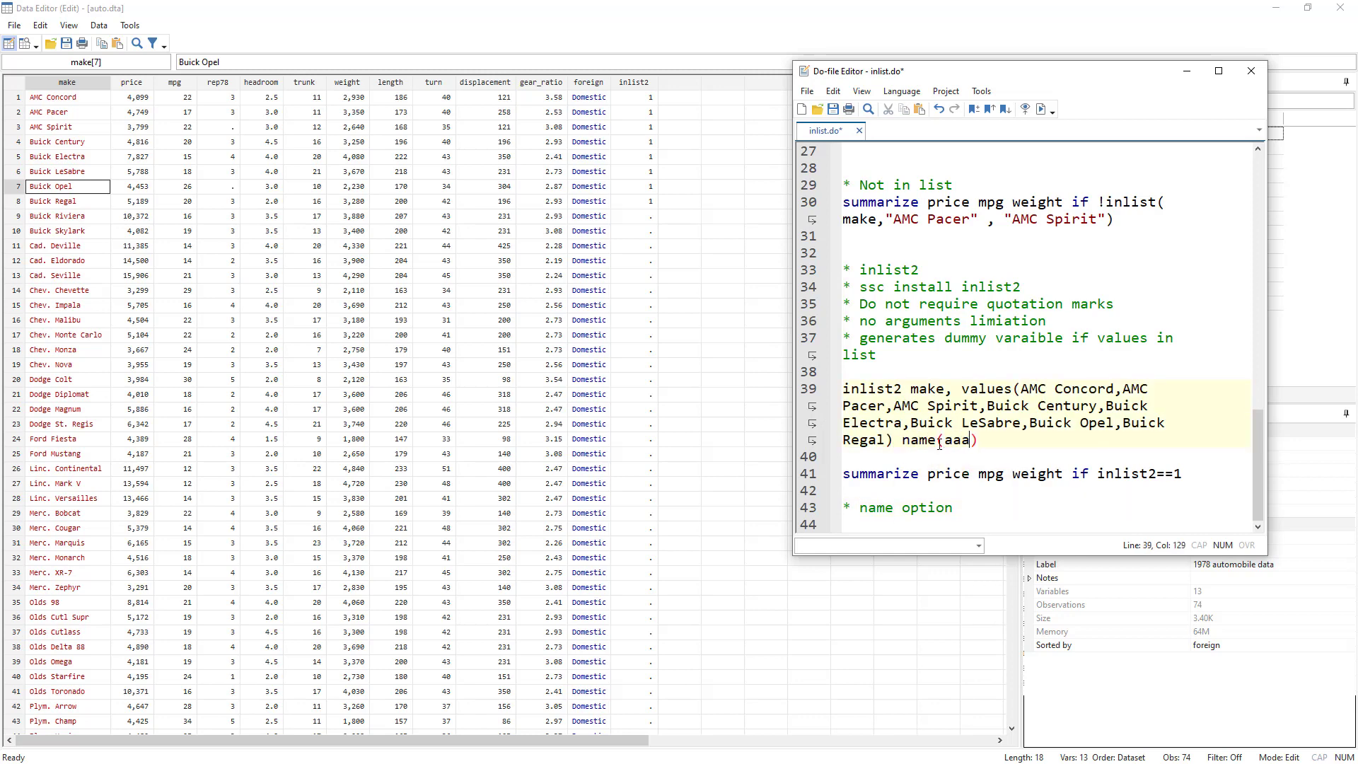
click(808, 396)
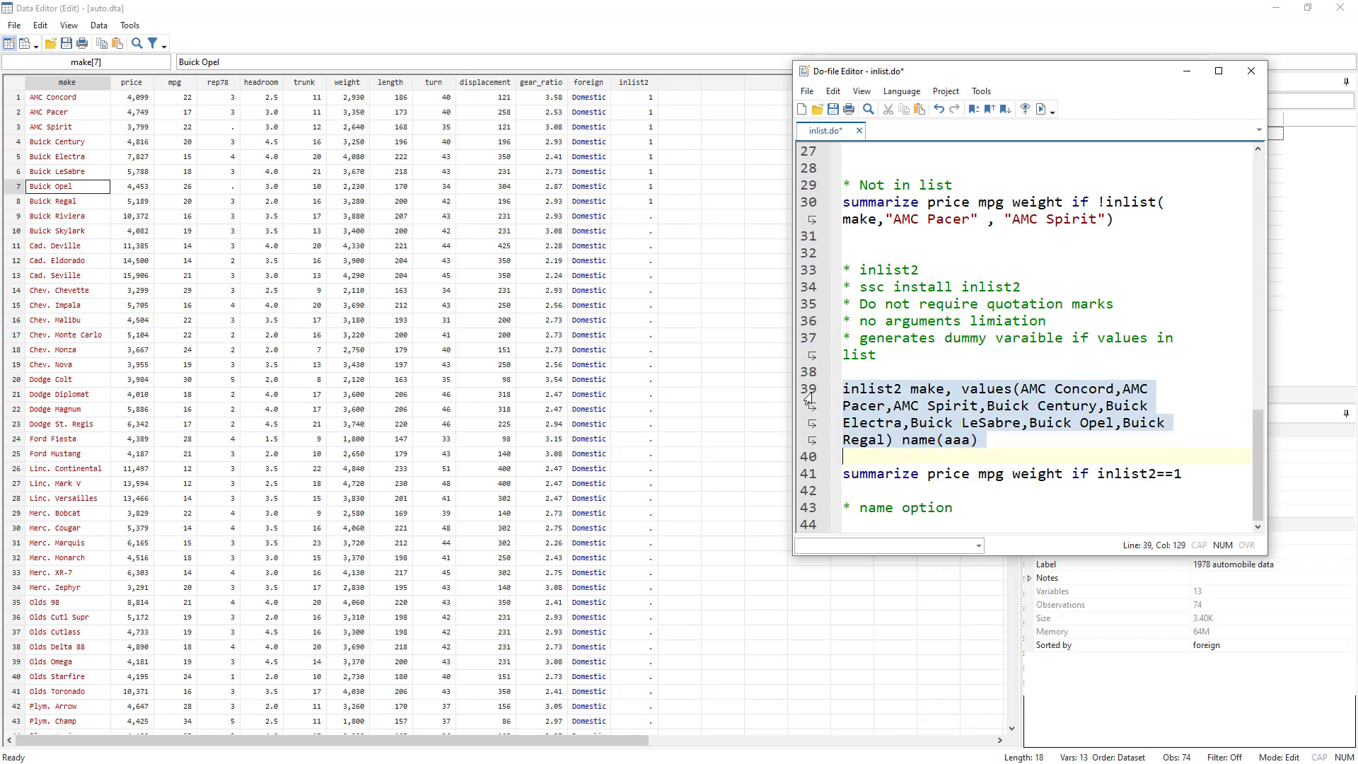
click(1040, 108)
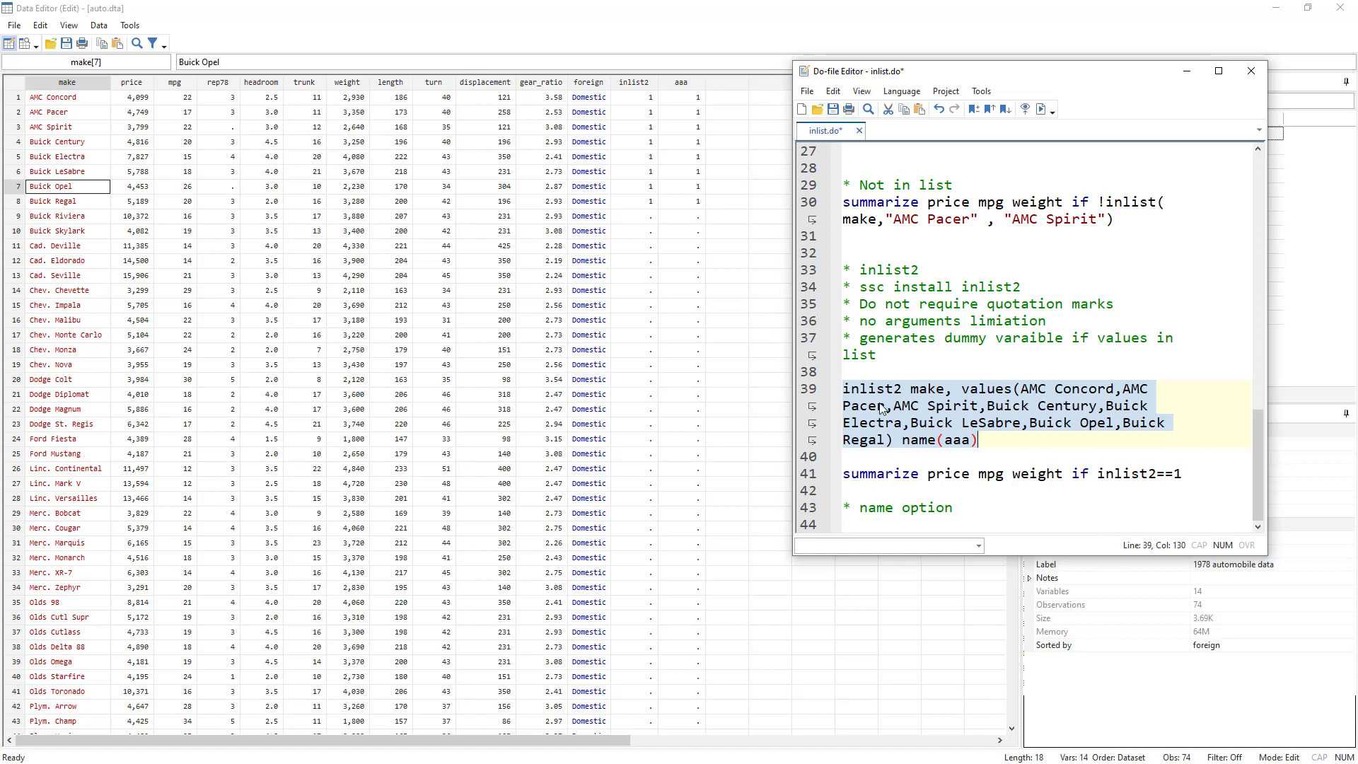
Step: Review the line 41 command that summarizes price, mpg and weight if inlist2==1, and select the whole line
double_click(862, 475)
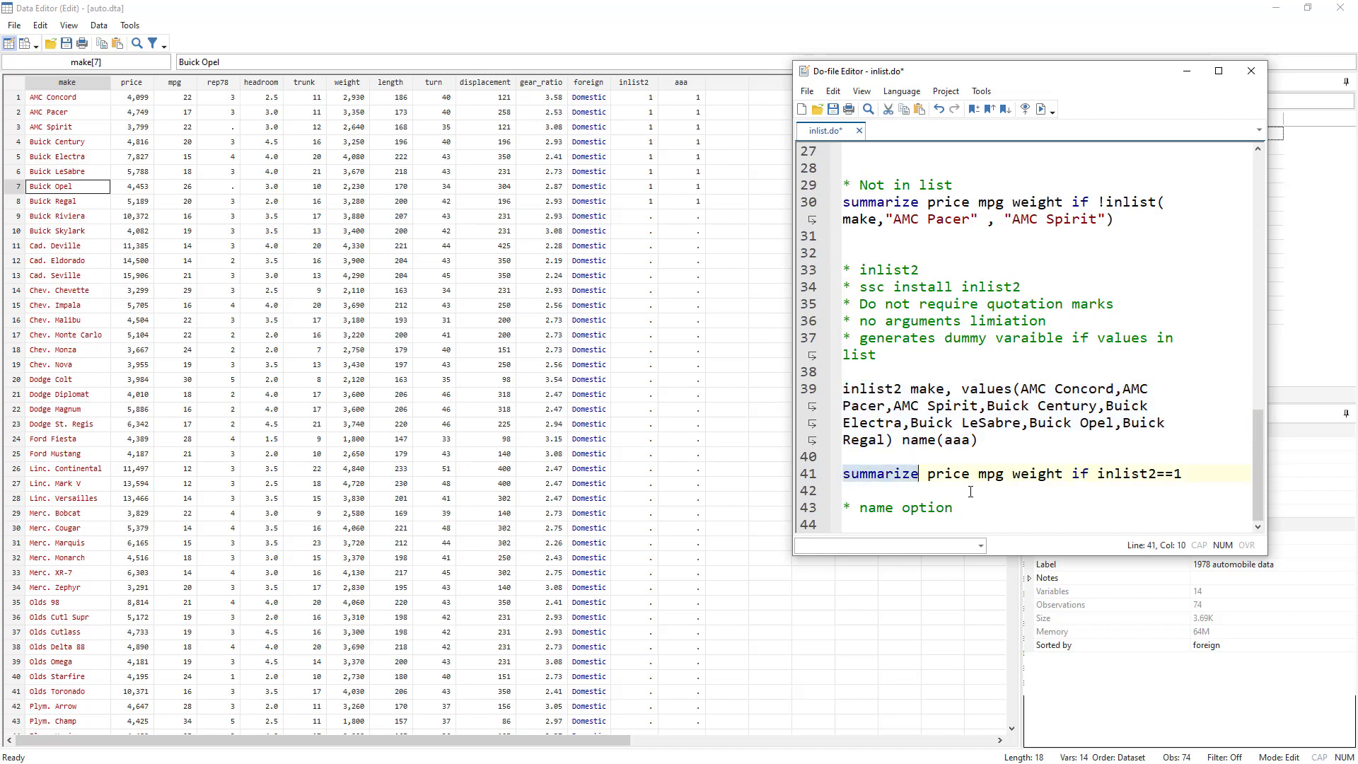
drag(930, 479, 1064, 475)
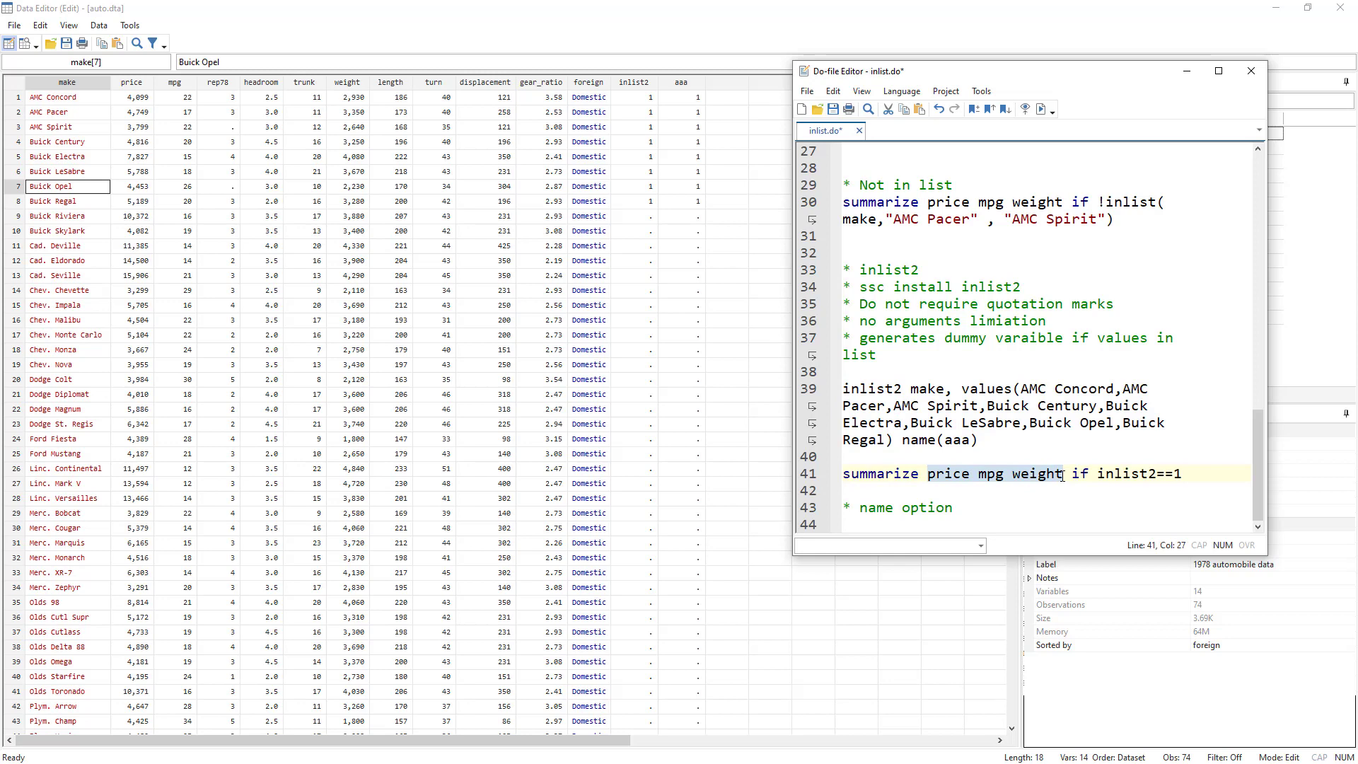
double_click(1100, 475)
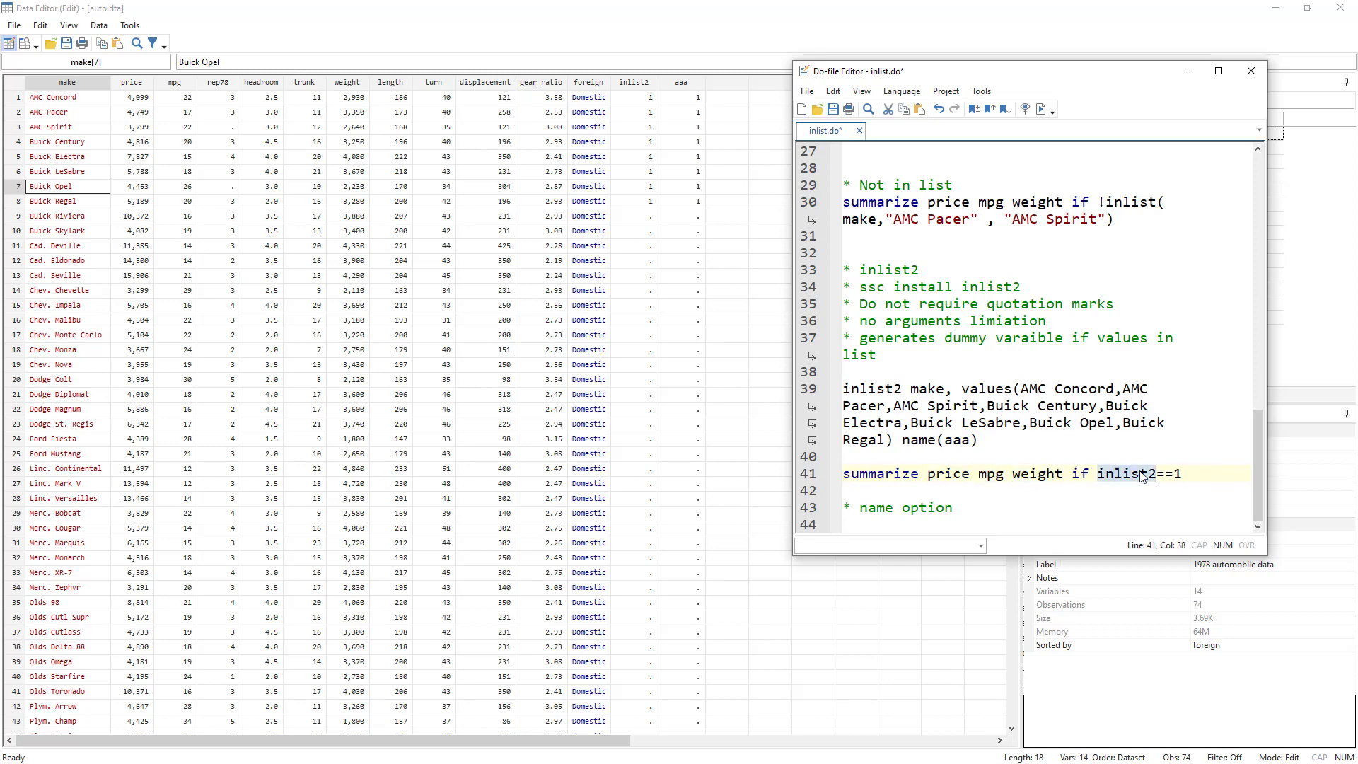
click(810, 480)
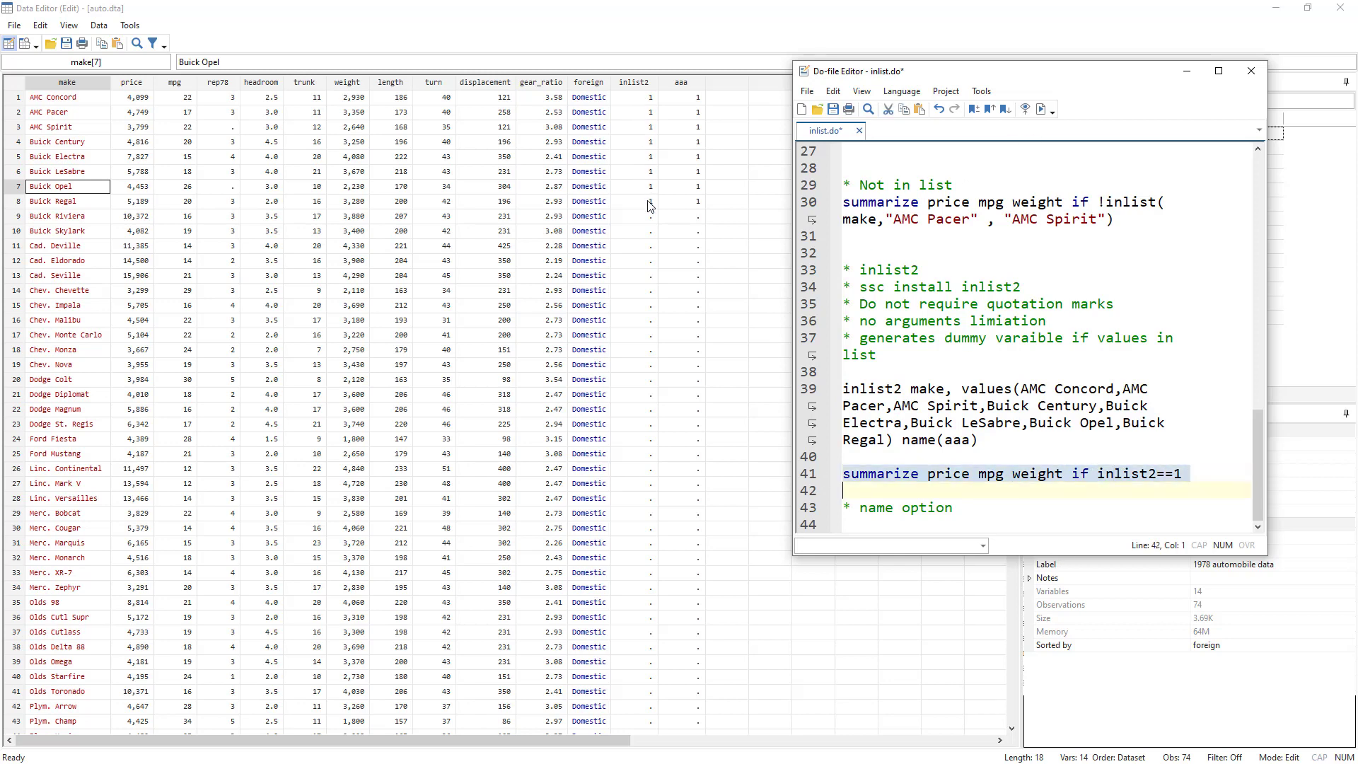